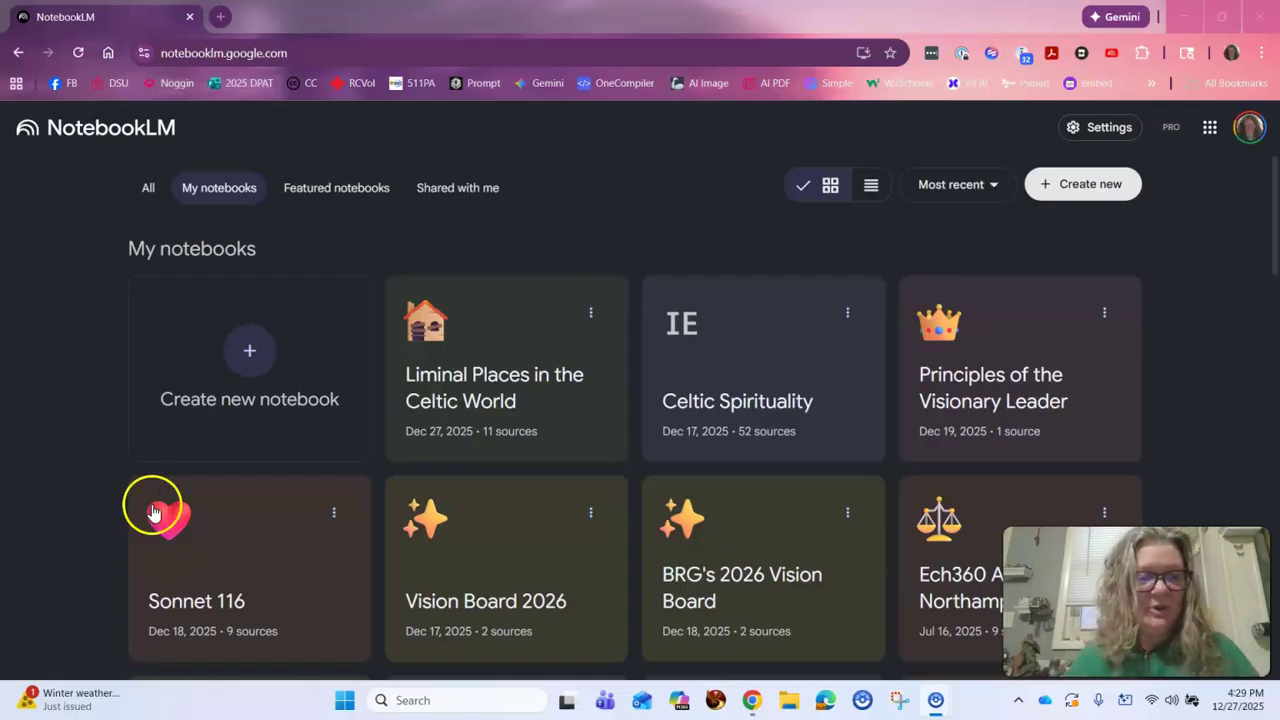
Step: Create a new Untitled notebook from the NotebookLM home page
{"action": "left_click", "coordinate": [245, 365]}
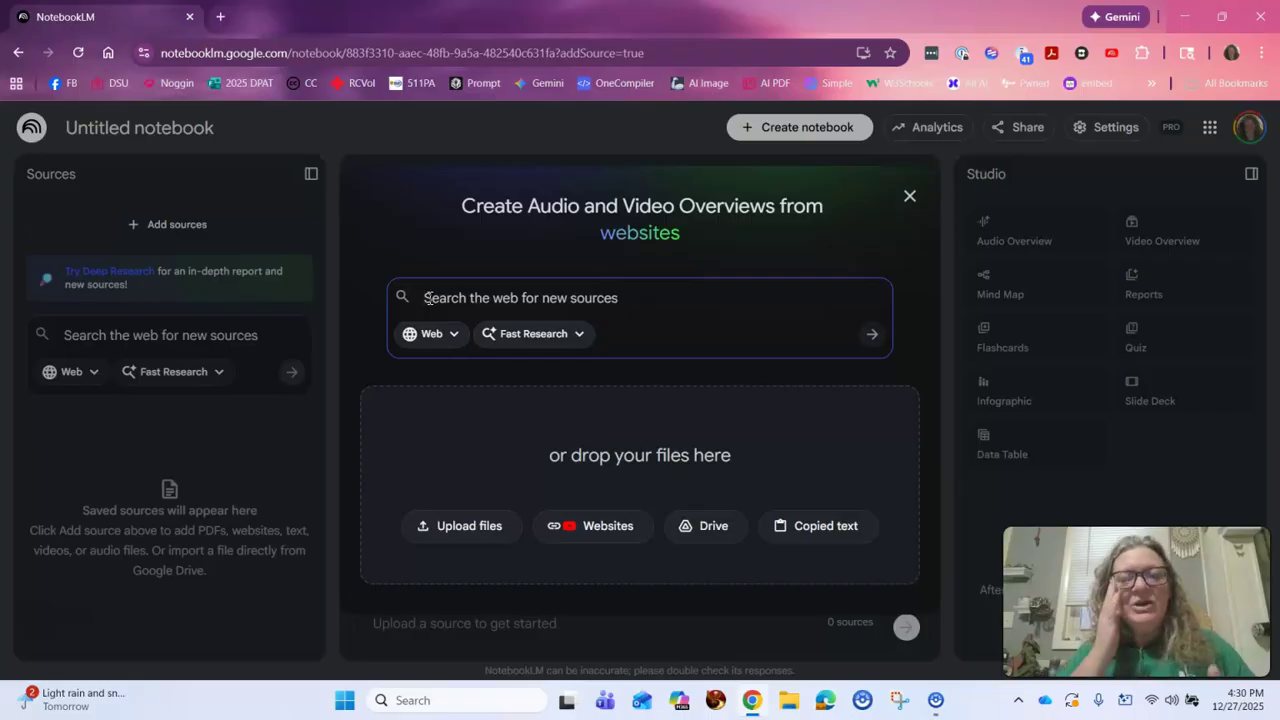
Step: Change the web source search from Fast Research to Deep Research, then reopen Add sources
{"action": "left_click", "coordinate": [141, 224]}
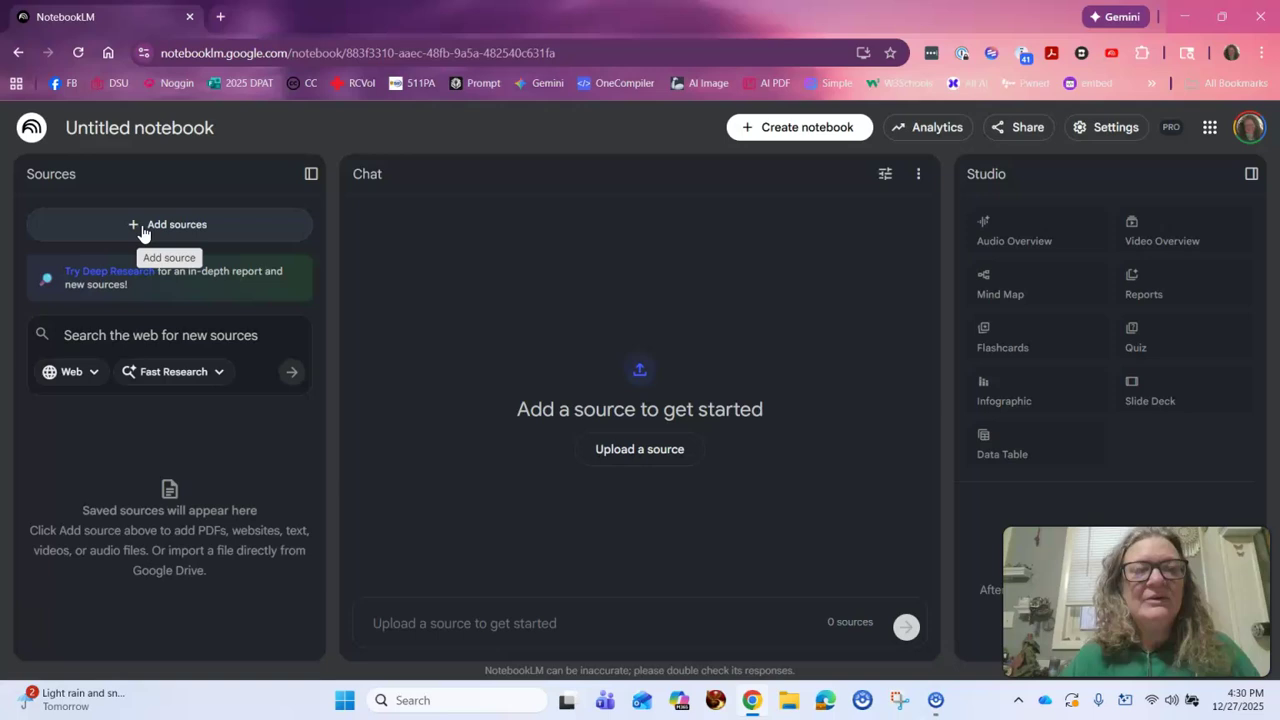
{"action": "left_click", "coordinate": [141, 226]}
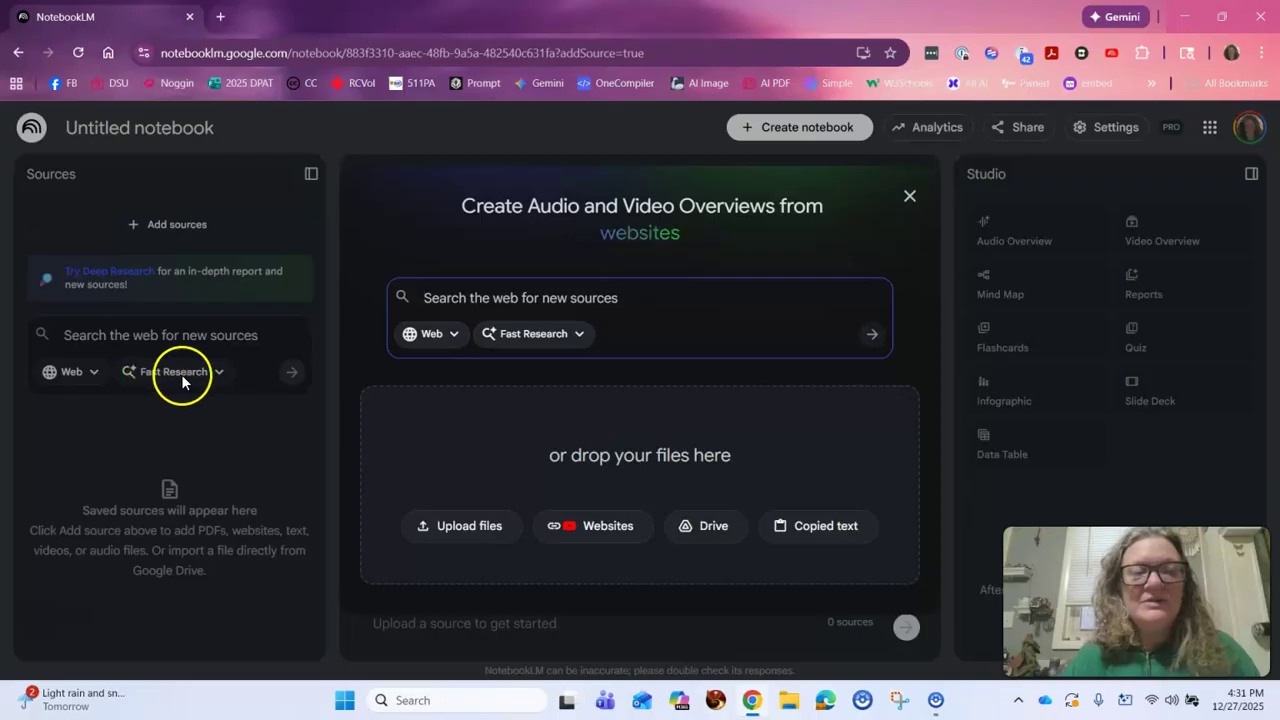
{"action": "left_click", "coordinate": [78, 388]}
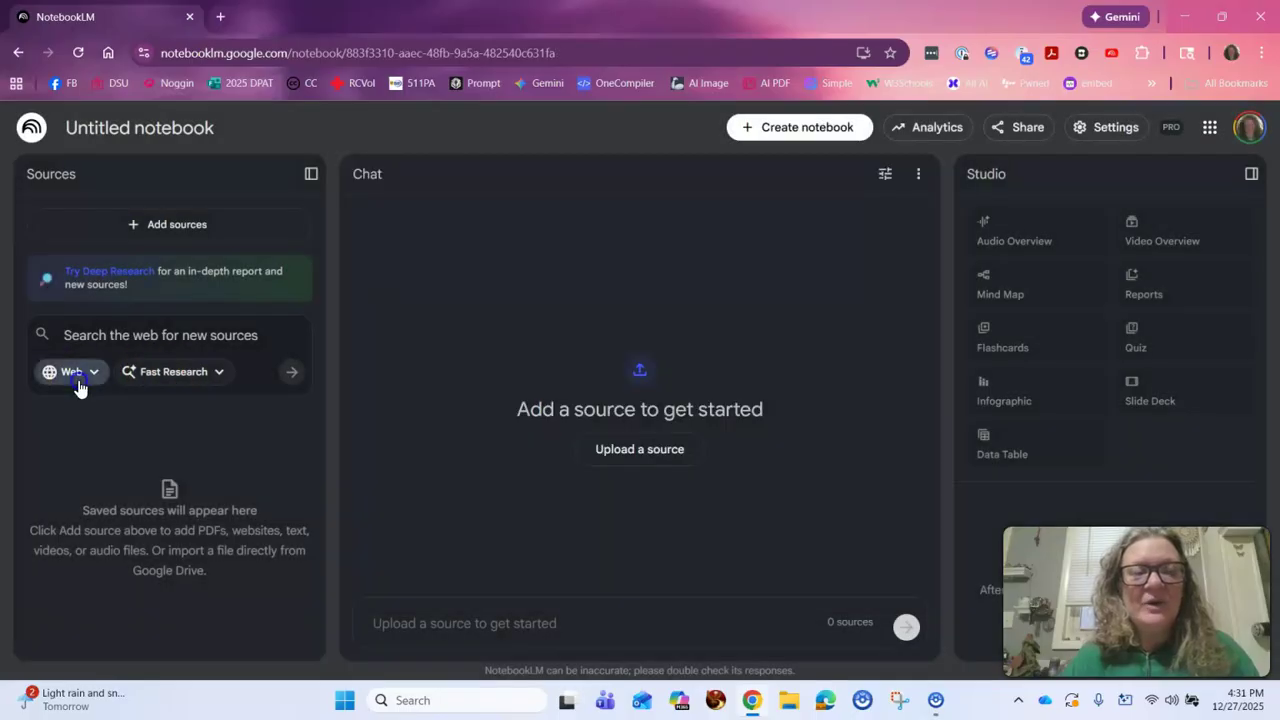
{"action": "left_click", "coordinate": [78, 380]}
{"action": "left_click", "coordinate": [163, 368]}
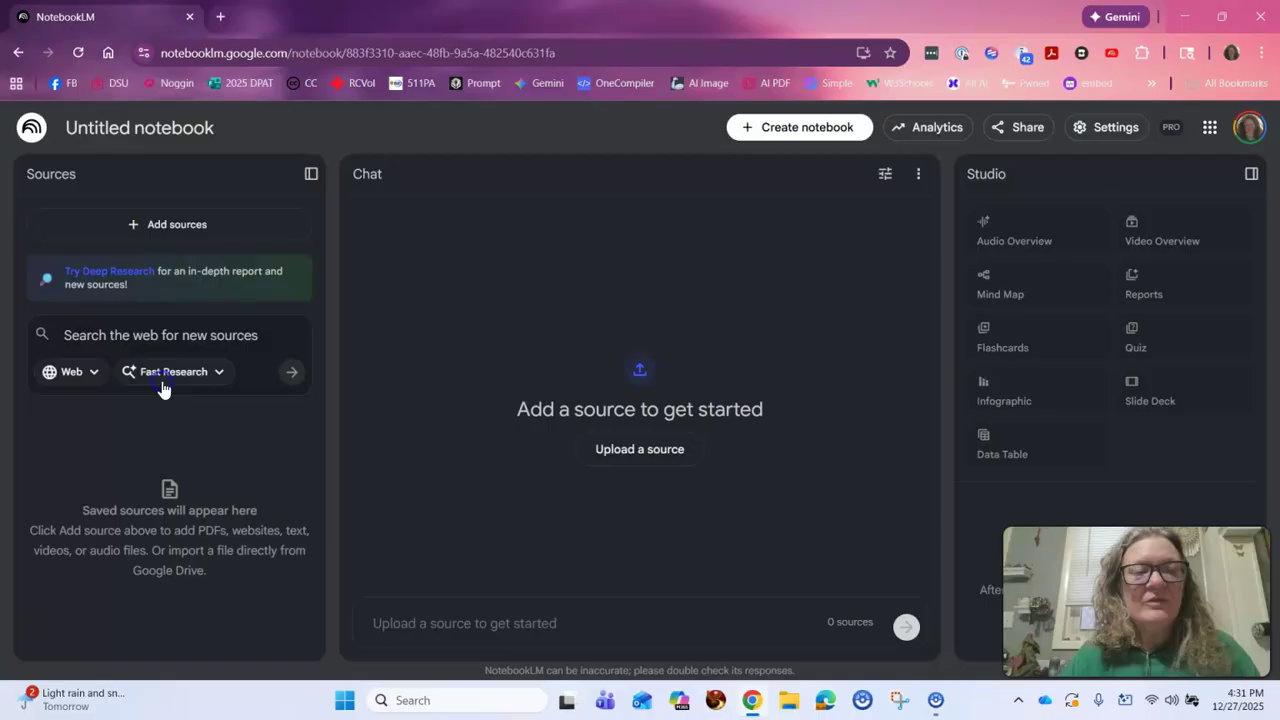
{"action": "left_click", "coordinate": [167, 374]}
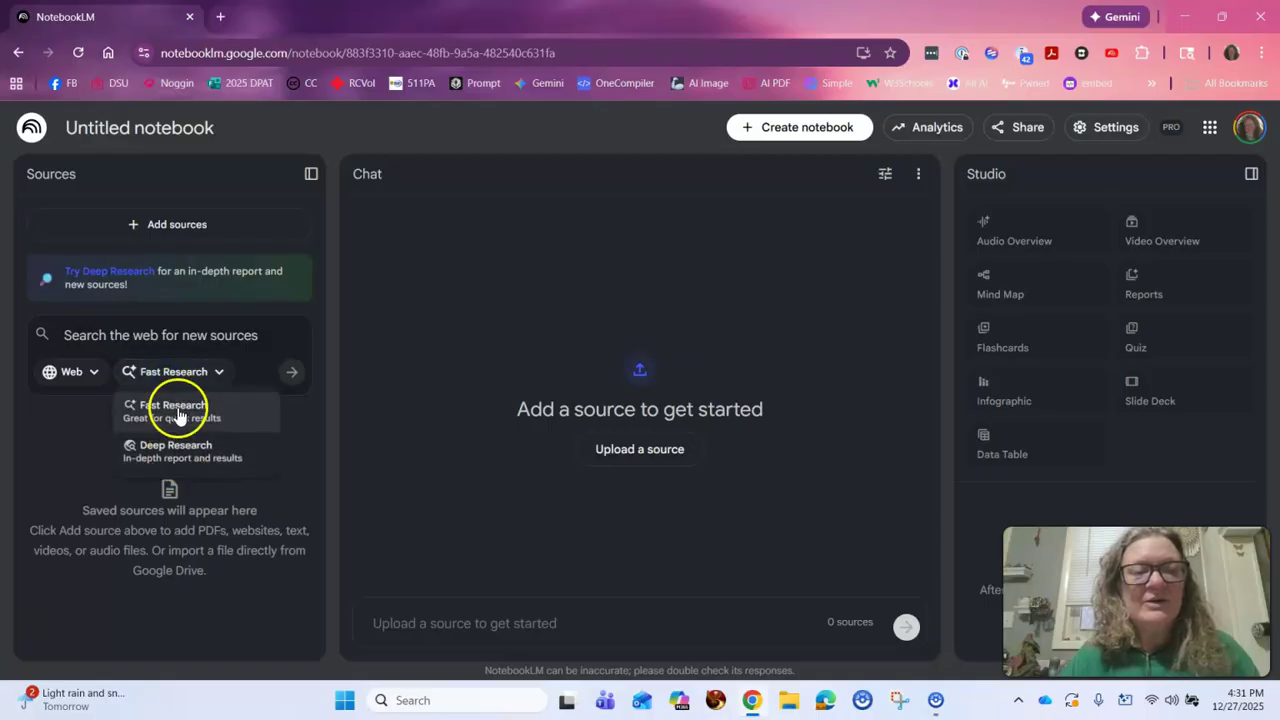
{"action": "left_click", "coordinate": [174, 452]}
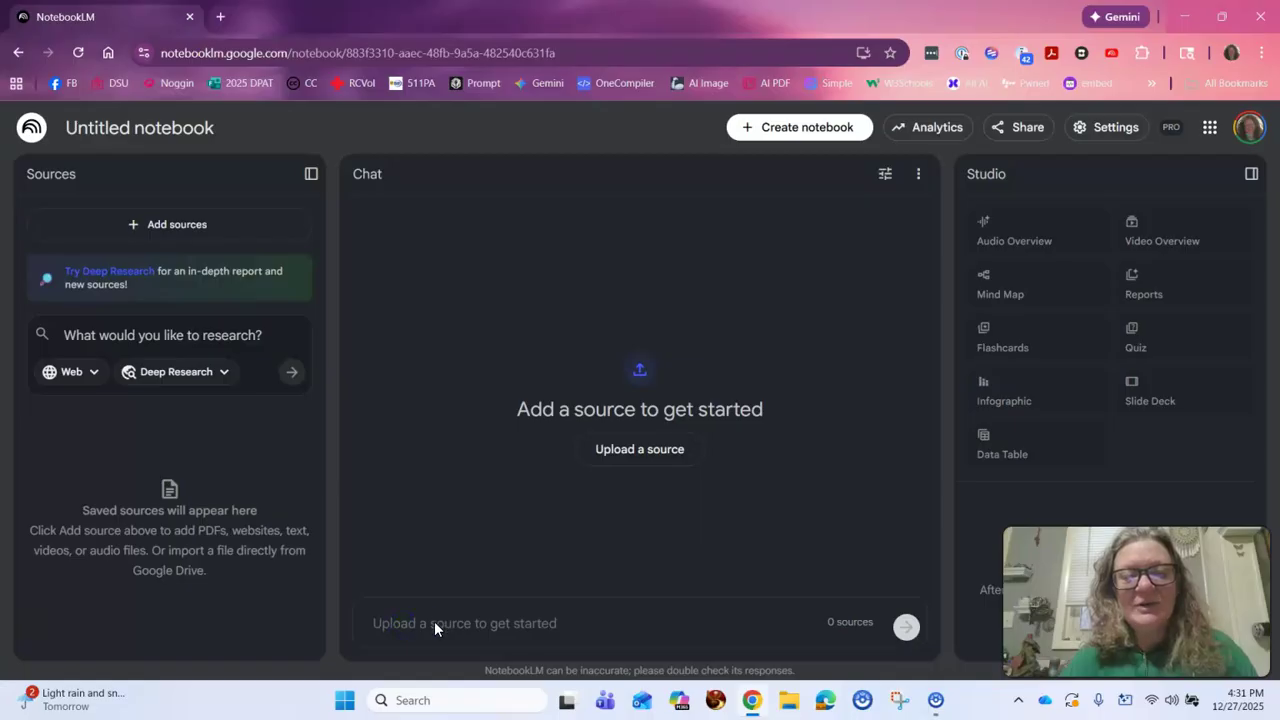
{"action": "left_click", "coordinate": [211, 228]}
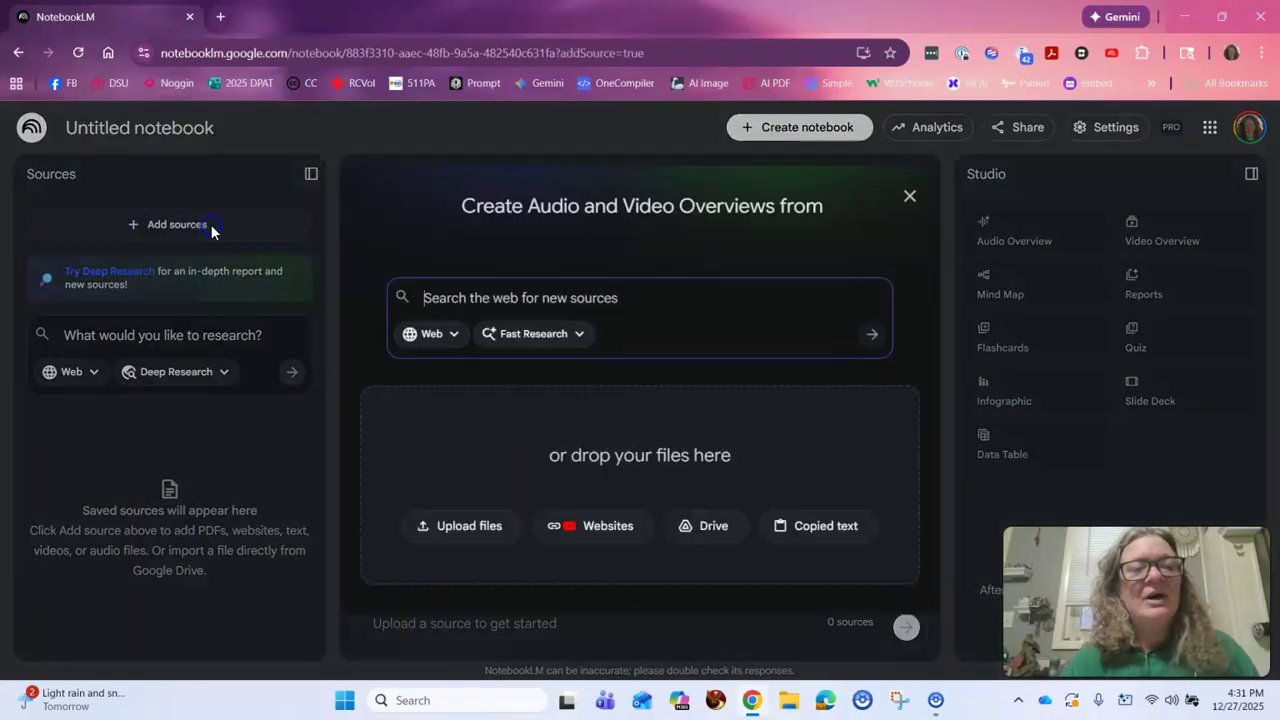
Step: Enter a query on Carbon County, PA homelessness over 10 years and untried efforts
{"action": "left_click", "coordinate": [446, 298]}
{"action": "type", "text": "I would lik"}
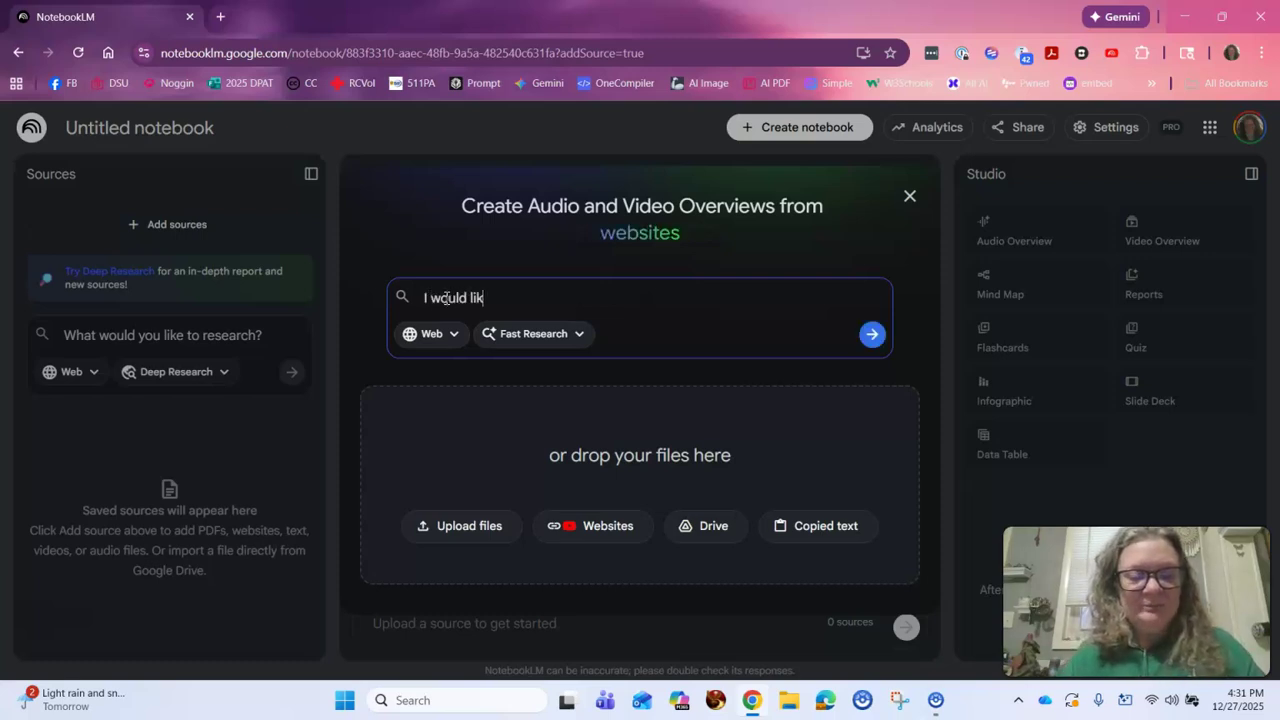
{"action": "type", "text": "e to know what the "}
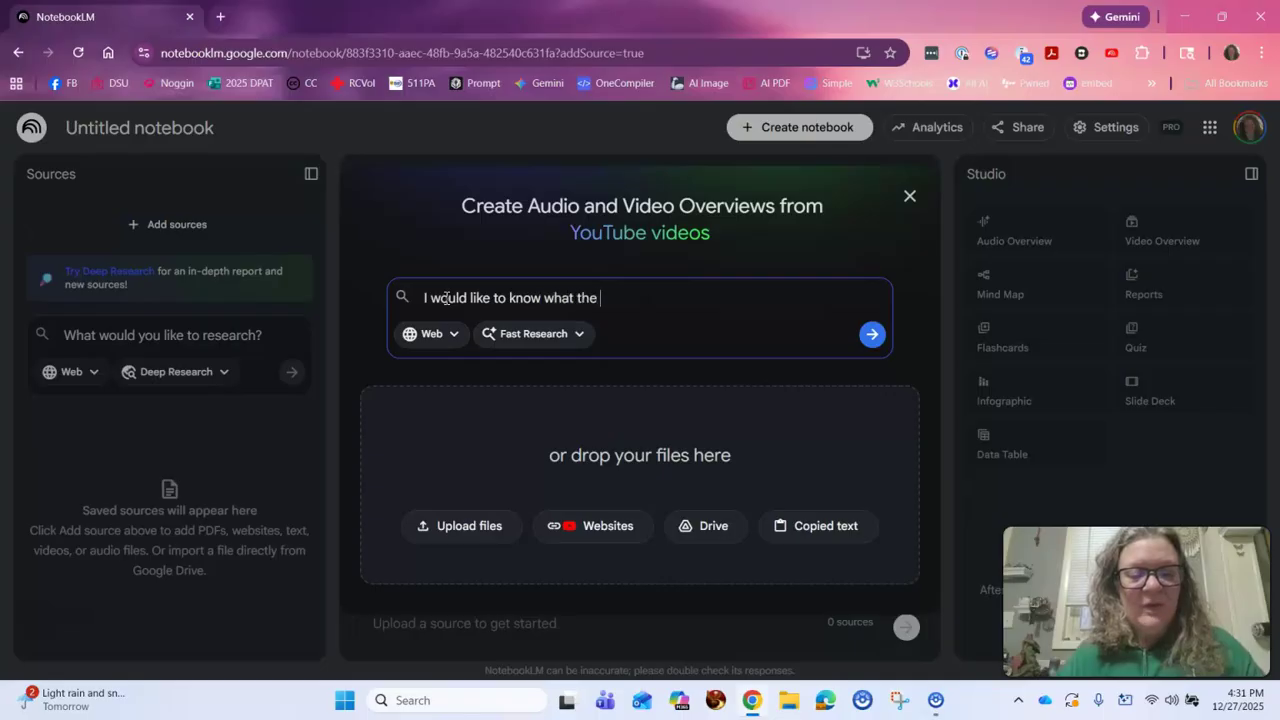
{"action": "type", "text": "homeless "}
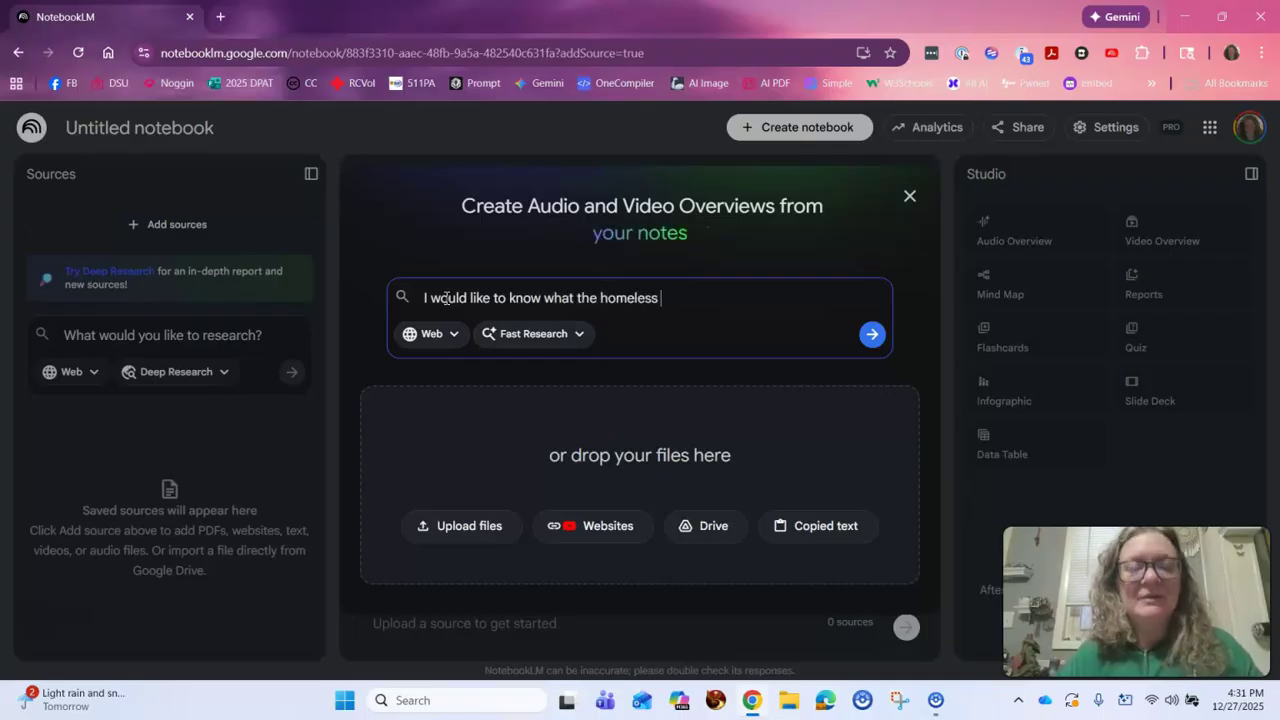
{"action": "type", "text": "populations h"}
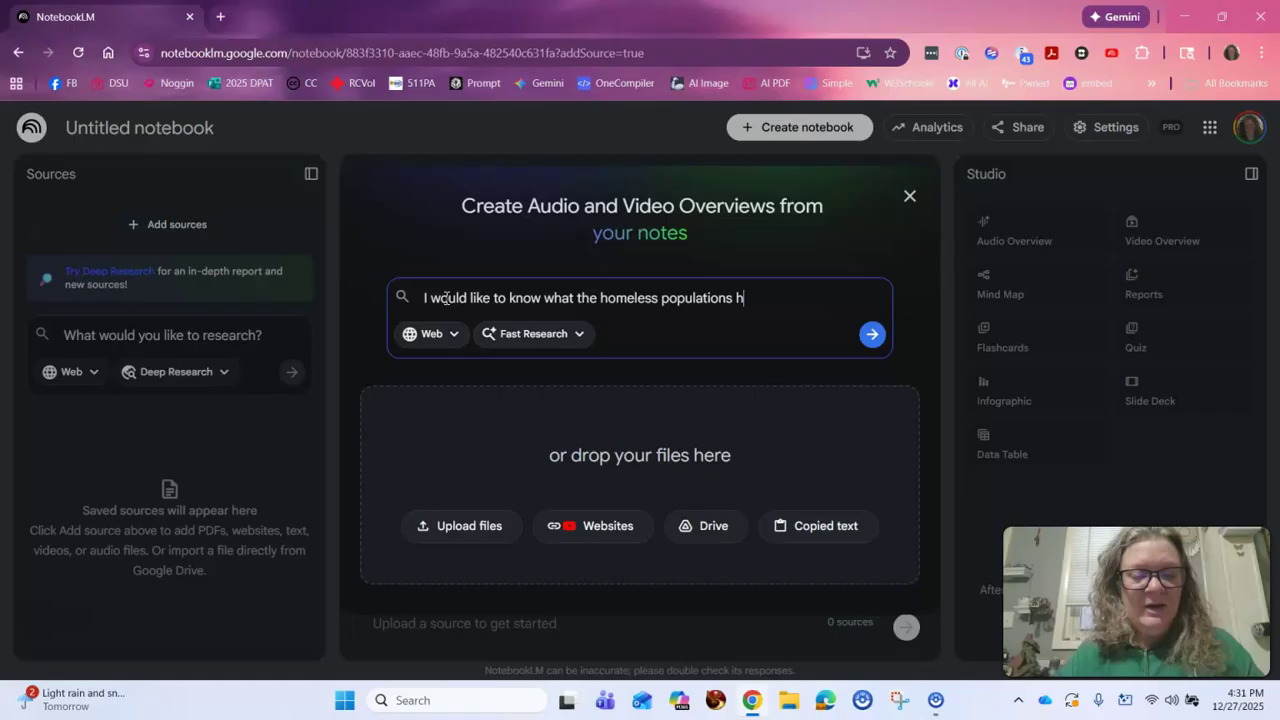
{"action": "type", "text": "as been for C"}
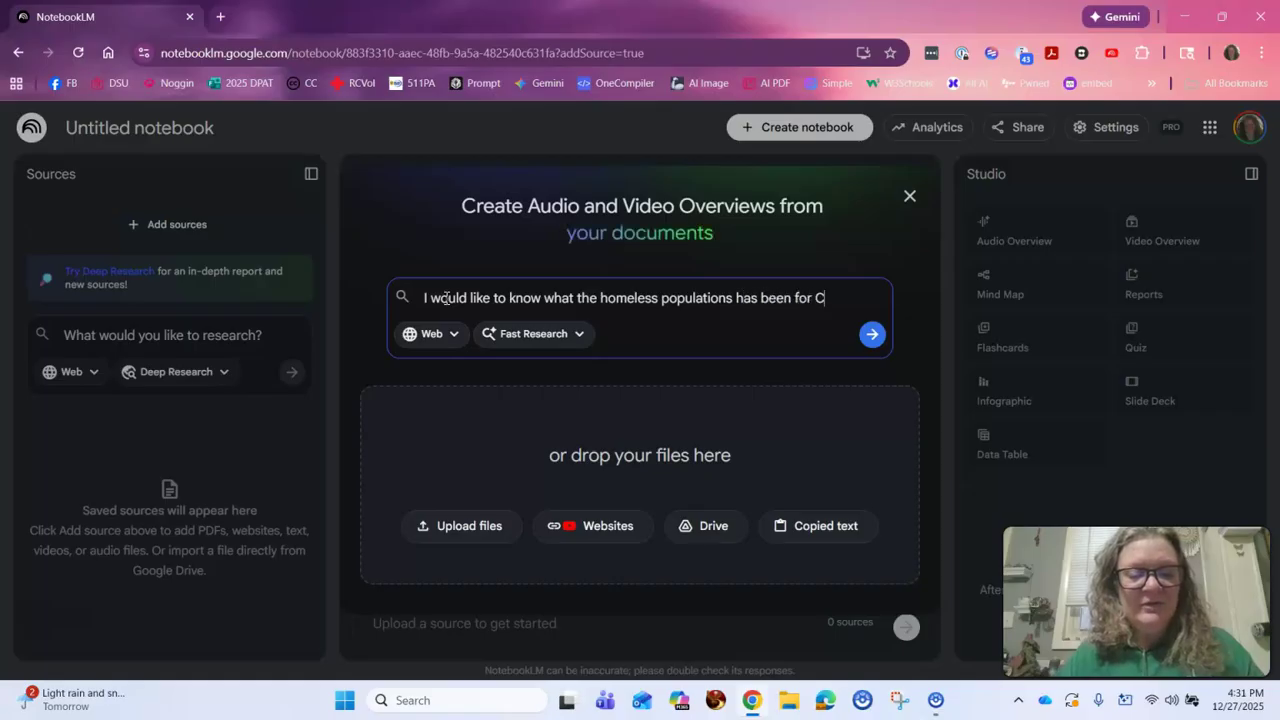
{"action": "type", "text": "arbon County"}
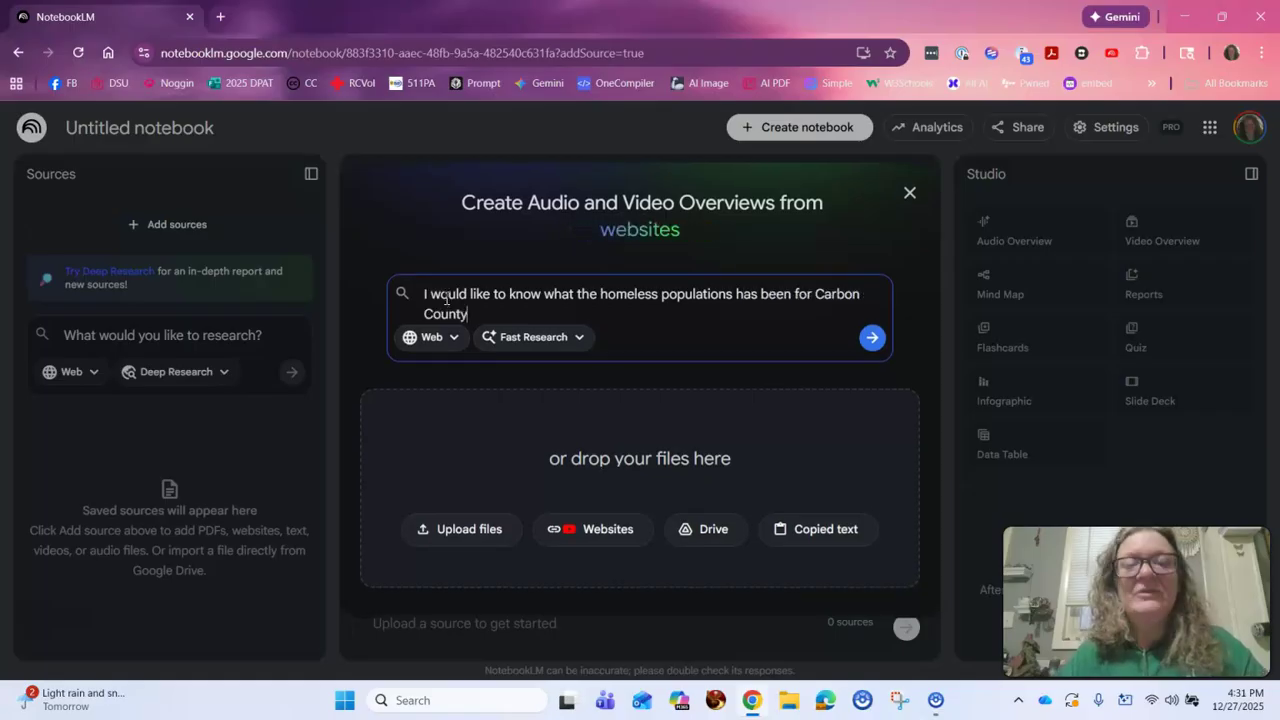
{"action": "type", "text": ", PA for the past 10 y"}
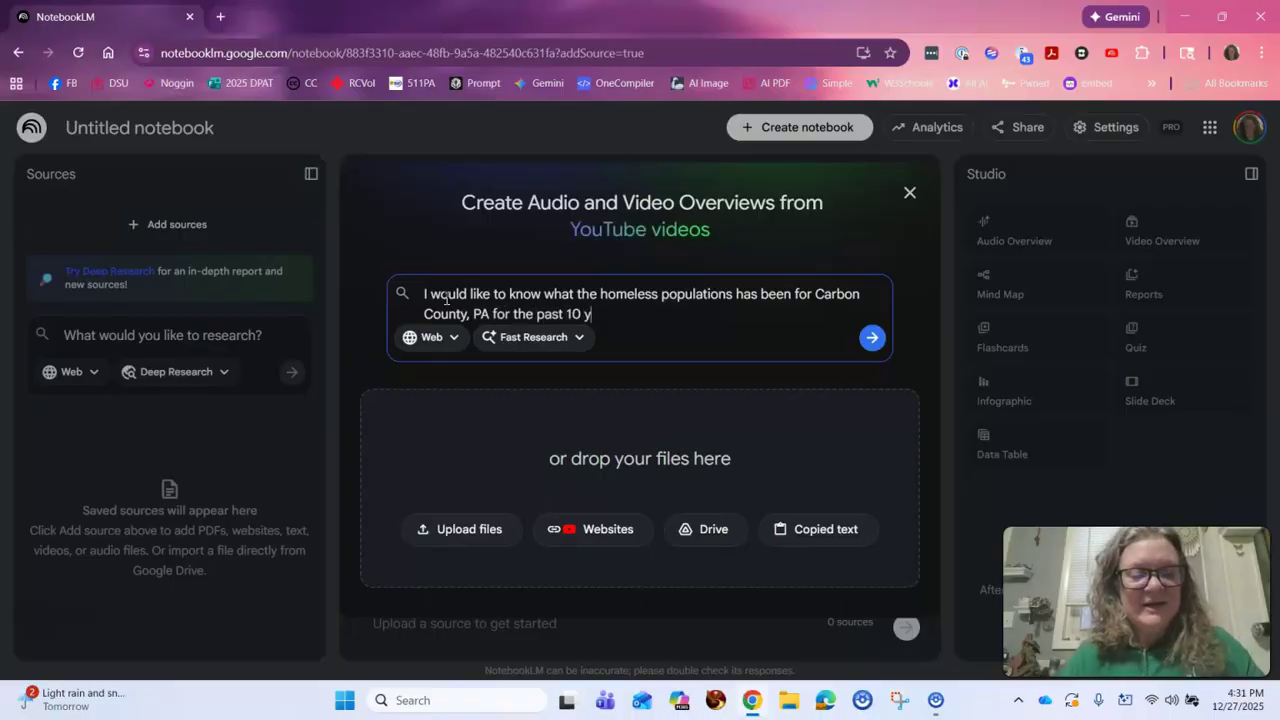
{"action": "type", "text": "ears and what"}
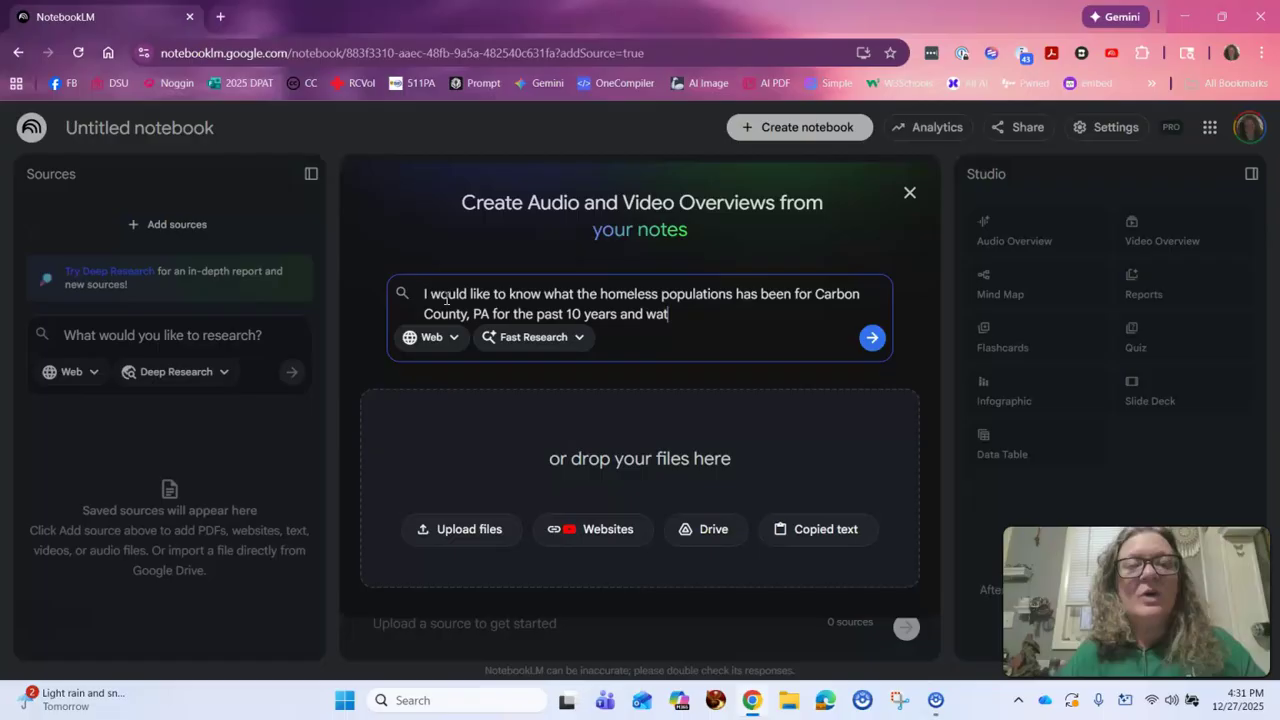
{"action": "type", "text": " has been"}
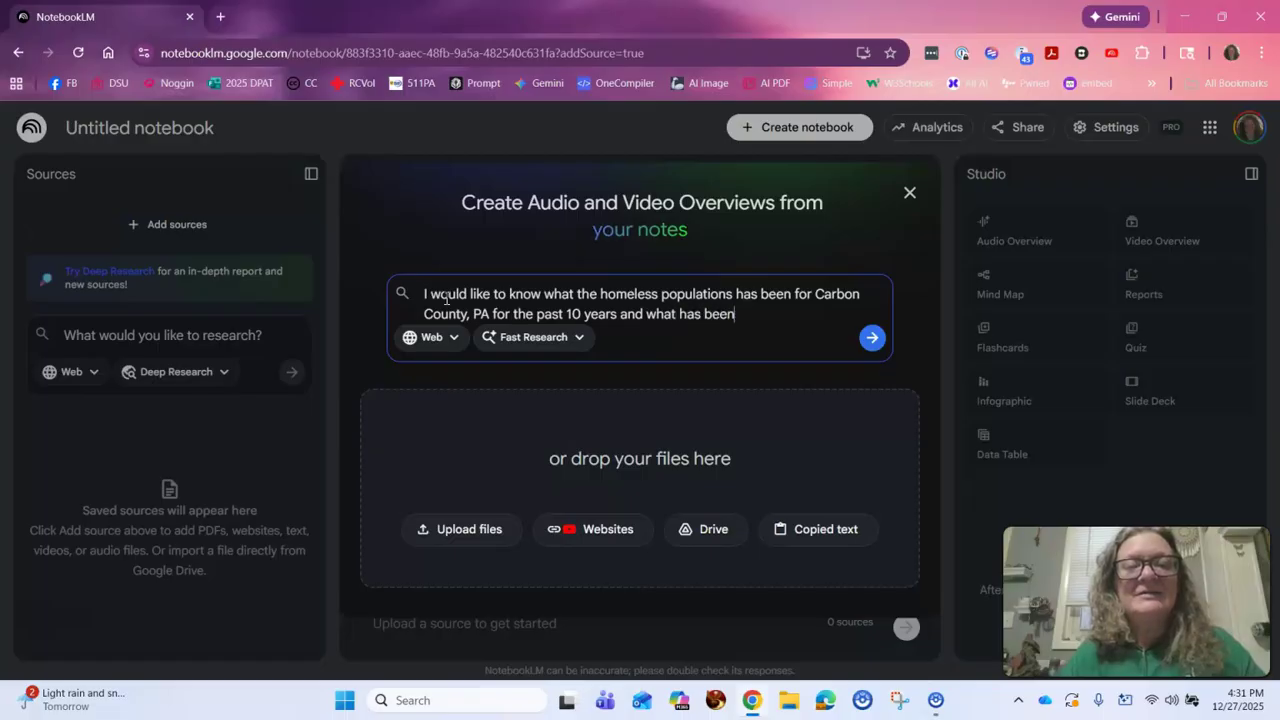
{"action": "type", "text": " done to help"}
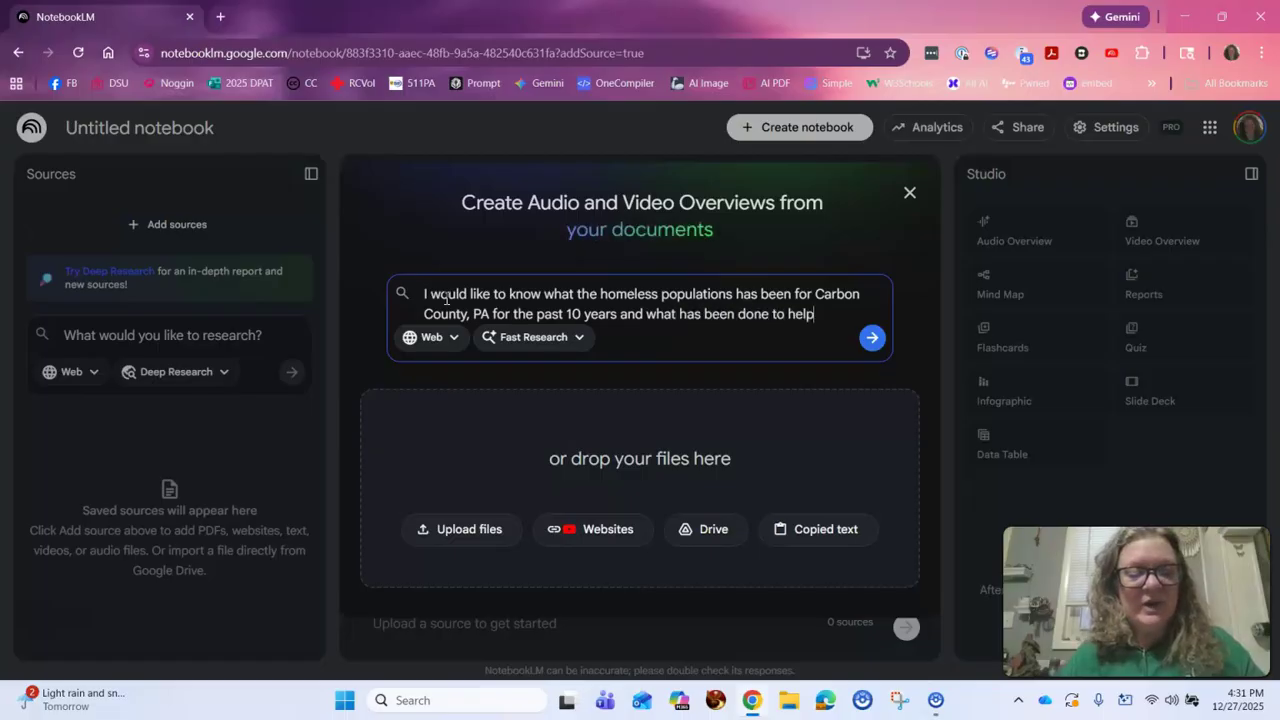
{"action": "type", "text": " aid the homl"}
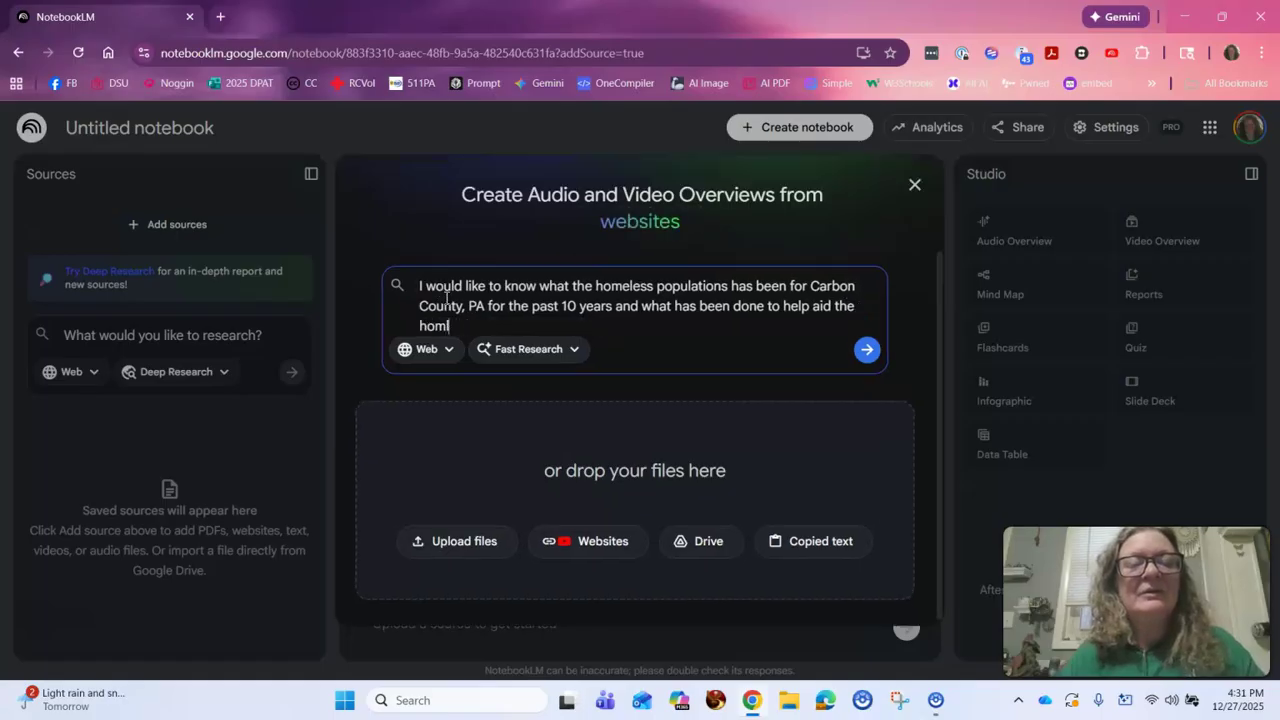
{"action": "key", "text": "BackSpace"}
{"action": "type", "text": "eless."}
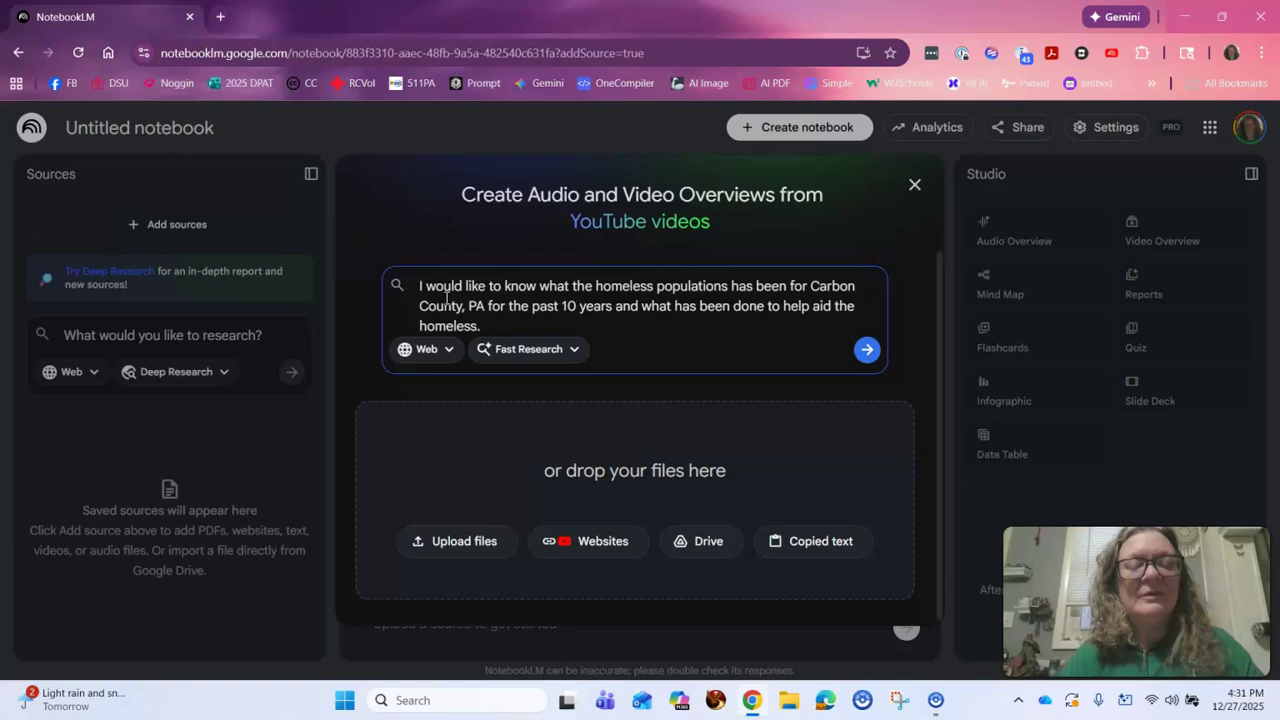
{"action": "type", "text": " What effo"}
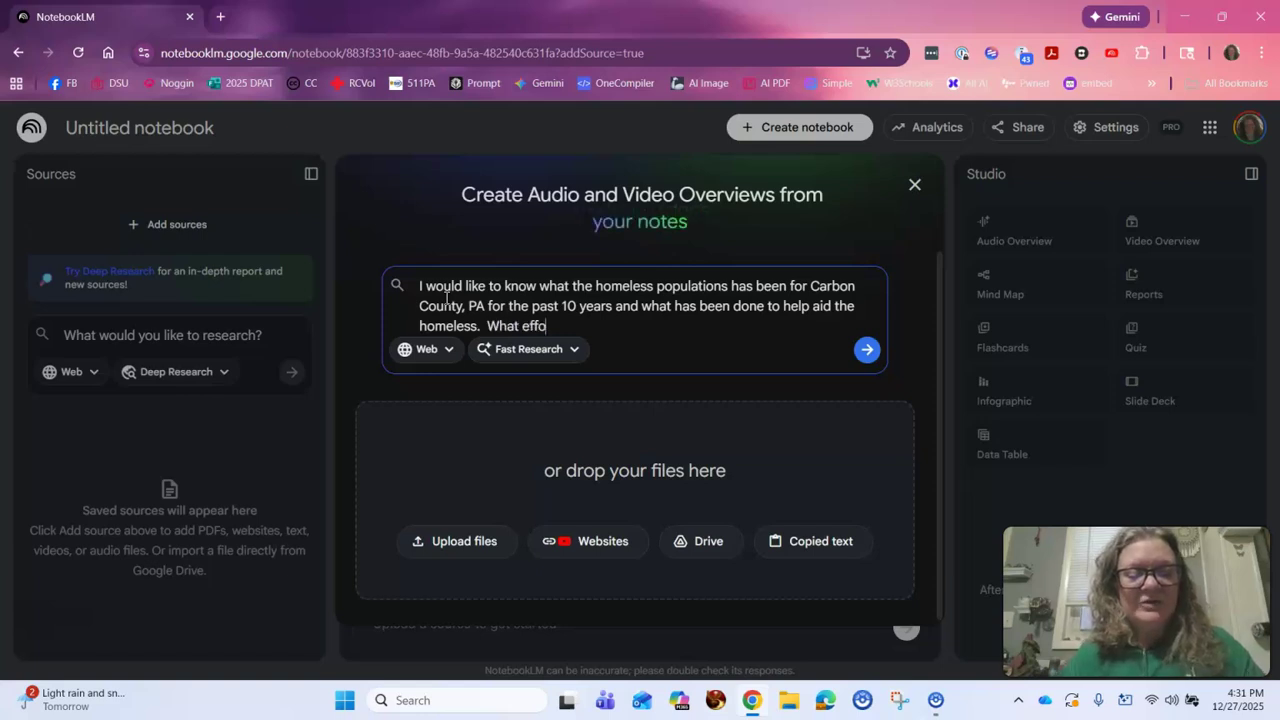
{"action": "type", "text": "rts C"}
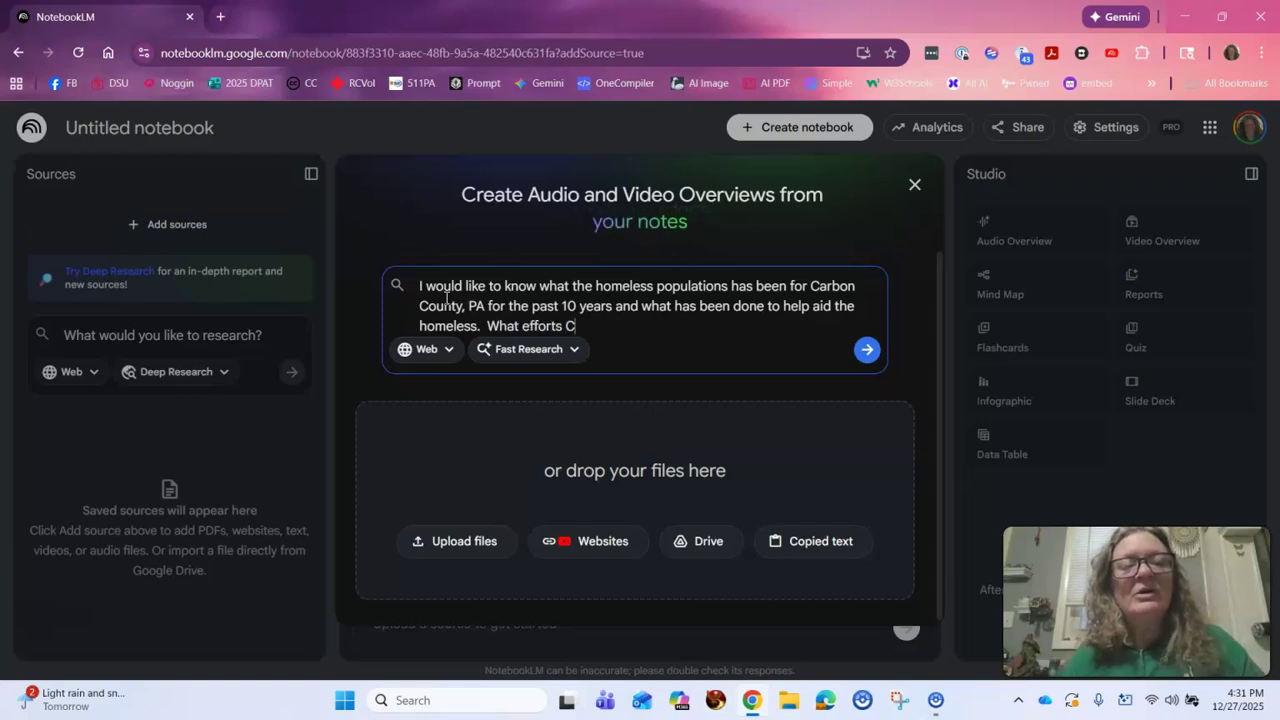
{"action": "type", "text": "OULD we"}
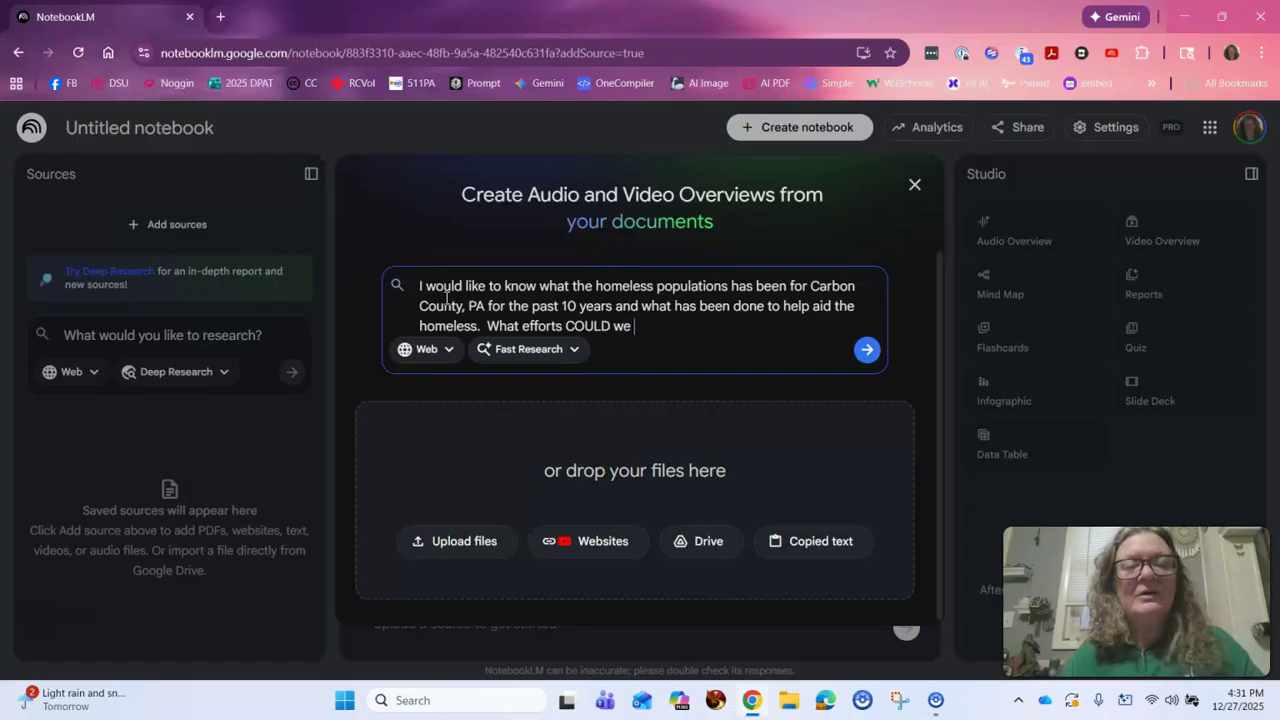
{"action": "type", "text": " or SHOULF"}
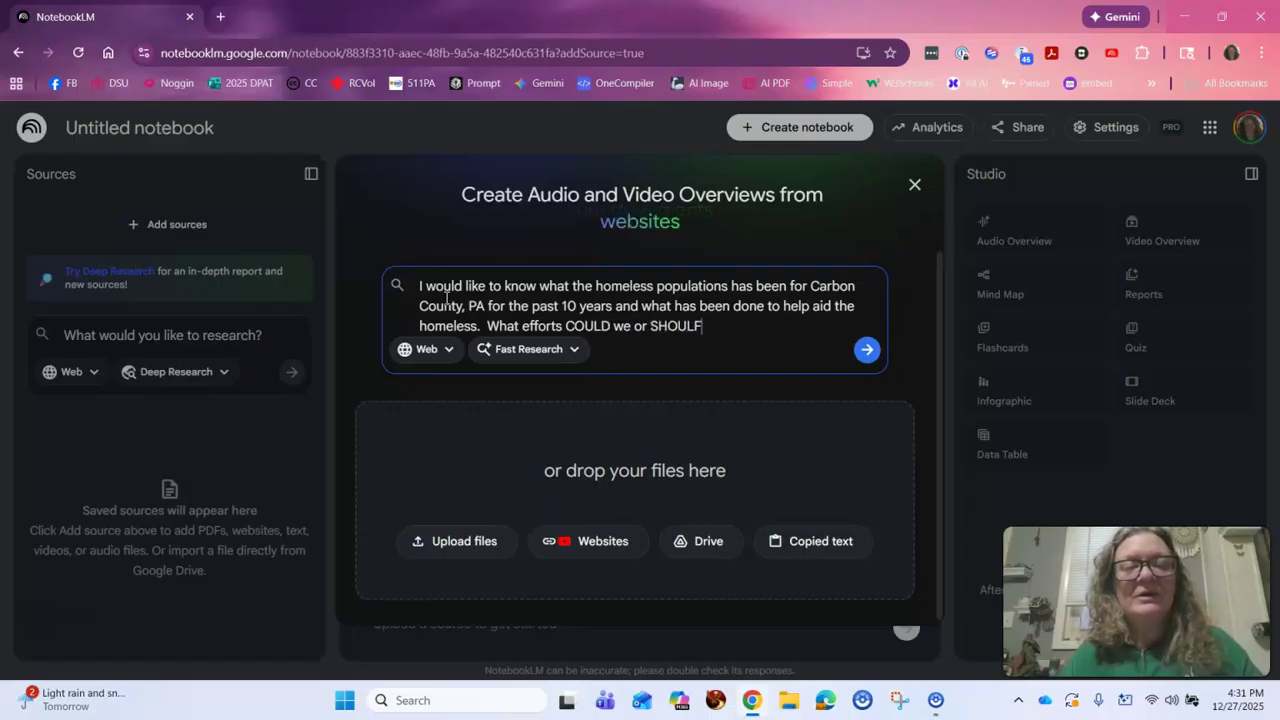
{"action": "key", "text": "BackSpace"}
{"action": "type", "text": "D we try"}
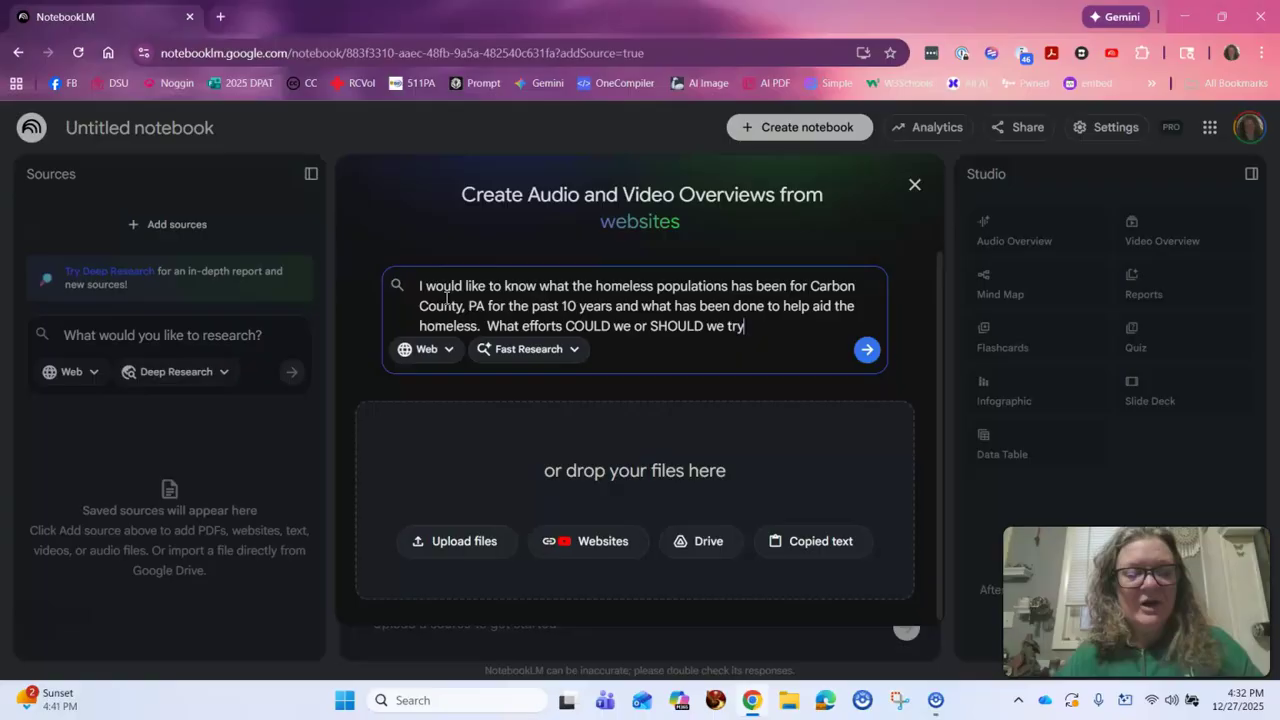
{"action": "type", "text": " that have not y"}
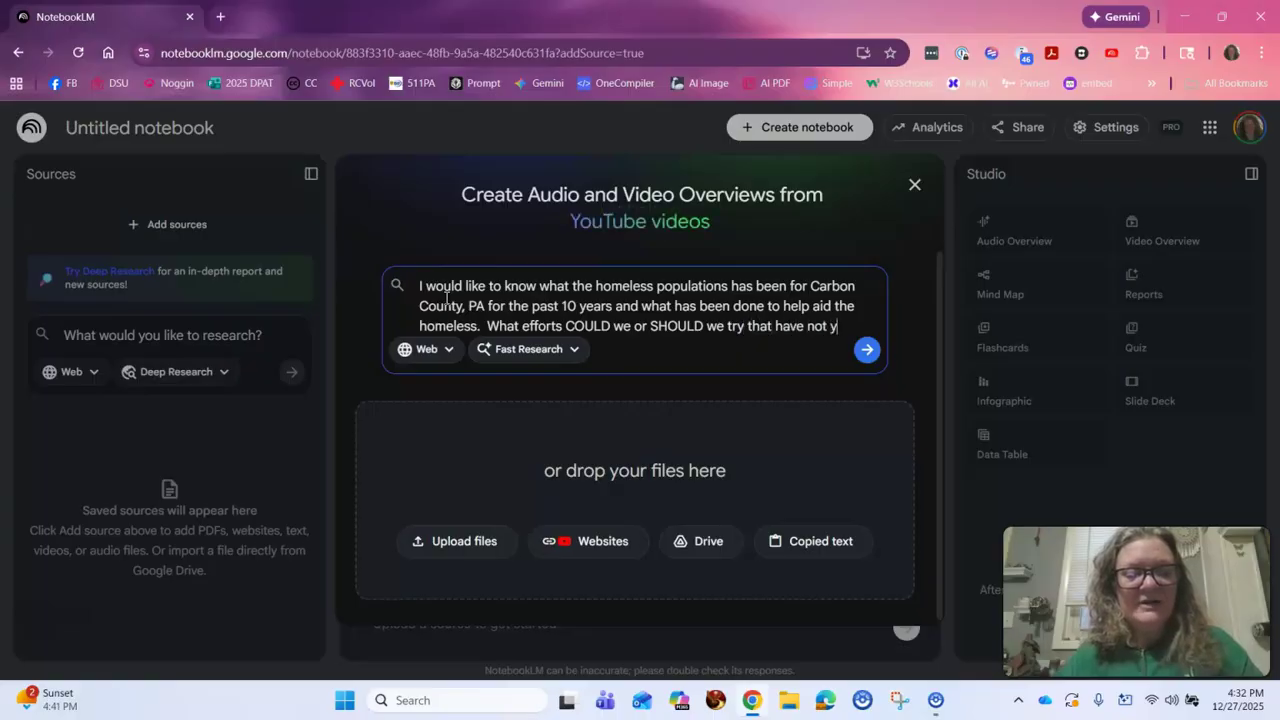
{"action": "type", "text": "et been tried?"}
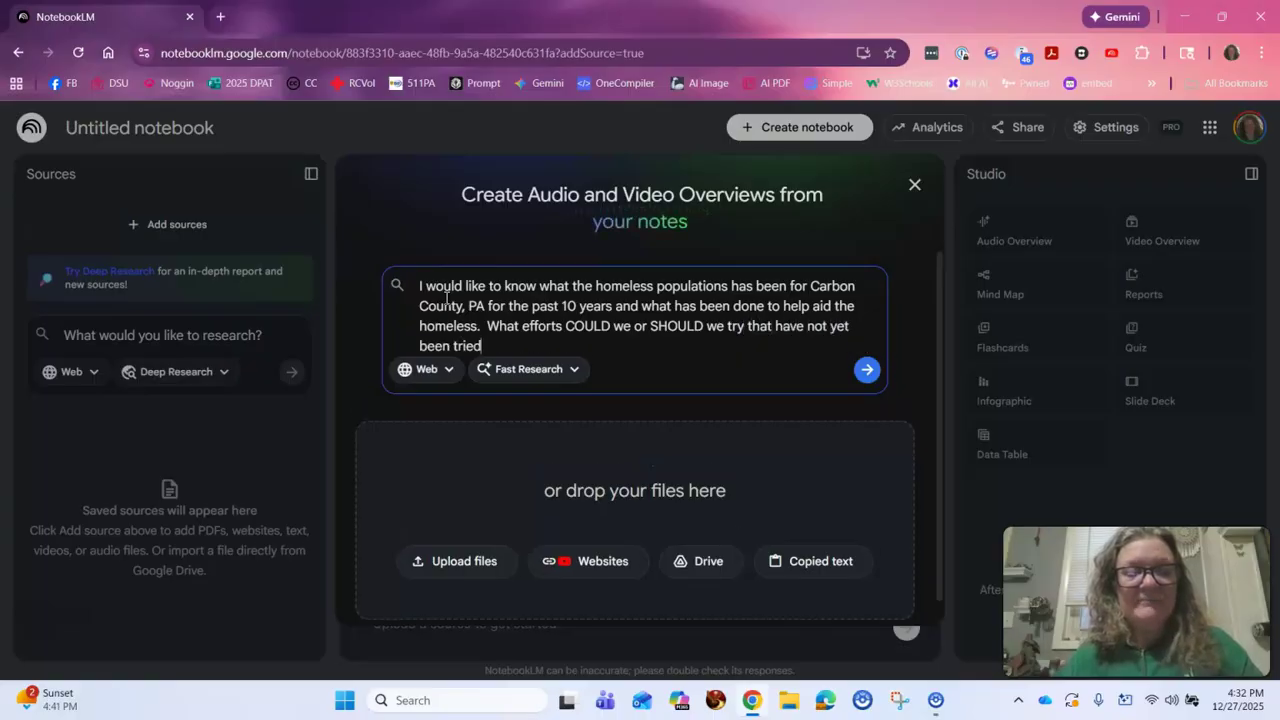
Step: Run the research and browse all 10 discovered Carbon County homelessness sources
{"action": "left_click", "coordinate": [867, 369]}
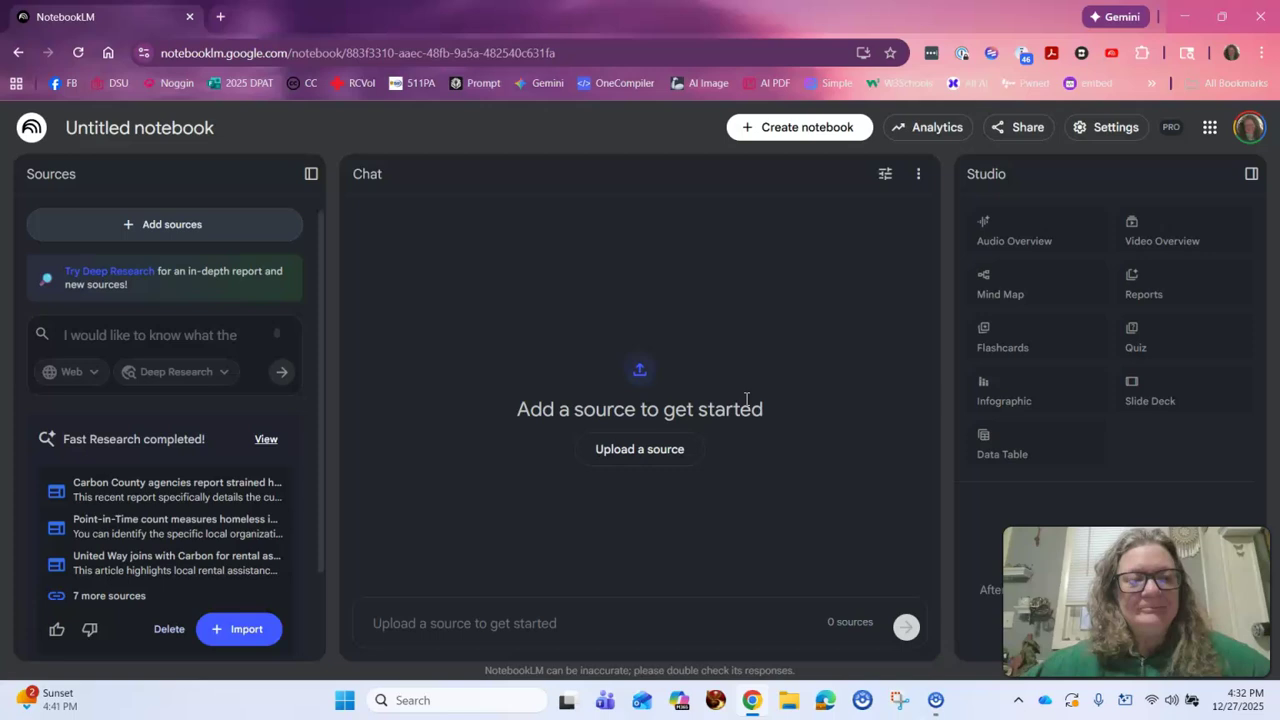
{"action": "scroll", "coordinate": [189, 516], "scroll_direction": "down", "scroll_amount": 1}
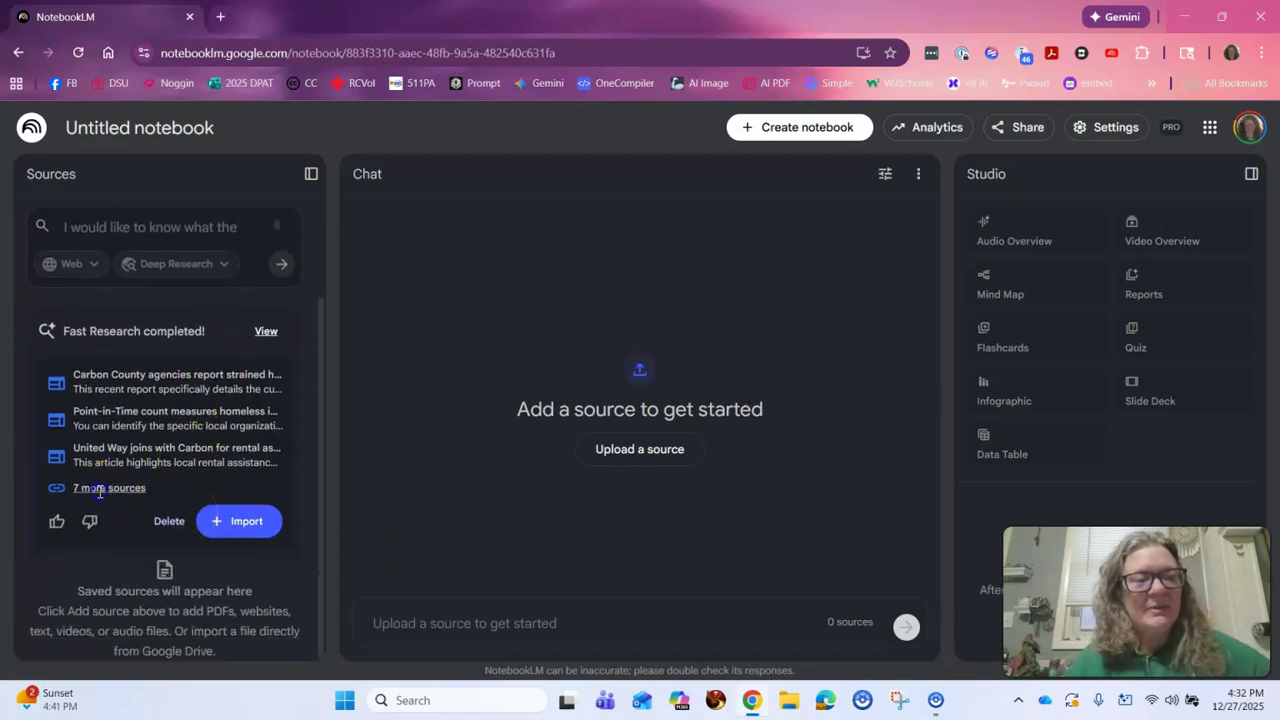
{"action": "left_click", "coordinate": [100, 489]}
{"action": "scroll", "coordinate": [251, 464], "scroll_direction": "down", "scroll_amount": 5}
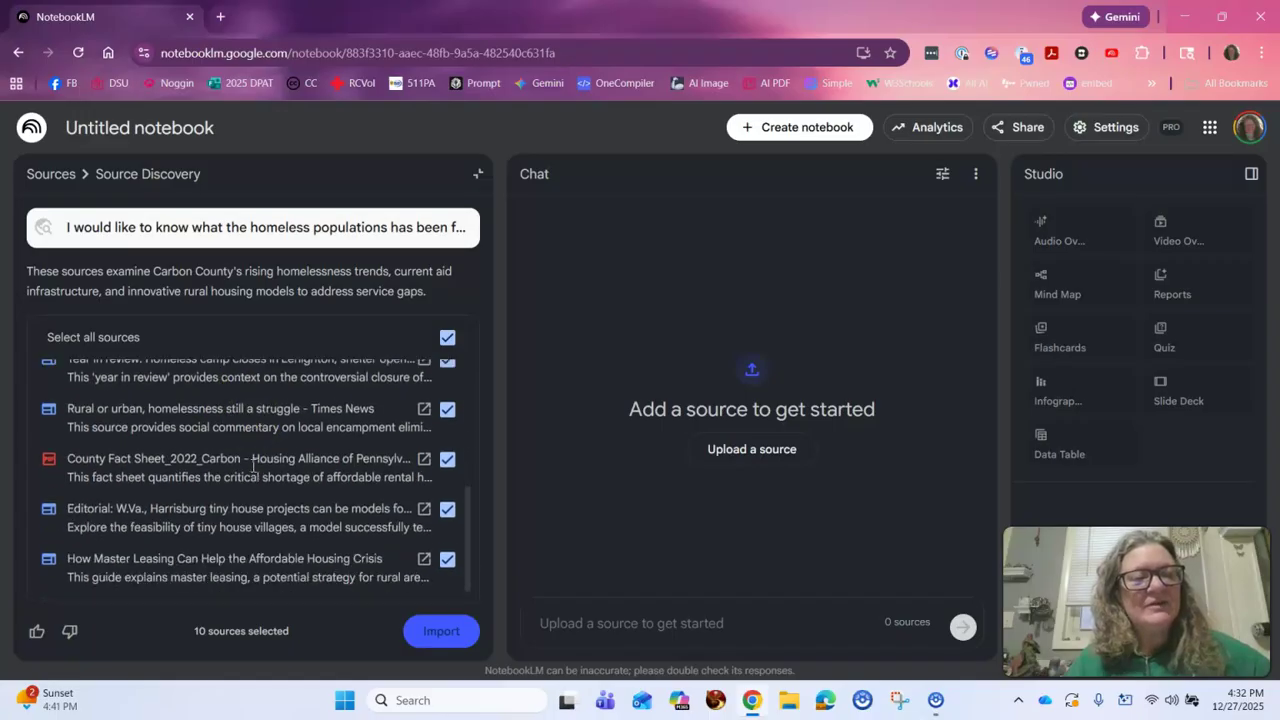
{"action": "scroll", "coordinate": [251, 464], "scroll_direction": "up", "scroll_amount": 3}
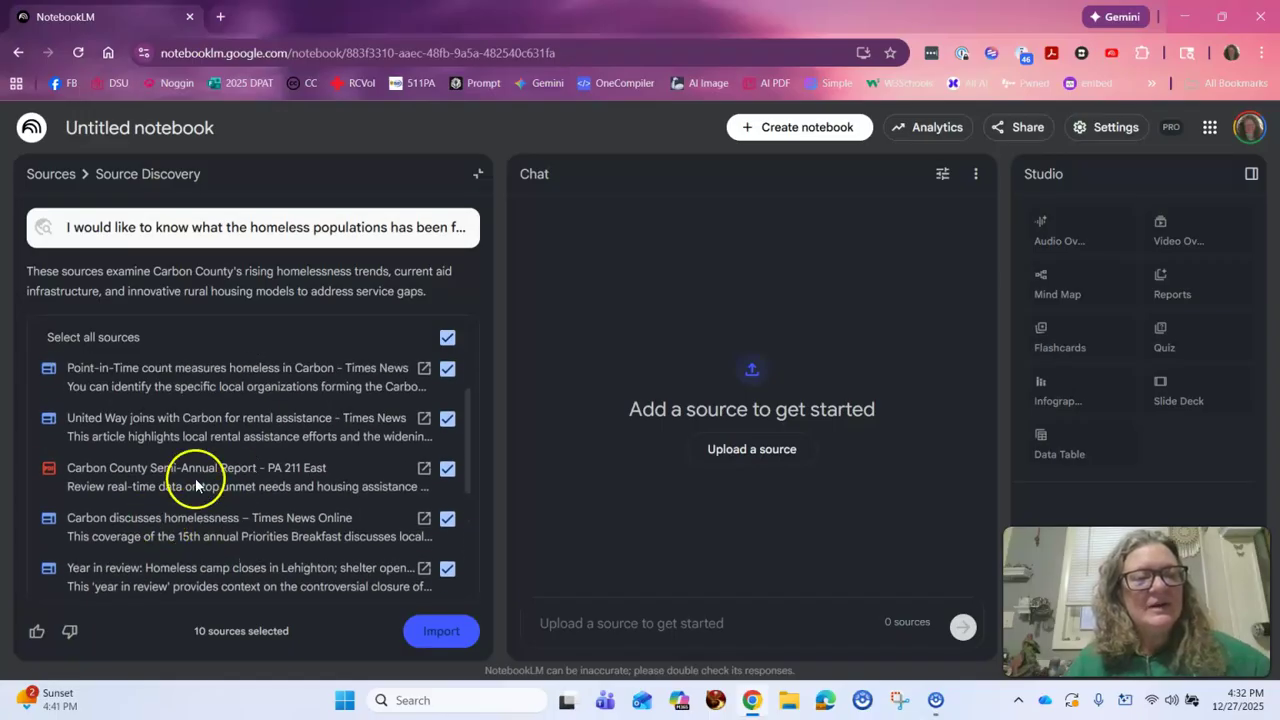
{"action": "scroll", "coordinate": [190, 480], "scroll_direction": "down", "scroll_amount": 3}
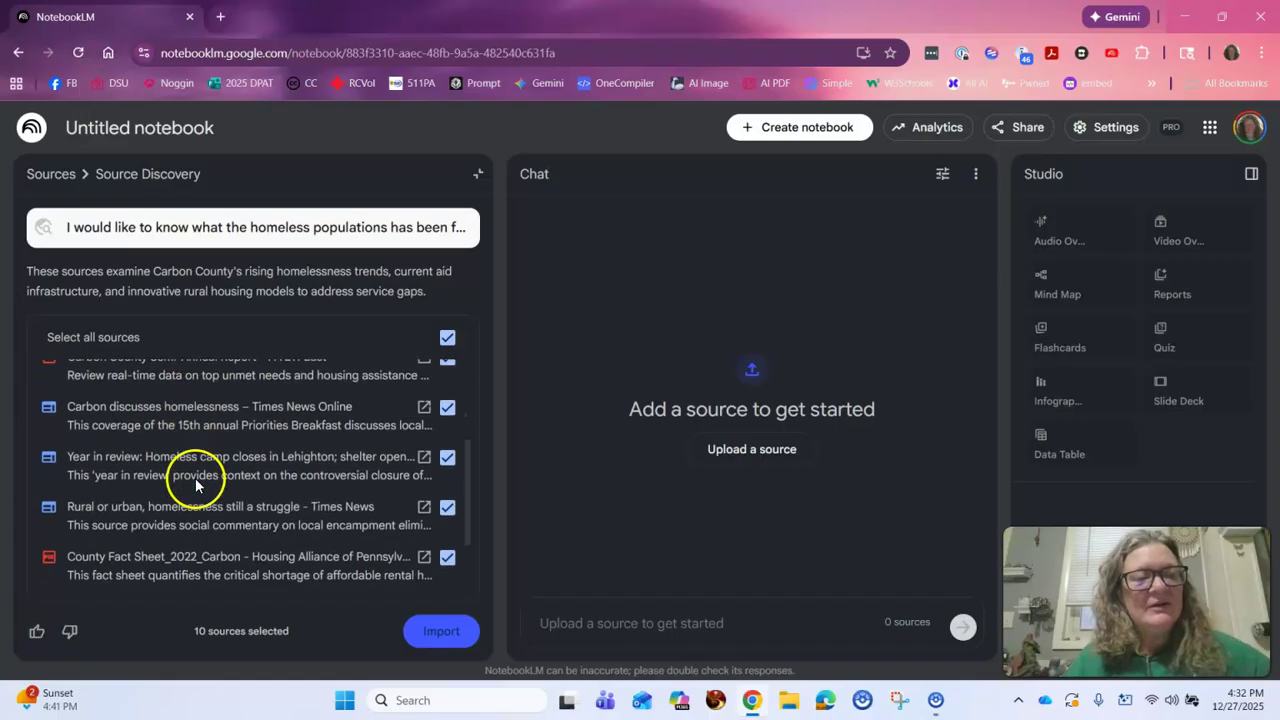
Step: Import the 10 sources and save the overview as a Carbon County Housing Crisis note
{"action": "left_click", "coordinate": [444, 631]}
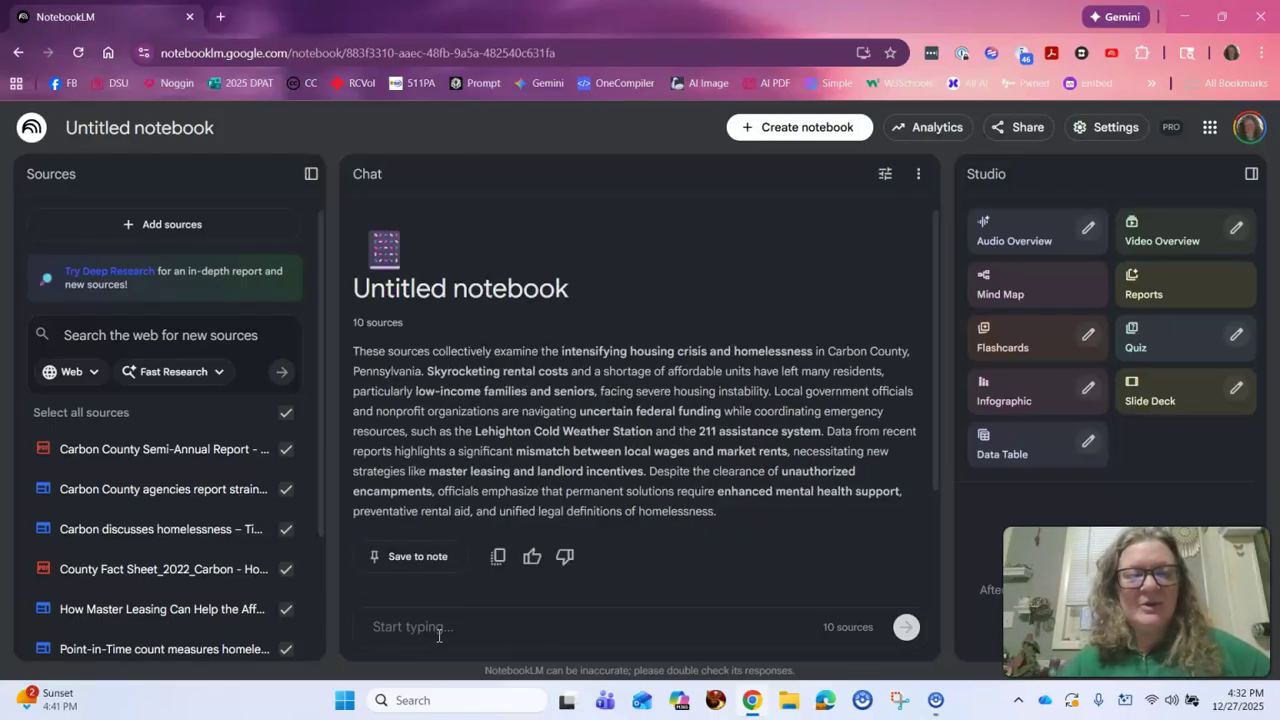
{"action": "left_click", "coordinate": [412, 562]}
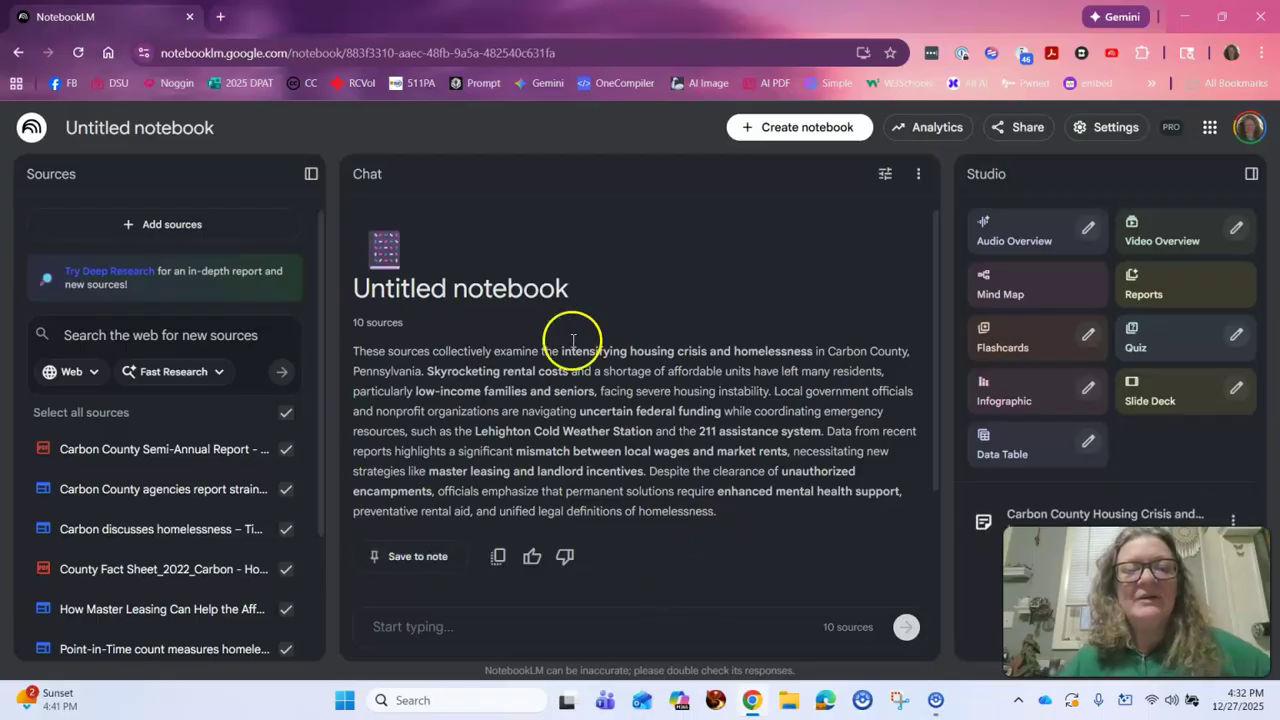
{"action": "left_click", "coordinate": [171, 132]}
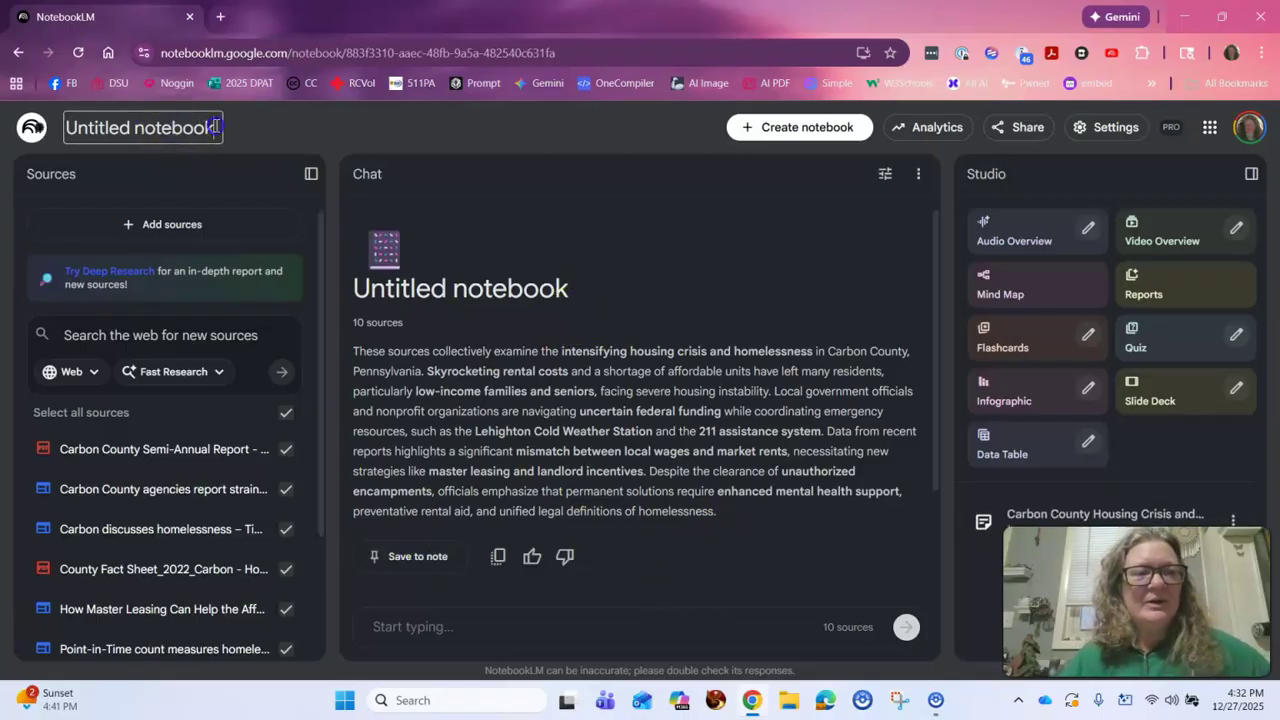
Step: Retitle the notebook 'Carbon County Homlessness'
{"action": "left_click_drag", "start_coordinate": [216, 128], "coordinate": [33, 133]}
{"action": "type", "text": "Car"}
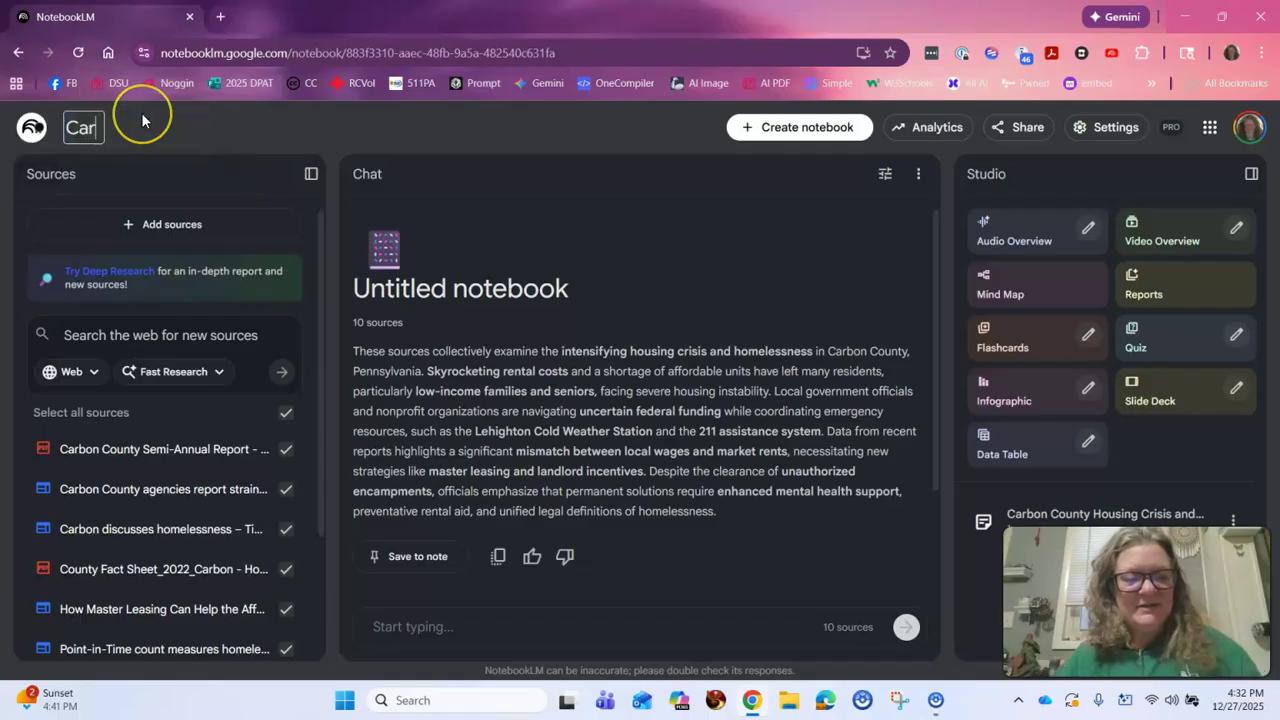
{"action": "type", "text": "vbo"}
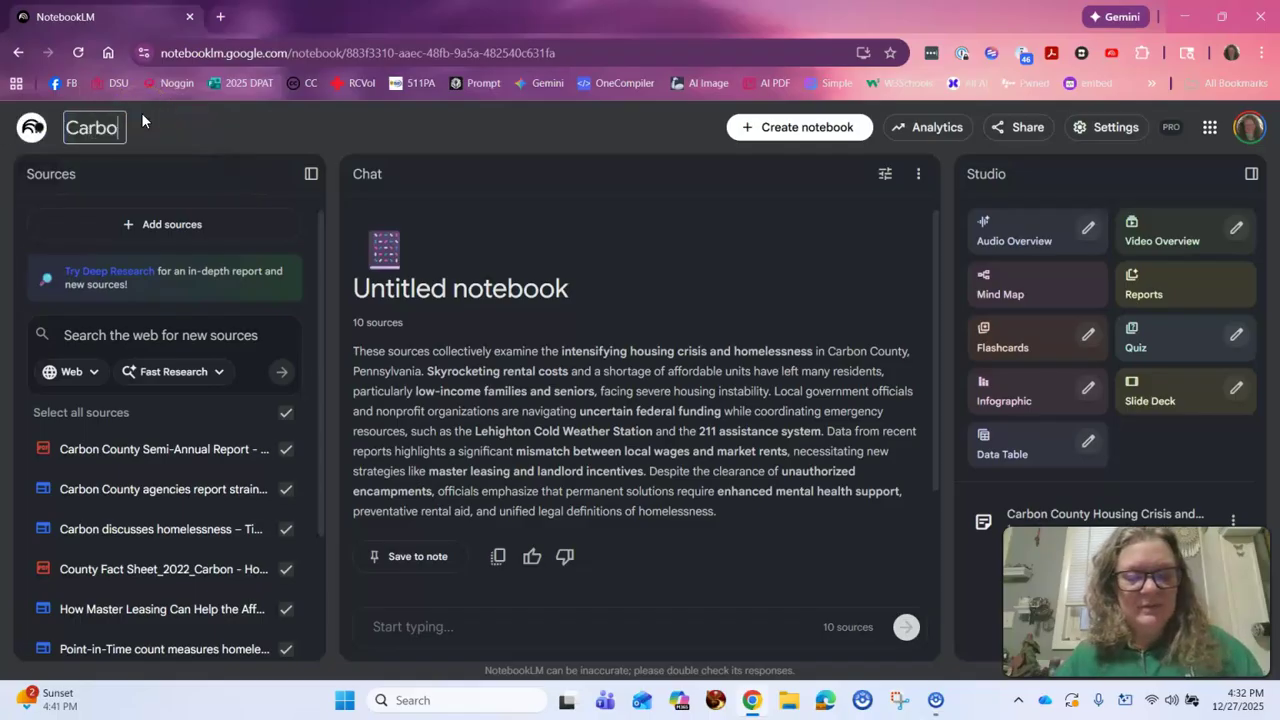
{"action": "type", "text": "n County H"}
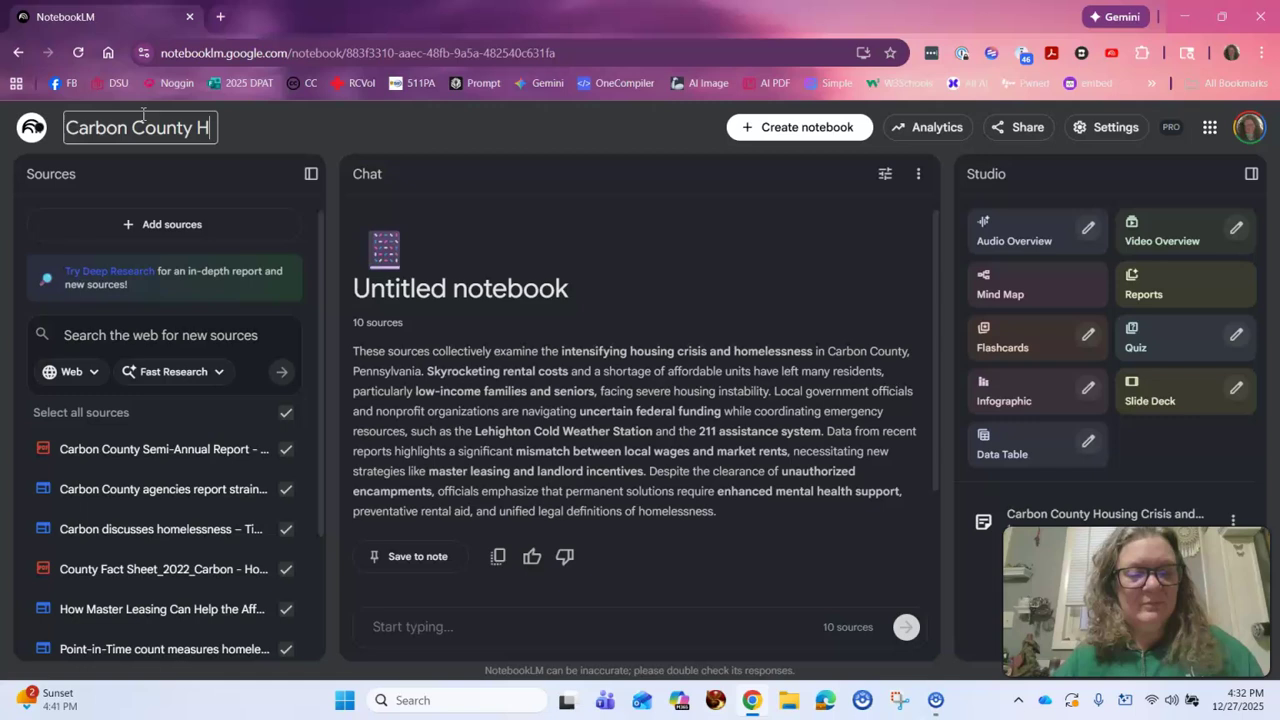
{"action": "type", "text": "omlessness"}
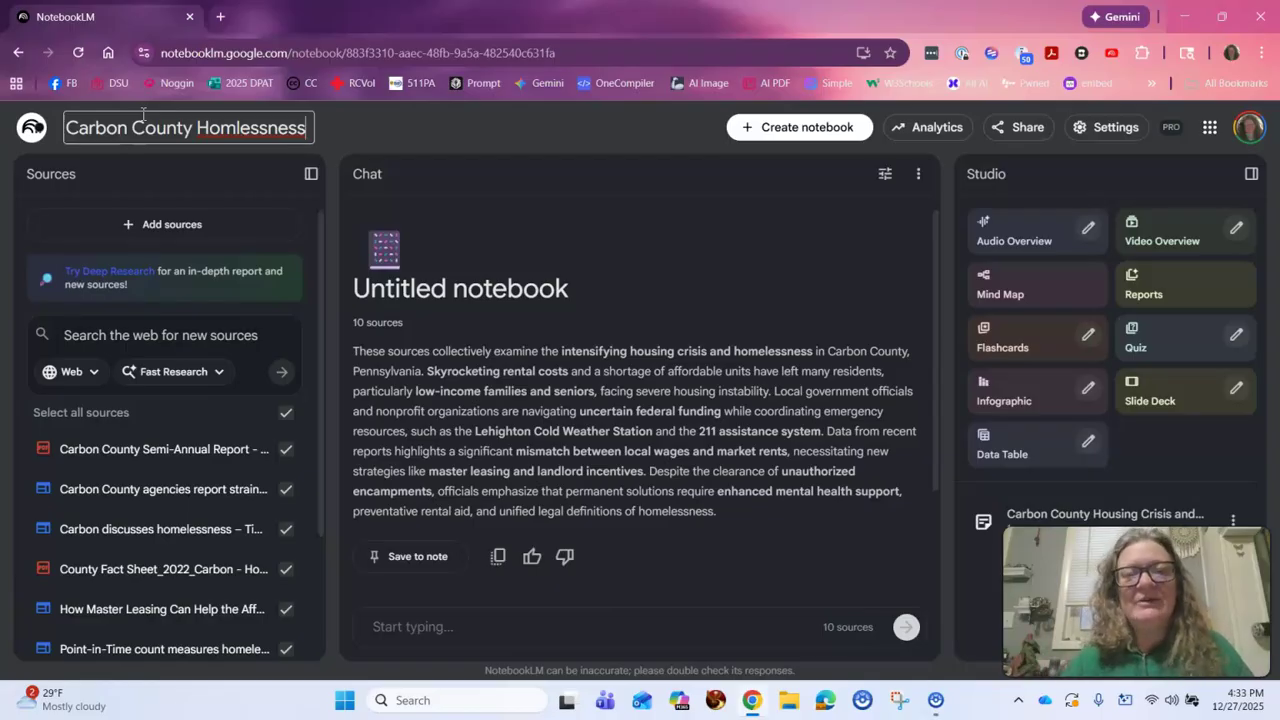
{"action": "scroll", "coordinate": [488, 488], "scroll_direction": "down", "scroll_amount": 3}
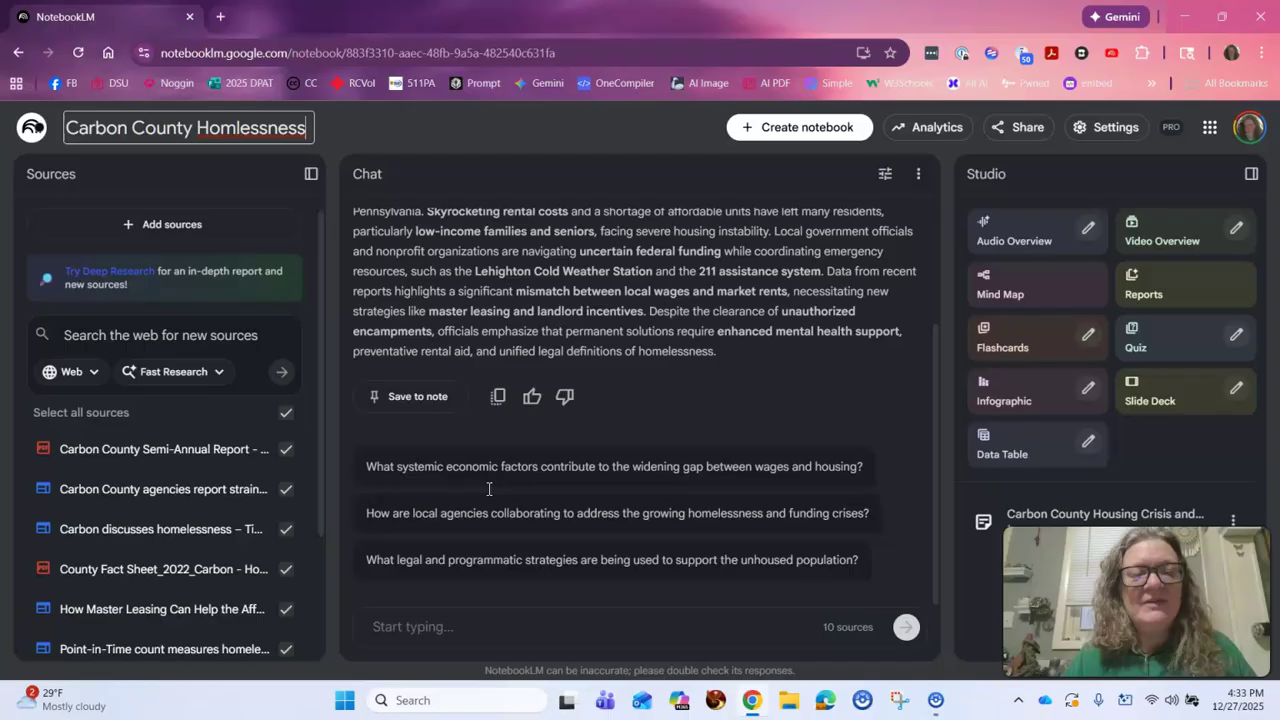
{"action": "scroll", "coordinate": [488, 488], "scroll_direction": "up", "scroll_amount": 3}
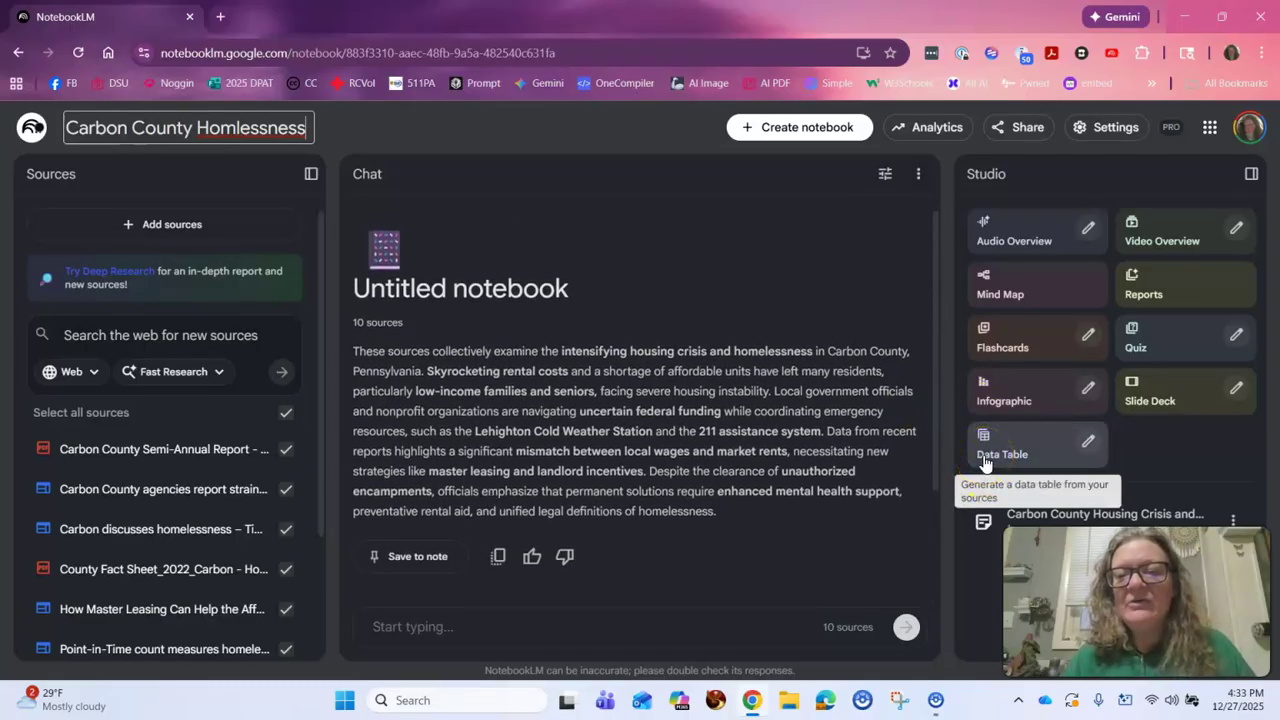
Step: Generate a Data Table from the sources and open its Customize Data Table settings
{"action": "left_click", "coordinate": [985, 460]}
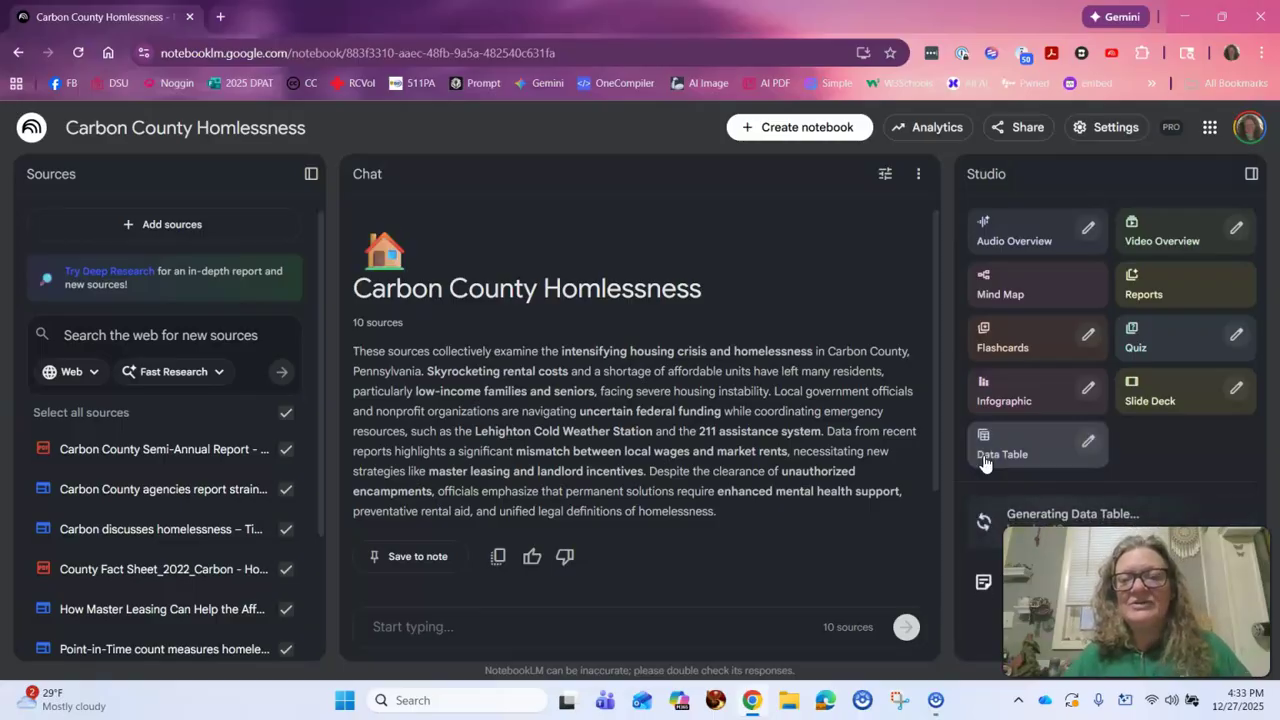
{"action": "left_click", "coordinate": [1087, 442]}
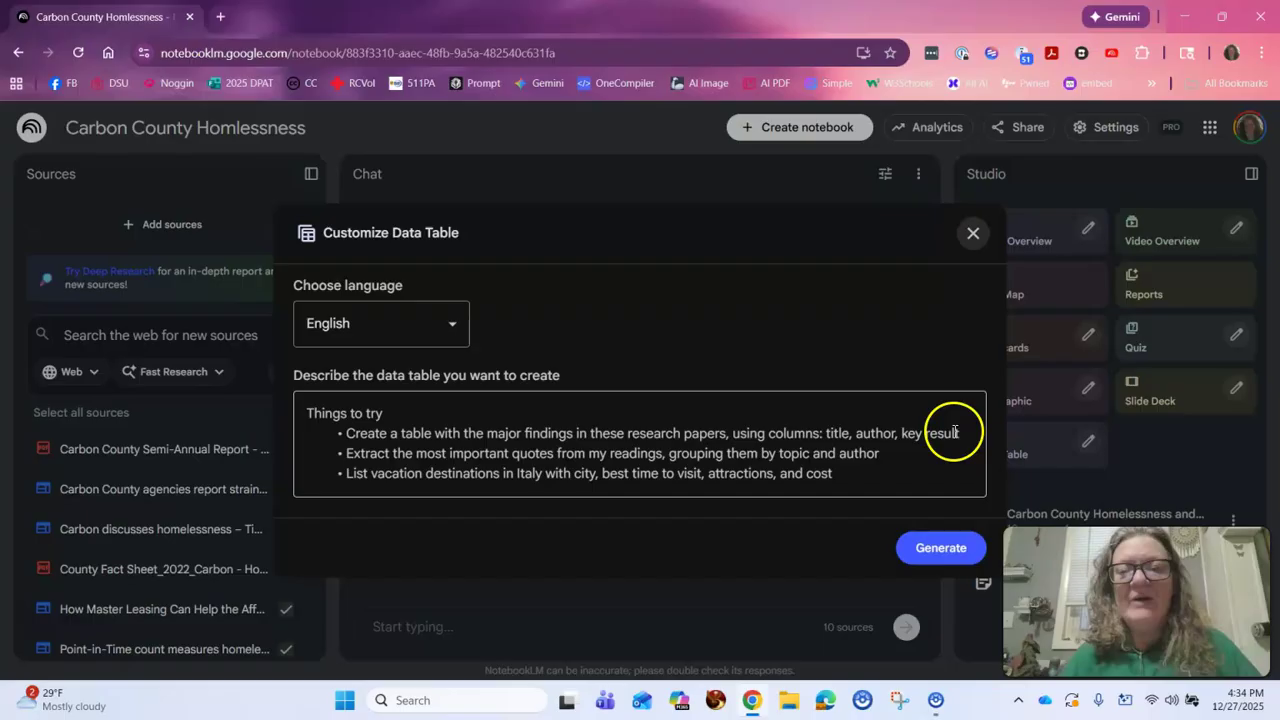
Step: Describe a findings table of agencies, efforts, impact, costs and payers, then generate it
{"action": "left_click", "coordinate": [396, 458]}
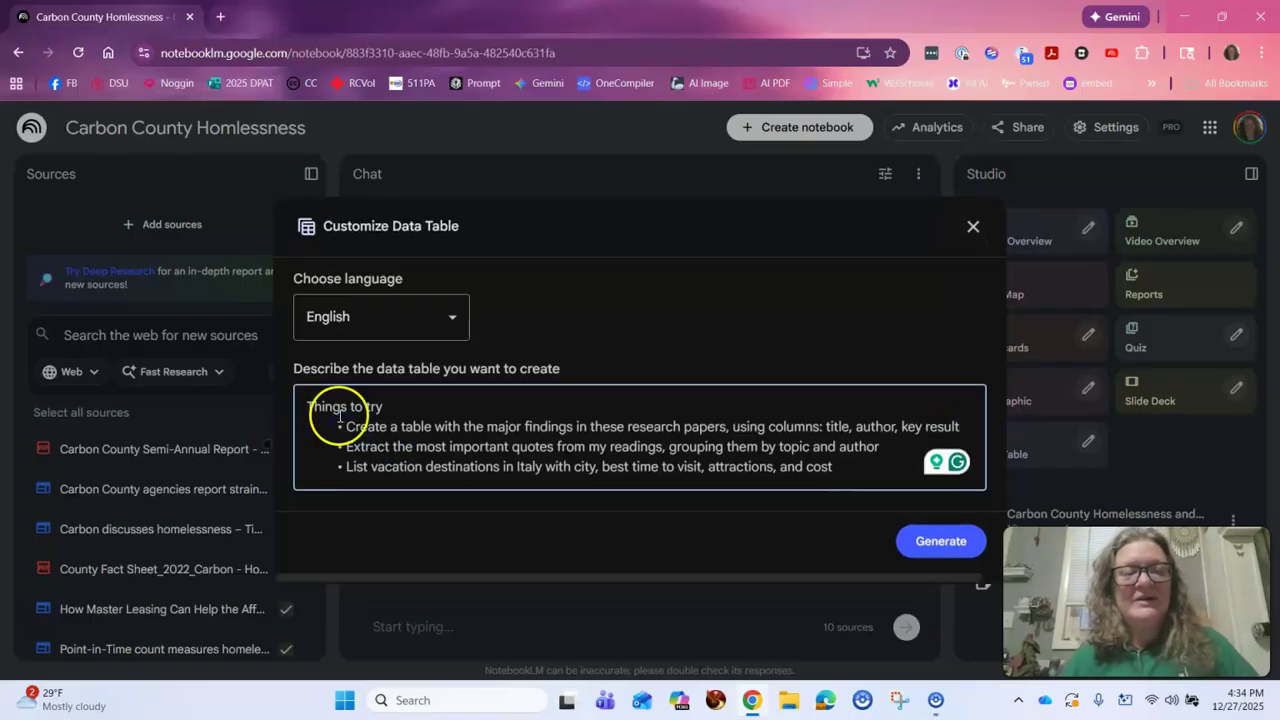
{"action": "type", "text": "Create a ta"}
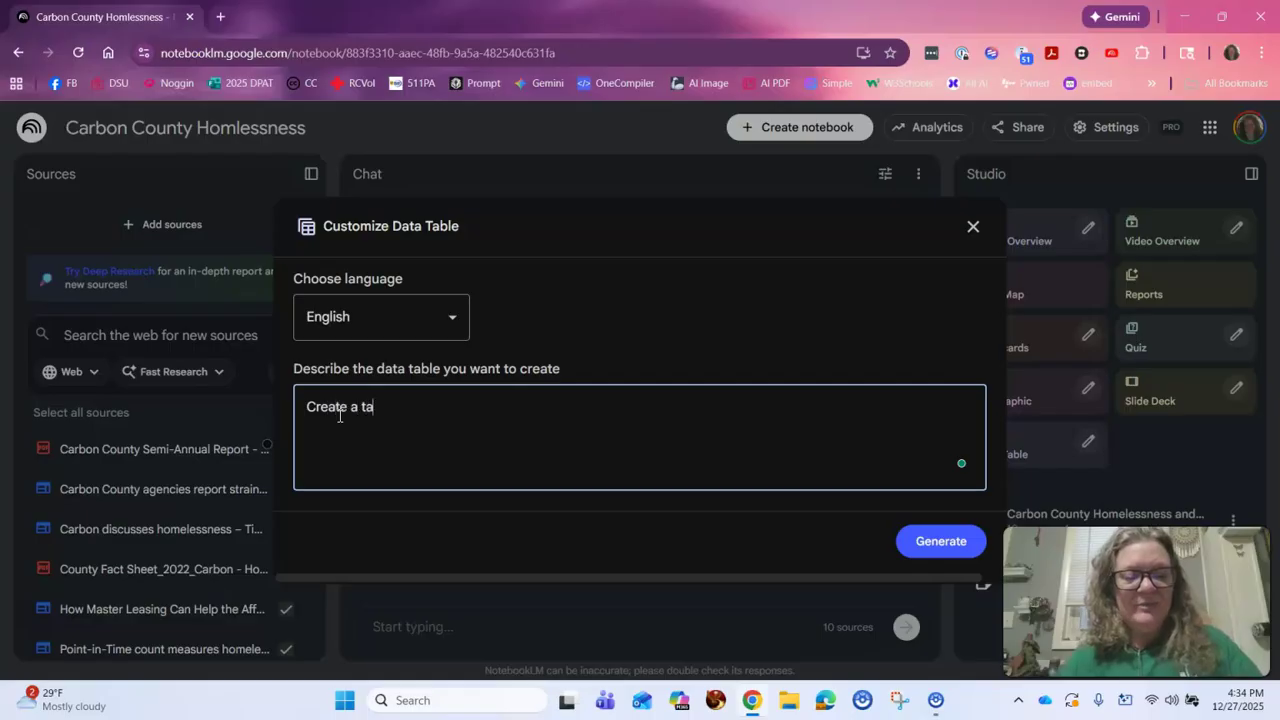
{"action": "type", "text": "ble with major"}
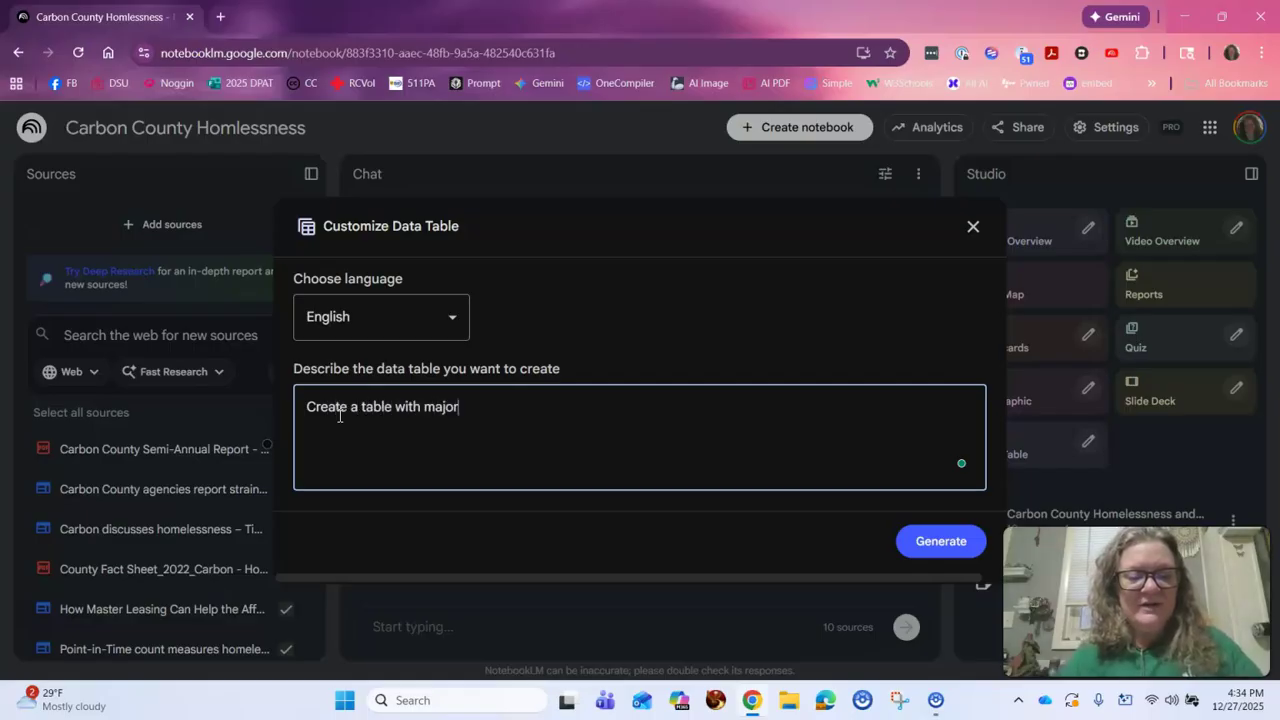
{"action": "type", "text": " findings"}
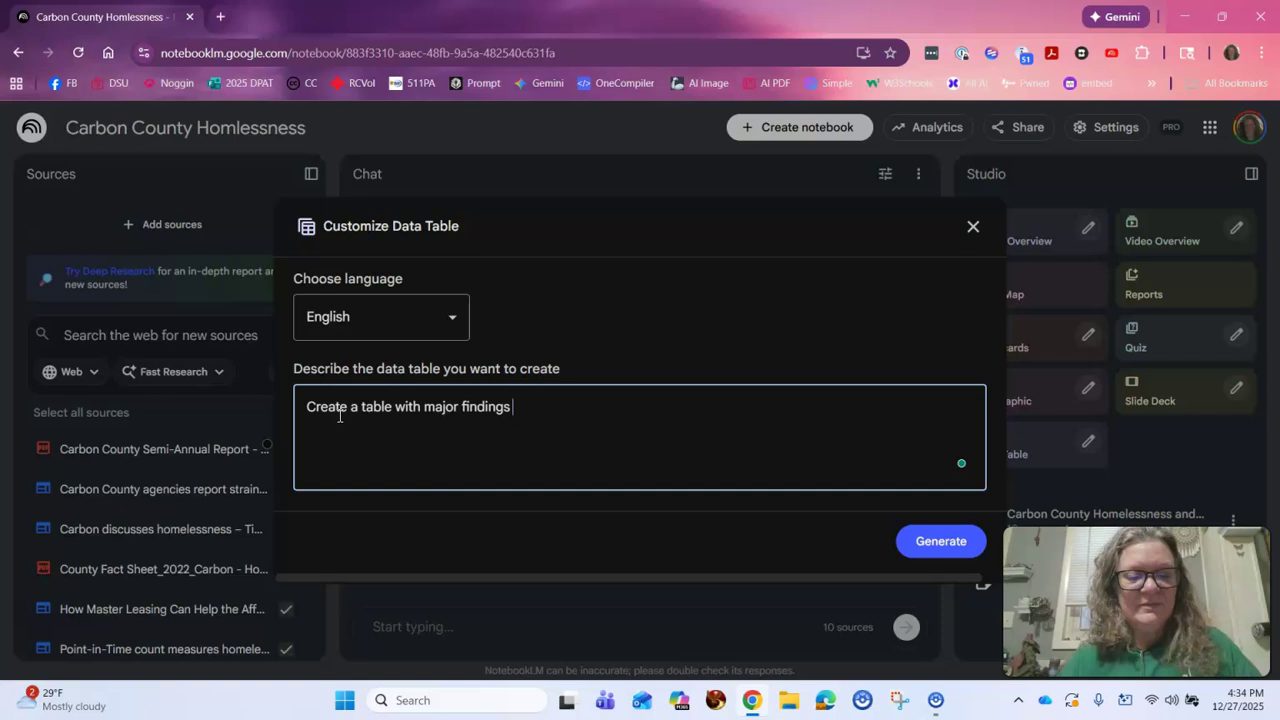
{"action": "type", "text": " listing the agen"}
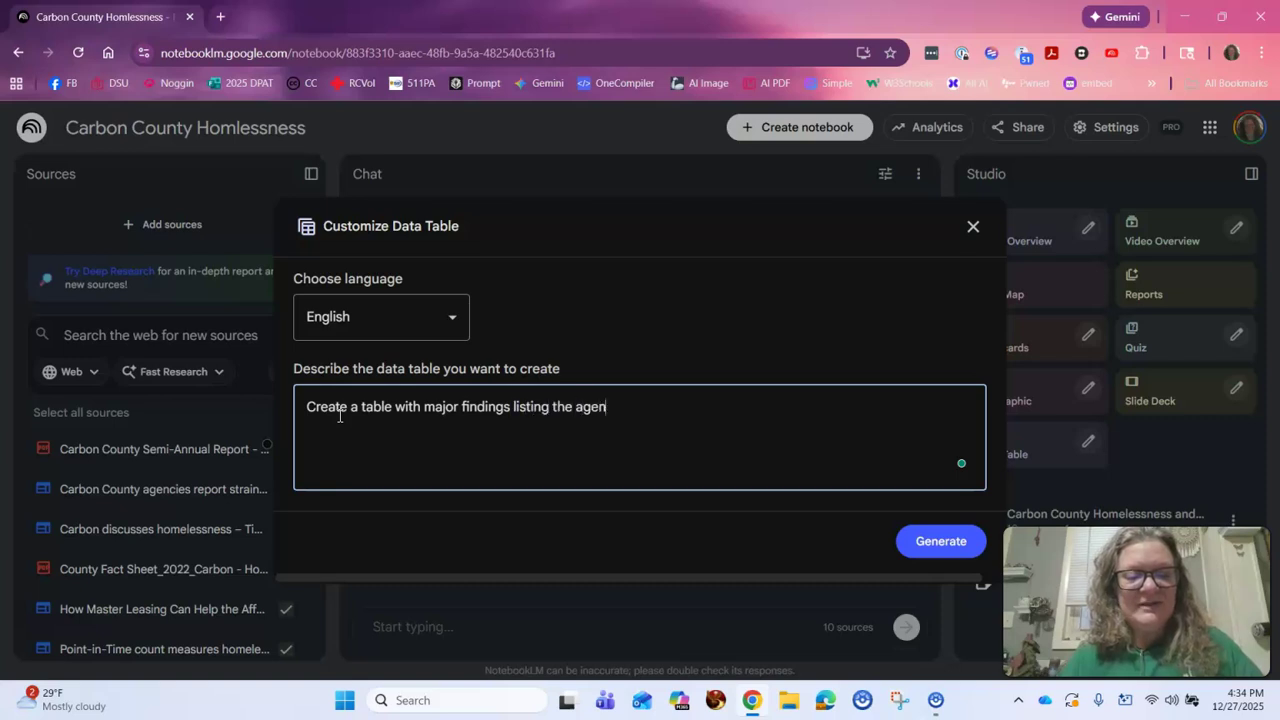
{"action": "type", "text": "cy that ass"}
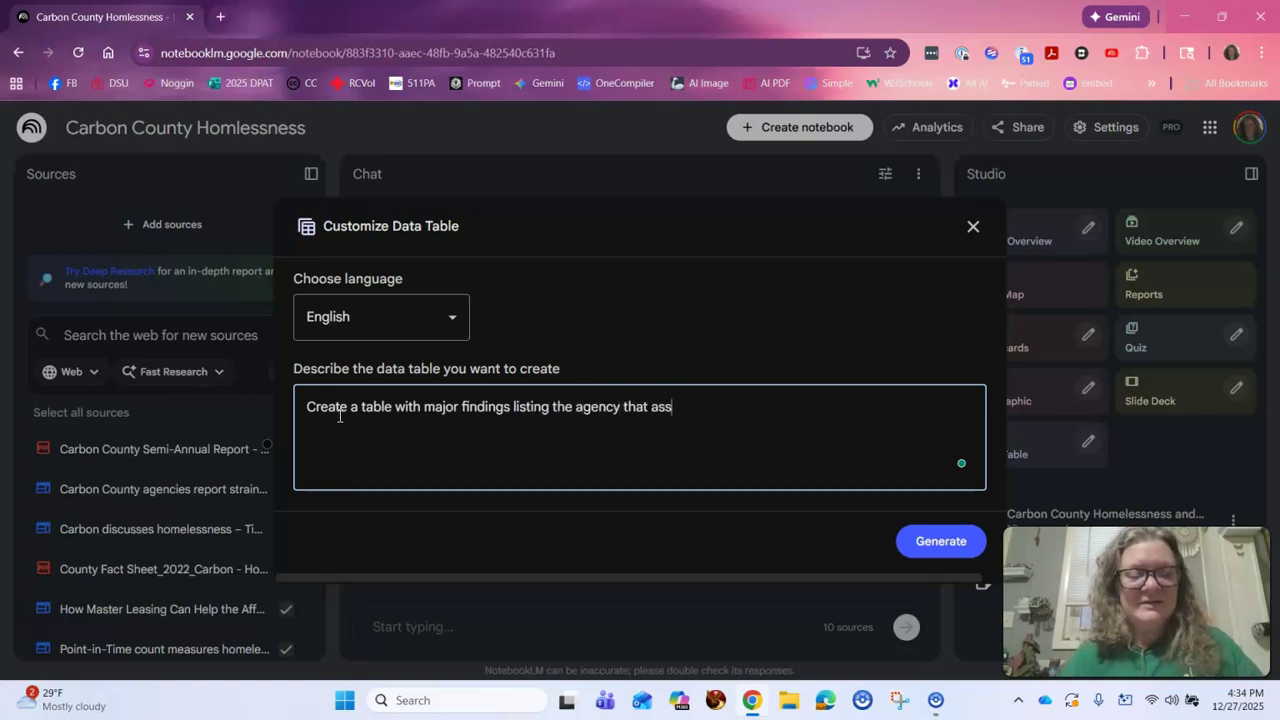
{"action": "type", "text": "isted, what e"}
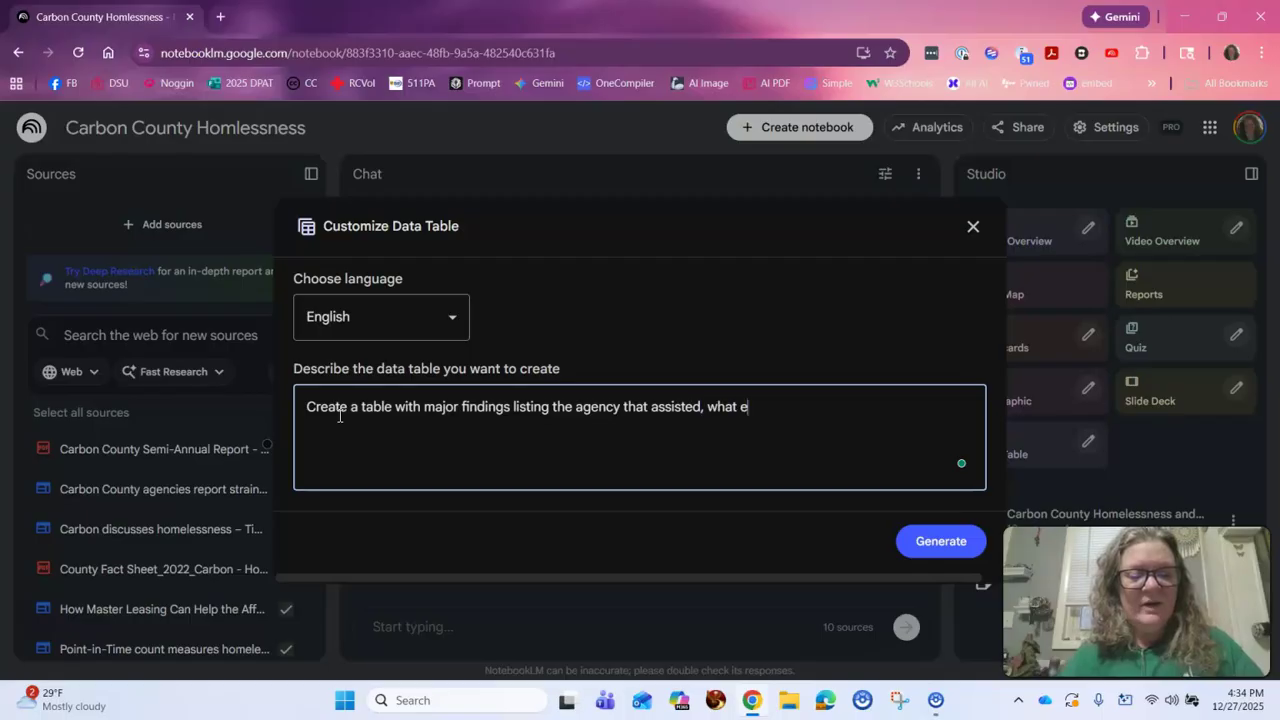
{"action": "type", "text": "fforts were"}
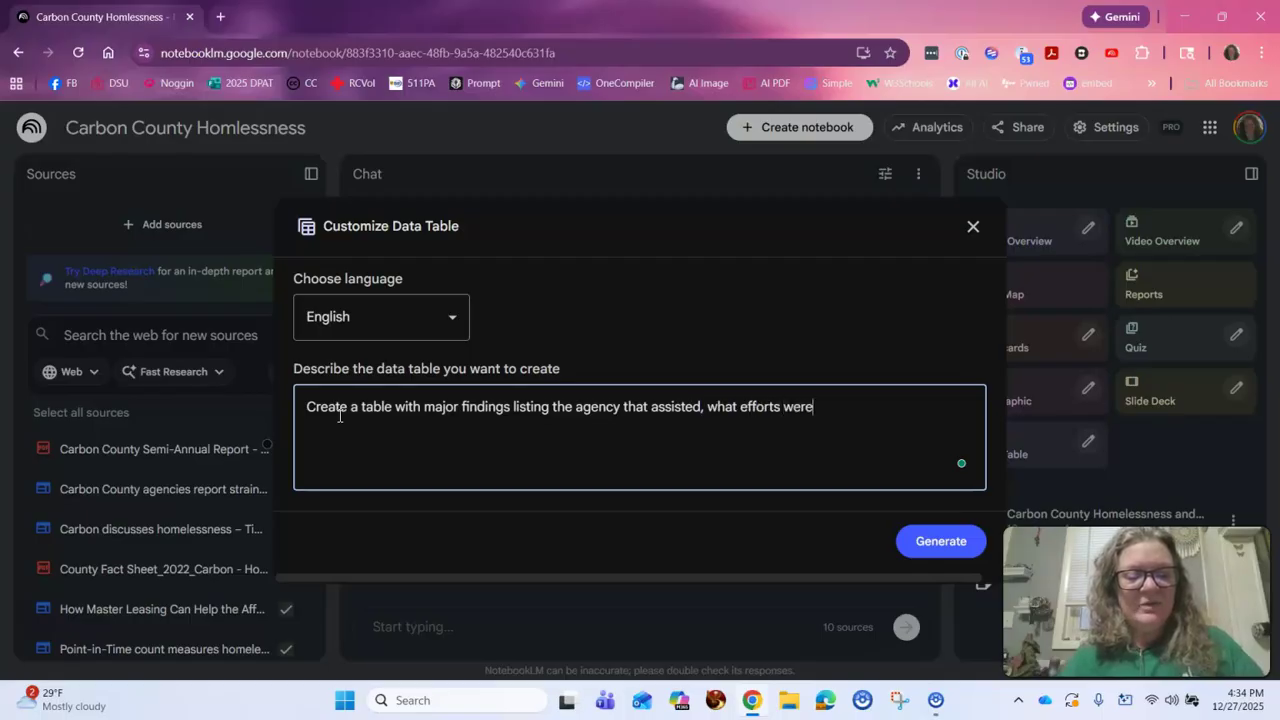
{"action": "type", "text": " done, the i"}
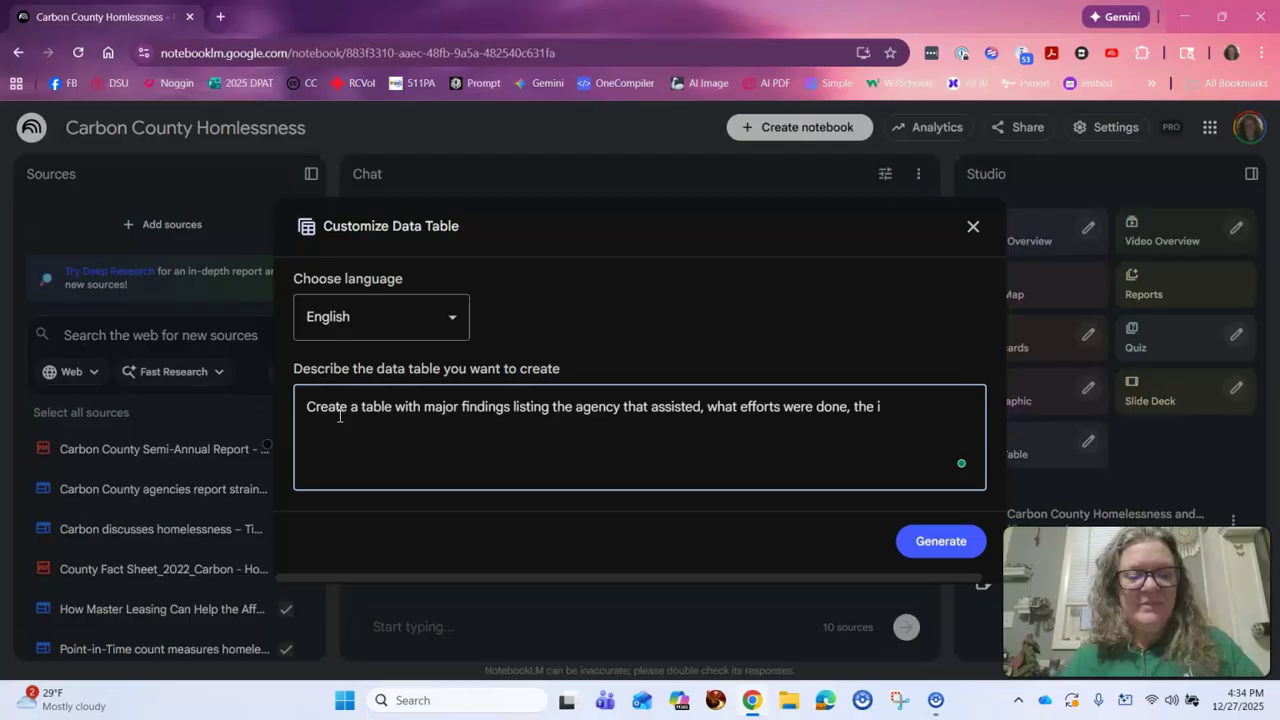
{"action": "type", "text": "mpacr "}
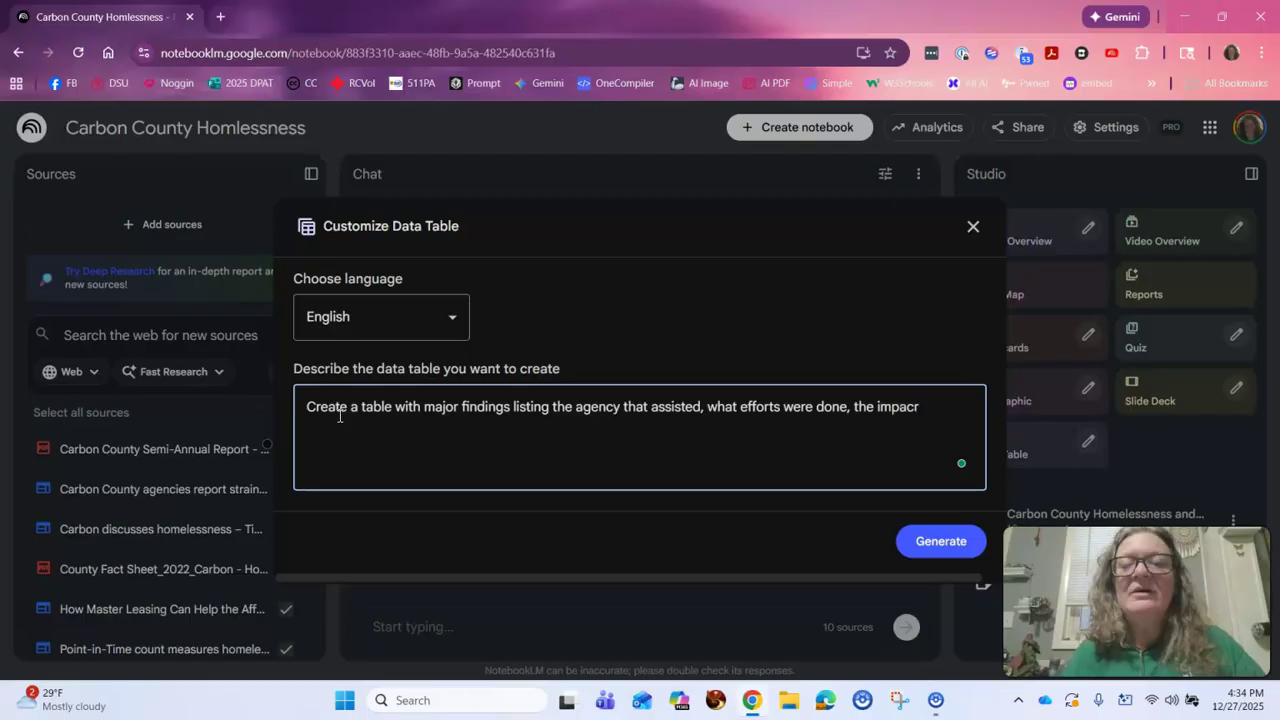
{"action": "key", "text": "BackSpace"}
{"action": "key", "text": "BackSpace"}
{"action": "type", "text": "t of the"}
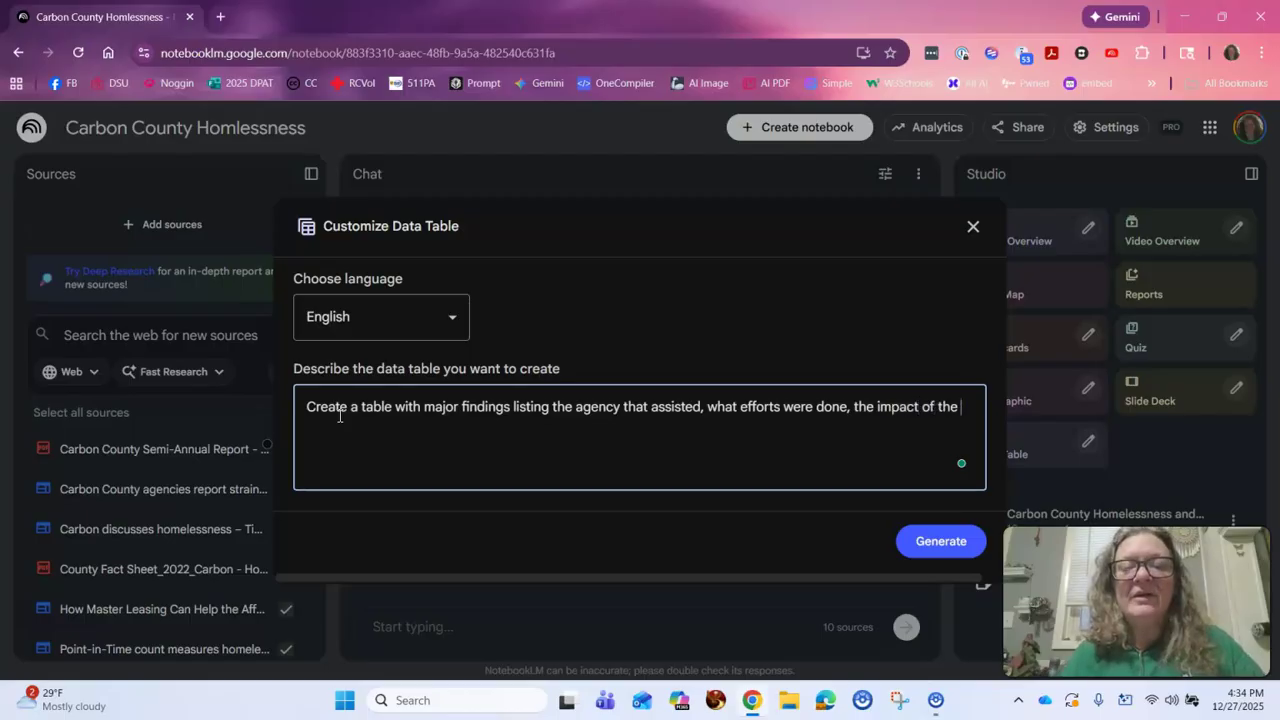
{"action": "type", "text": " efforts and any cos"}
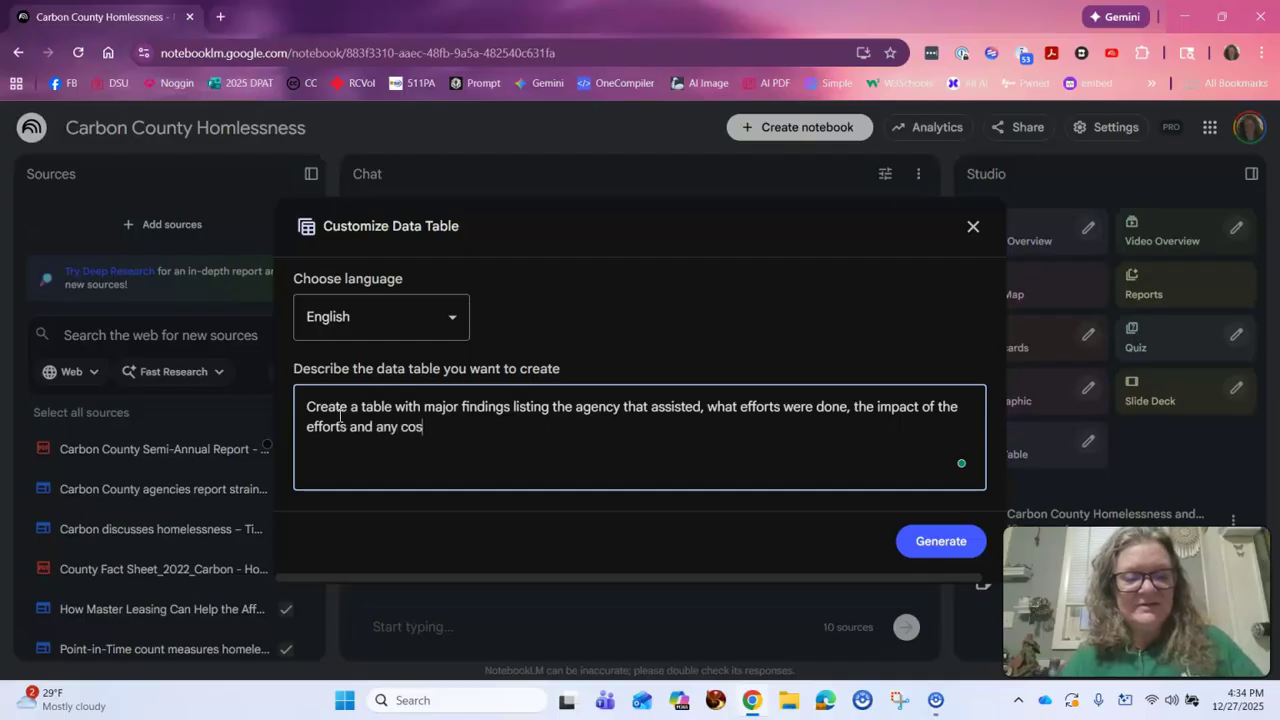
{"action": "type", "text": "te wi"}
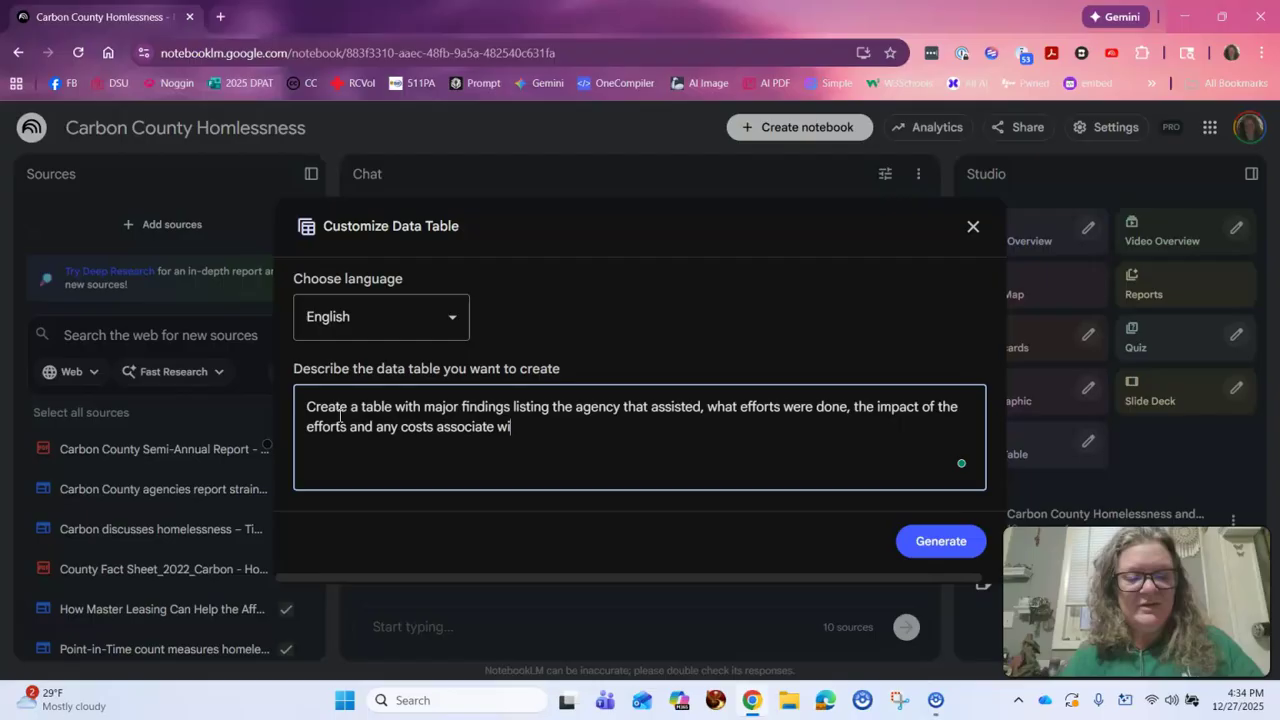
{"action": "type", "text": "th the effrots and who paid the costs"}
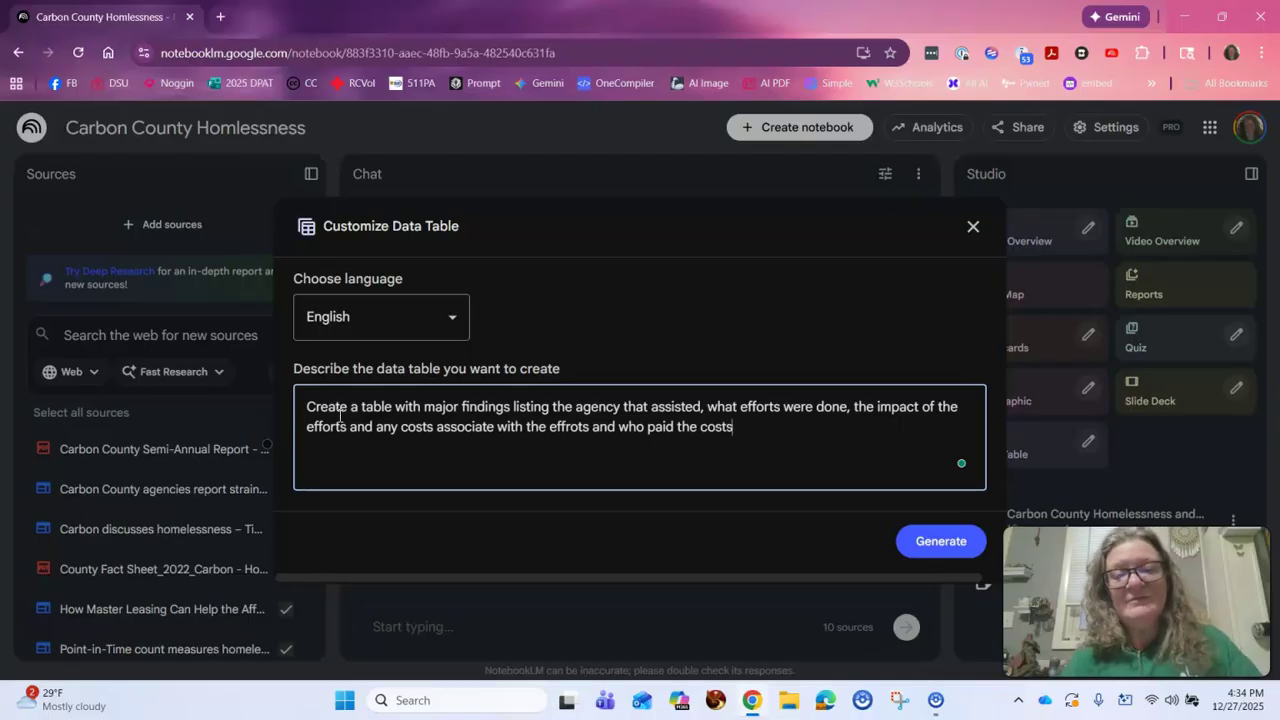
{"action": "left_click", "coordinate": [925, 536]}
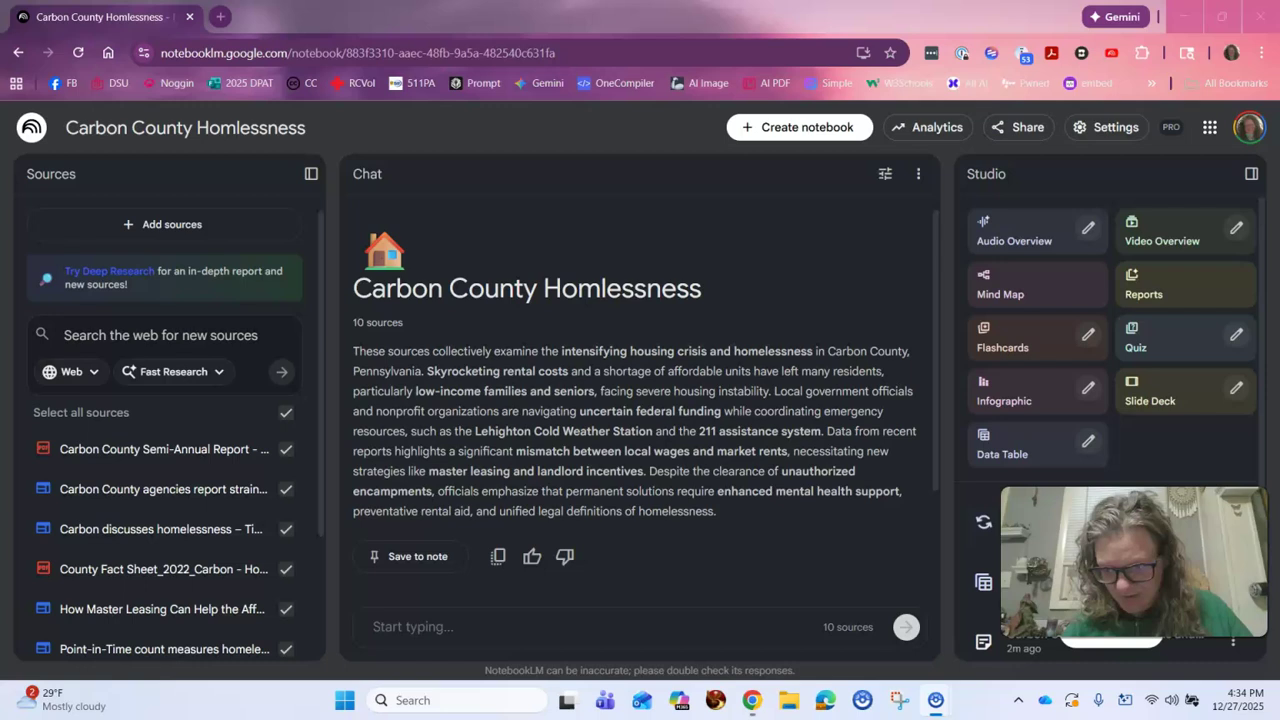
Step: Open the Carbon County Homelessness and Housing data table and review its rows and columns
{"action": "scroll", "coordinate": [1117, 563], "scroll_direction": "down", "scroll_amount": 1}
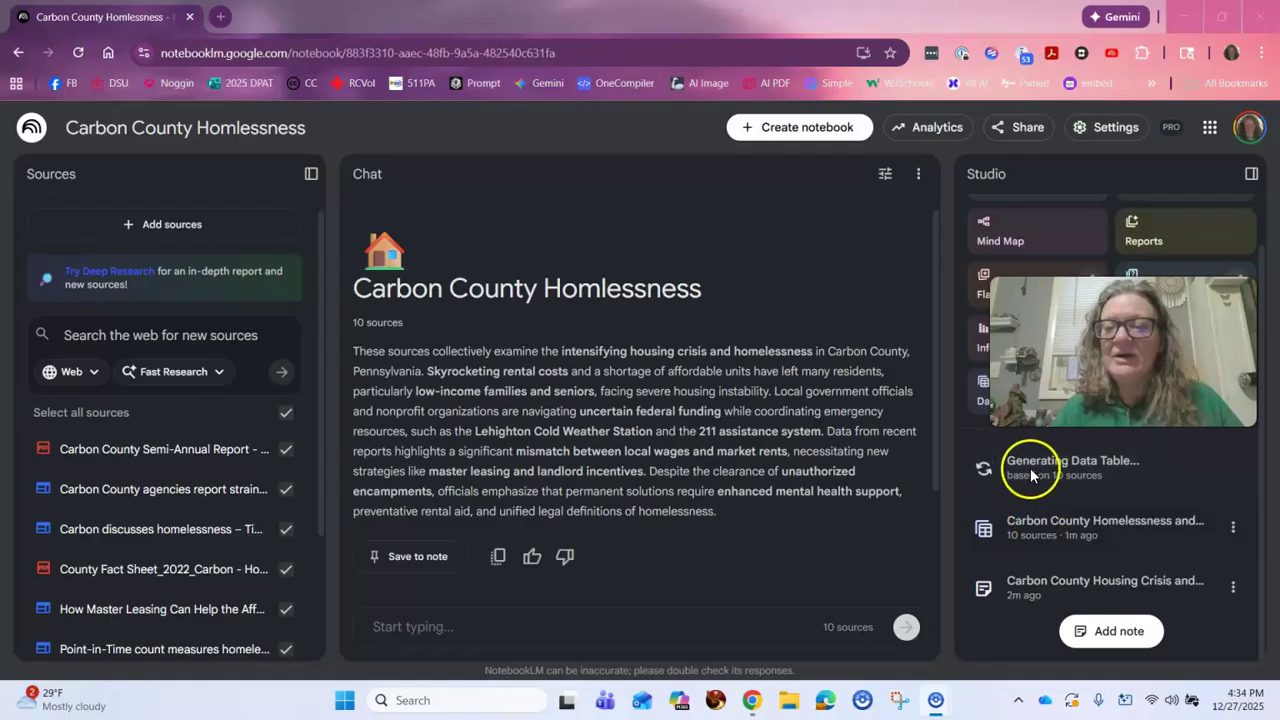
{"action": "left_click", "coordinate": [1027, 535]}
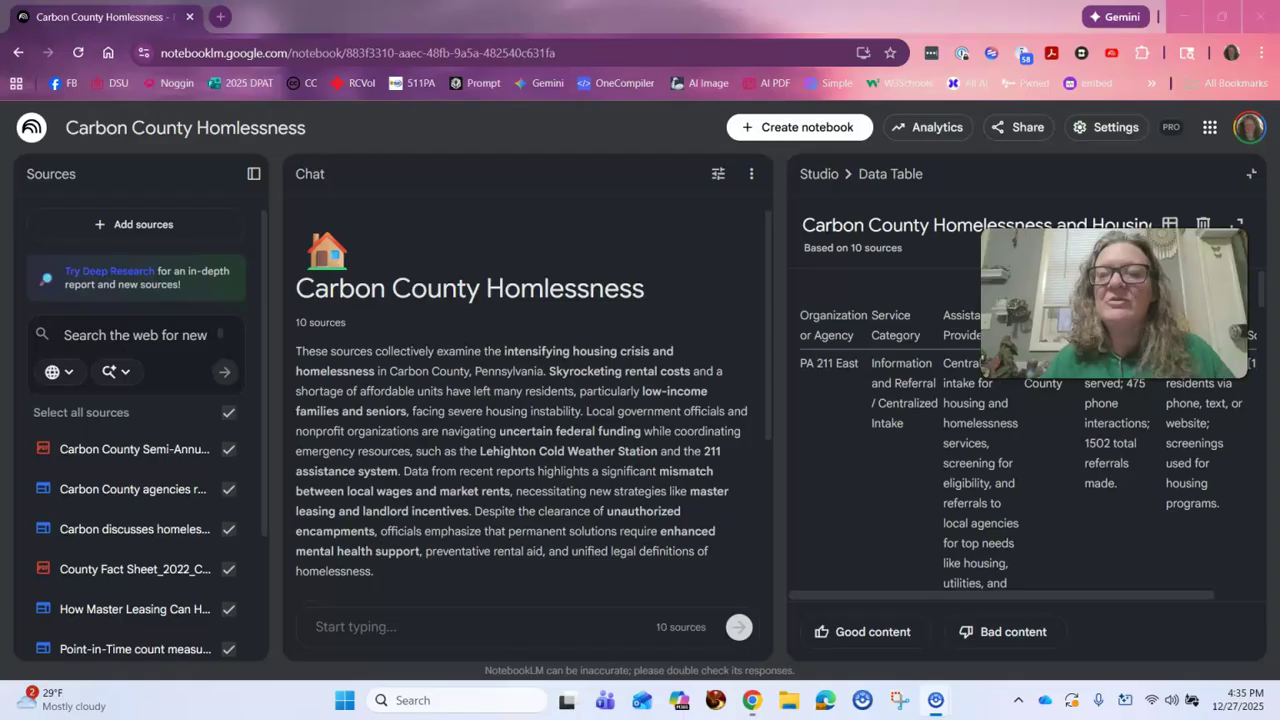
{"action": "scroll", "coordinate": [894, 402], "scroll_direction": "down", "scroll_amount": 1}
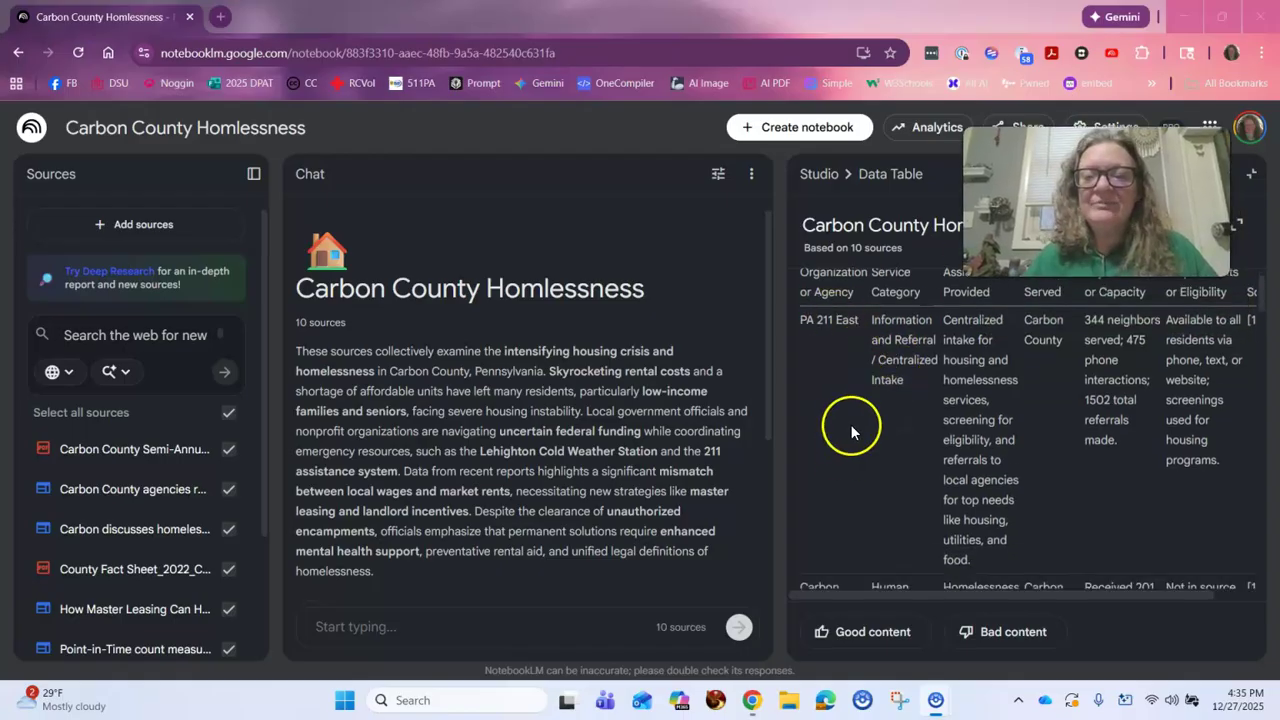
{"action": "scroll", "coordinate": [940, 440], "scroll_direction": "down", "scroll_amount": 3}
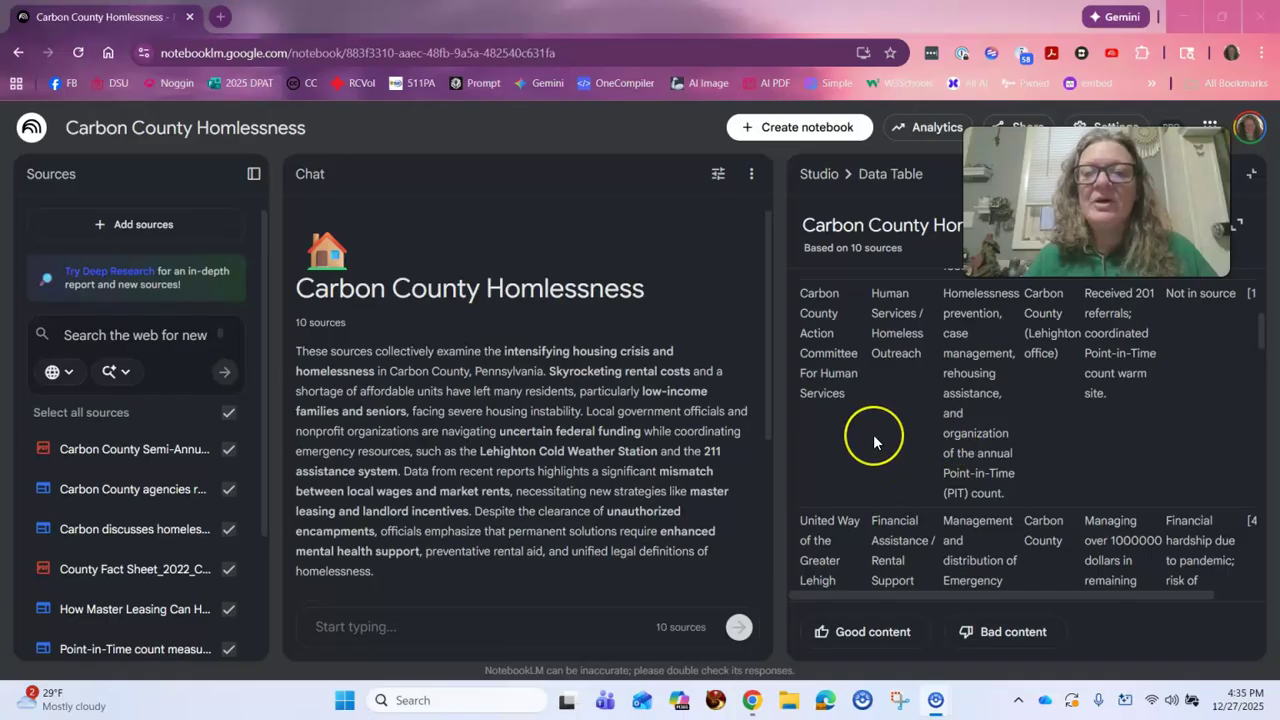
{"action": "scroll", "coordinate": [873, 434], "scroll_direction": "down", "scroll_amount": 1}
{"action": "scroll", "coordinate": [873, 434], "scroll_direction": "up", "scroll_amount": 3}
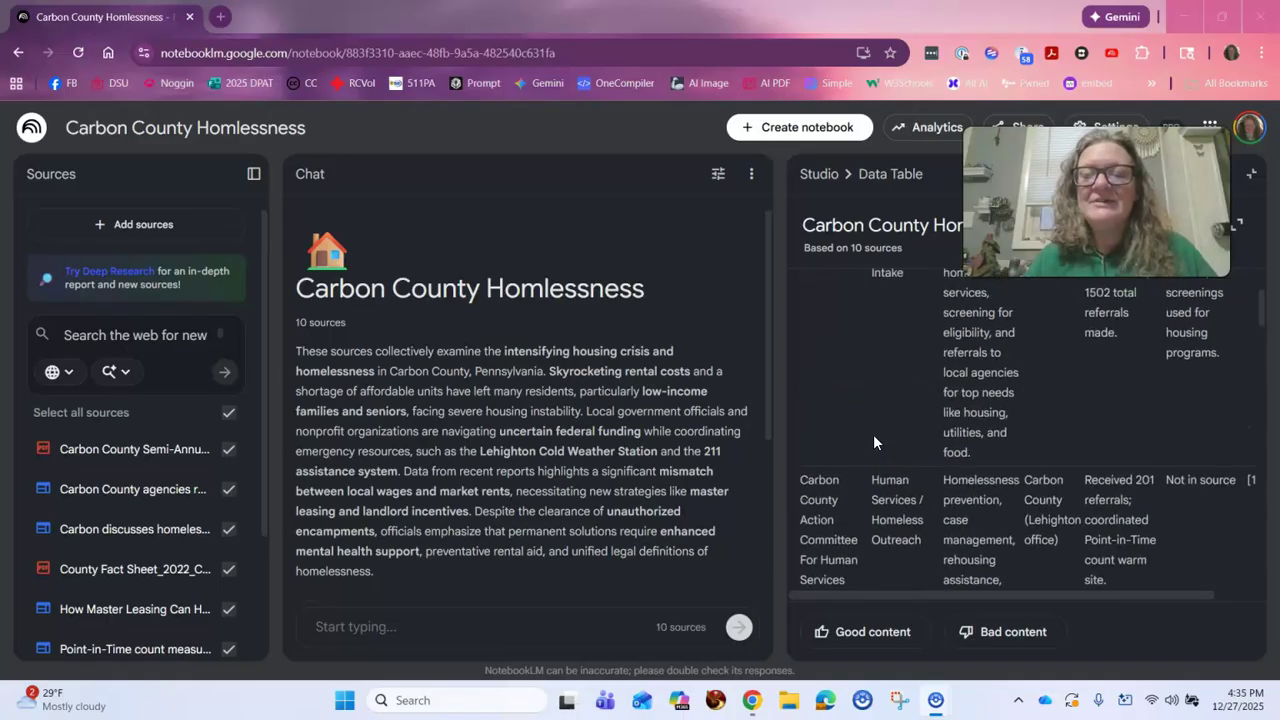
{"action": "scroll", "coordinate": [873, 434], "scroll_direction": "up", "scroll_amount": 2}
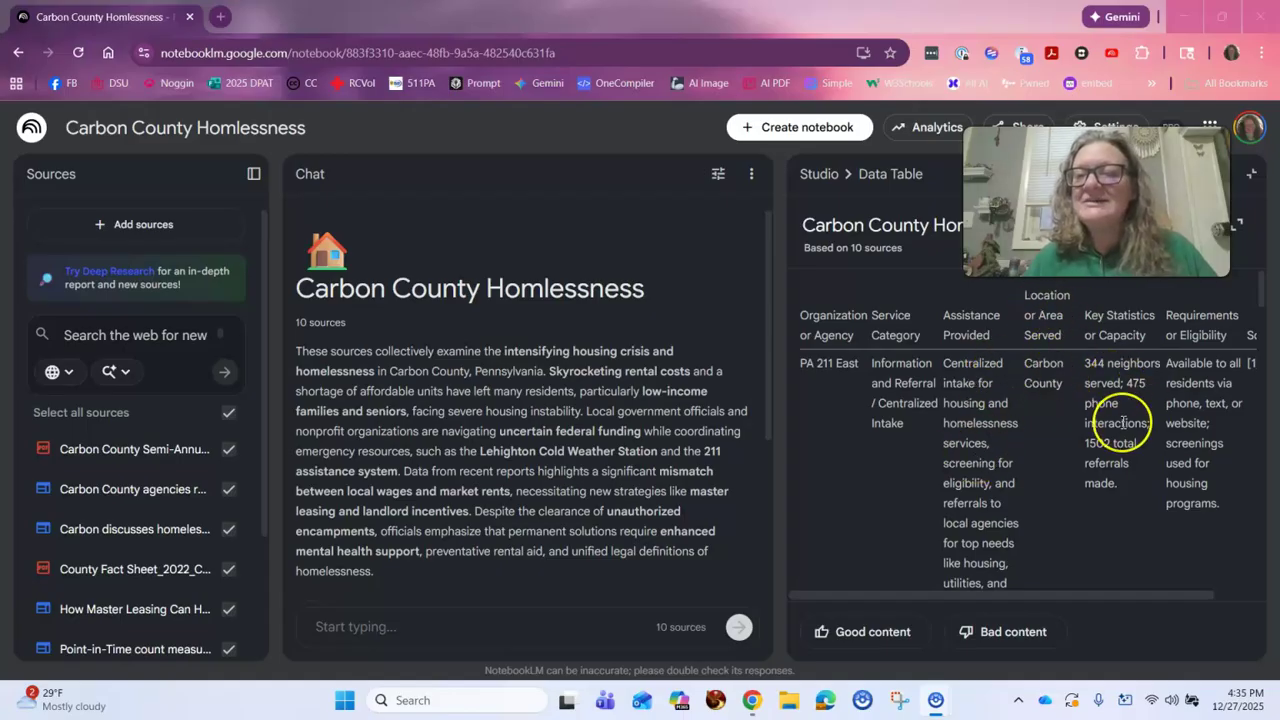
{"action": "scroll", "coordinate": [1123, 423], "scroll_direction": "right", "scroll_amount": 1}
{"action": "scroll", "coordinate": [1110, 430], "scroll_direction": "right", "scroll_amount": 2}
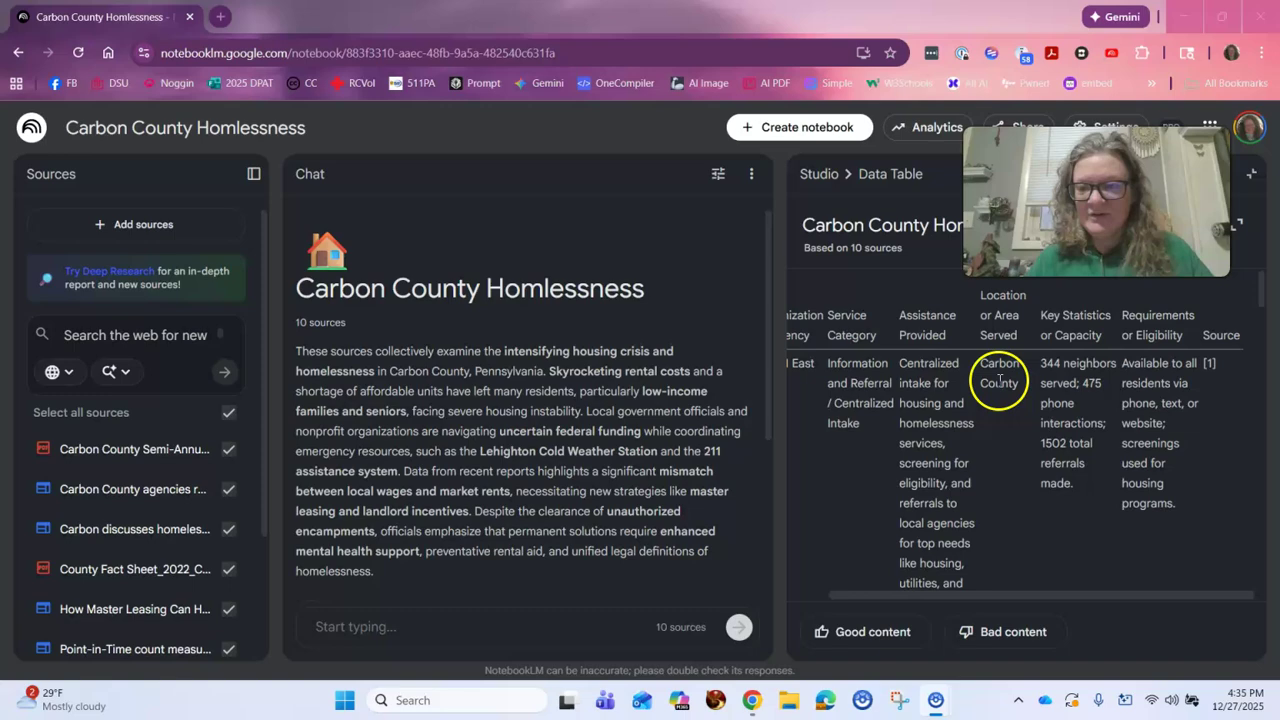
{"action": "scroll", "coordinate": [1143, 470], "scroll_direction": "down", "scroll_amount": 10}
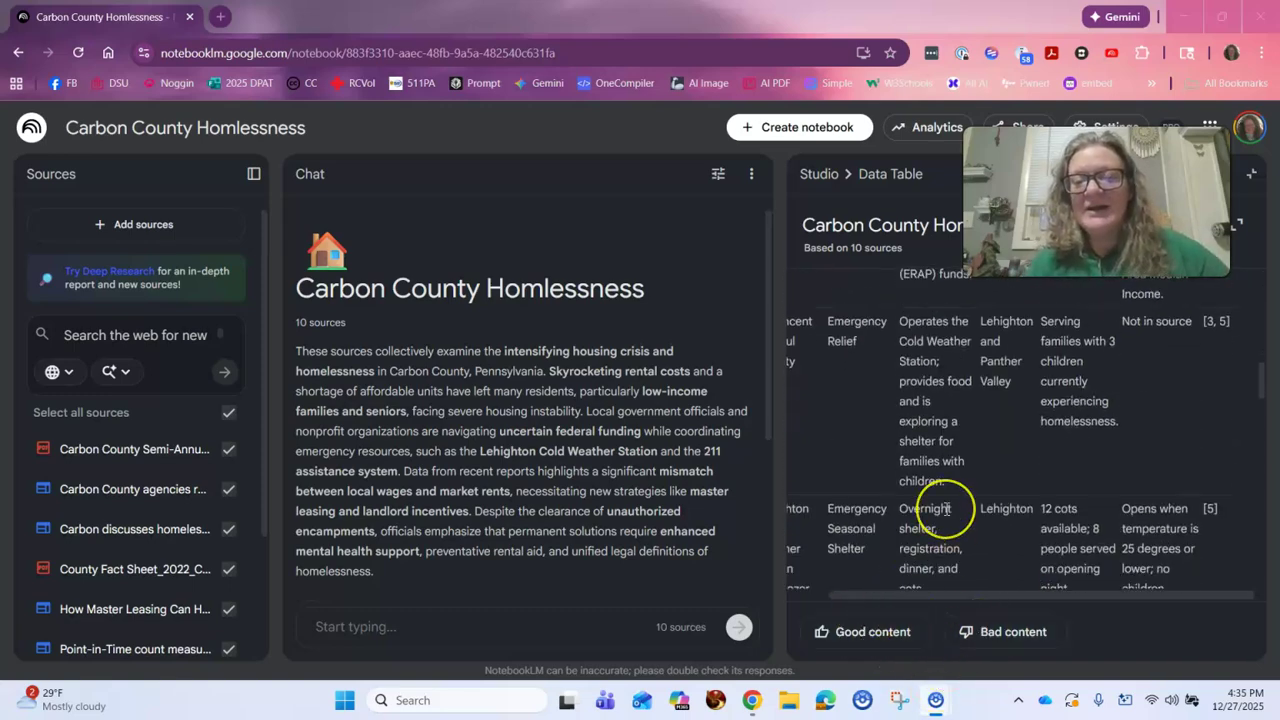
{"action": "scroll", "coordinate": [943, 510], "scroll_direction": "up", "scroll_amount": 10}
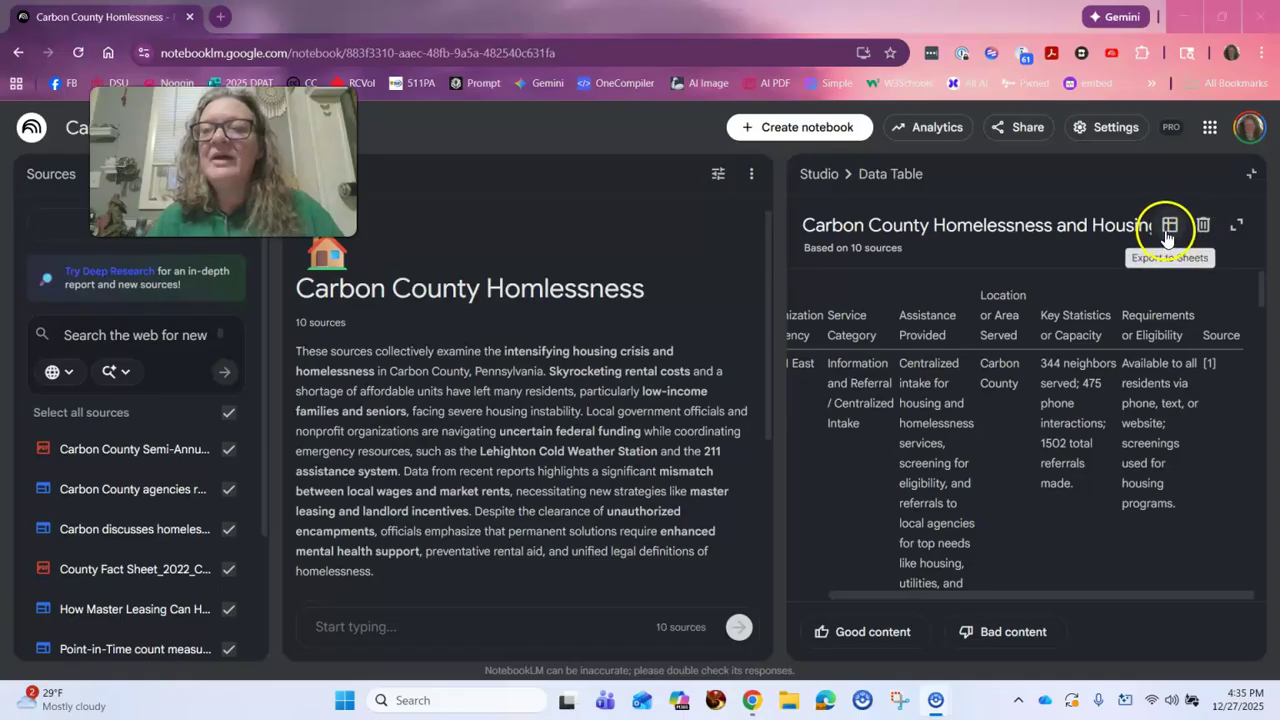
Step: Export that table to Google Sheets and return to the NotebookLM tab
{"action": "left_click", "coordinate": [1168, 228]}
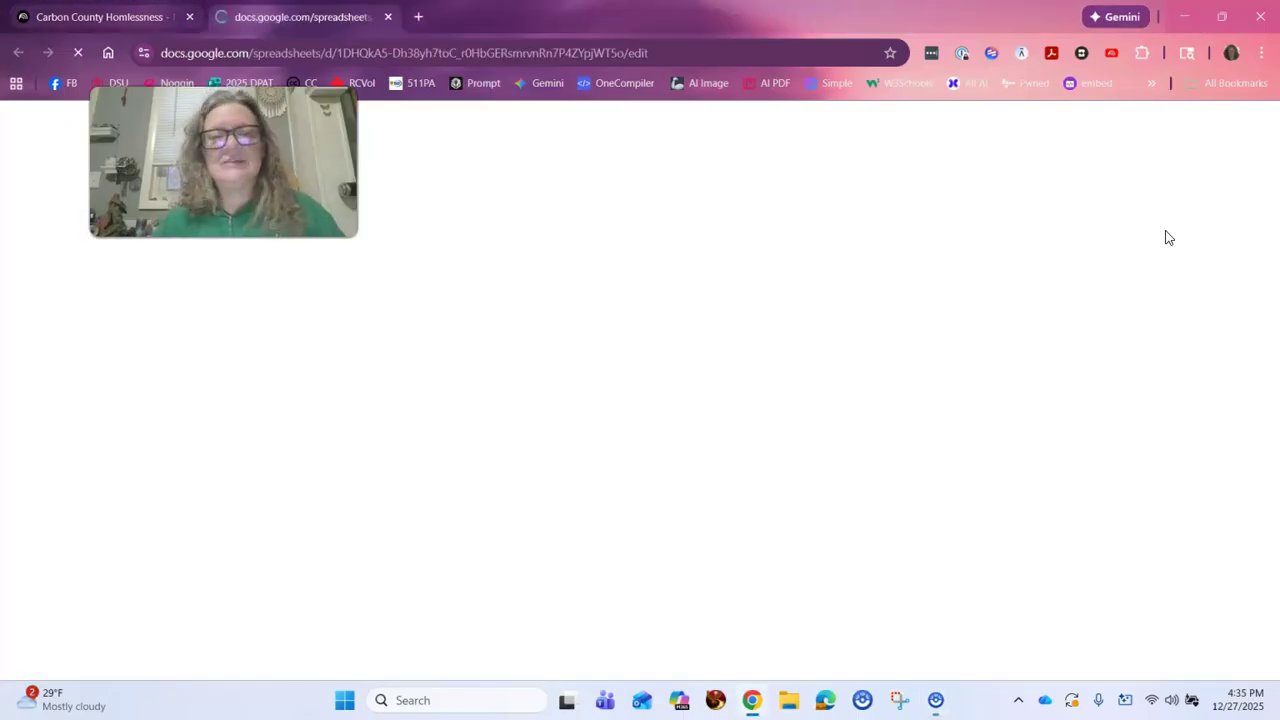
{"action": "left_click", "coordinate": [1128, 186]}
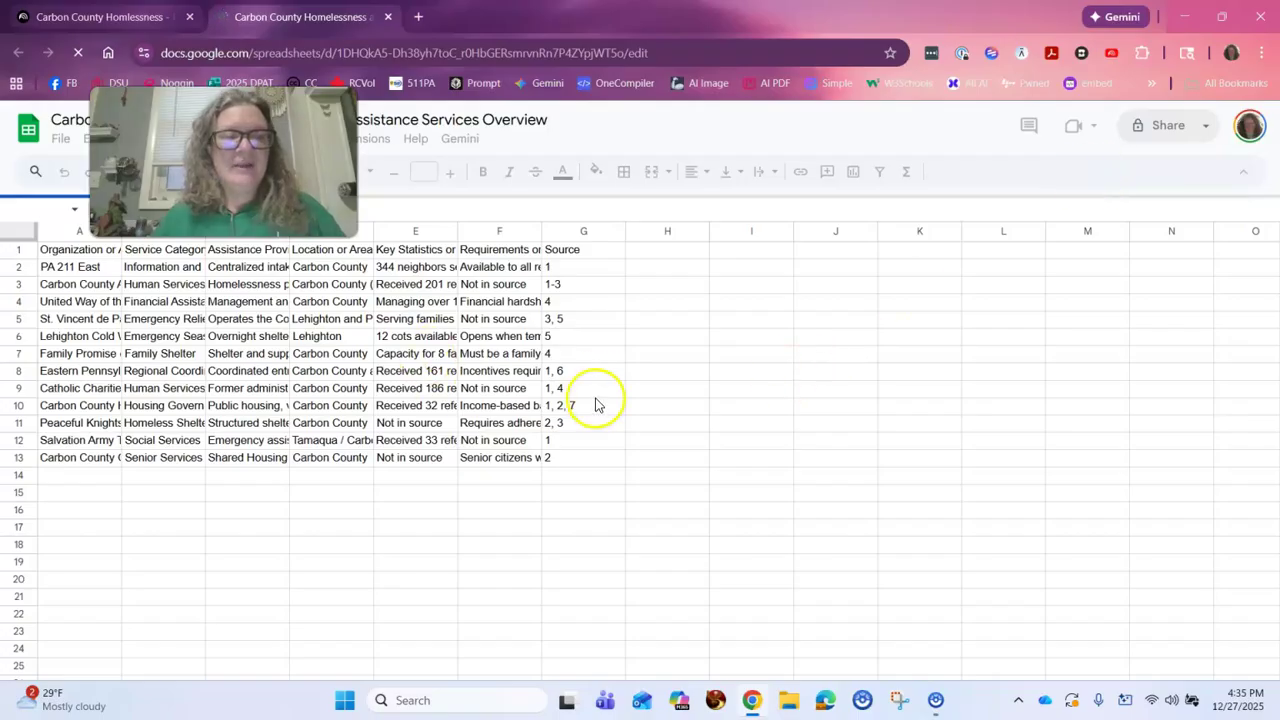
{"action": "left_click", "coordinate": [155, 20]}
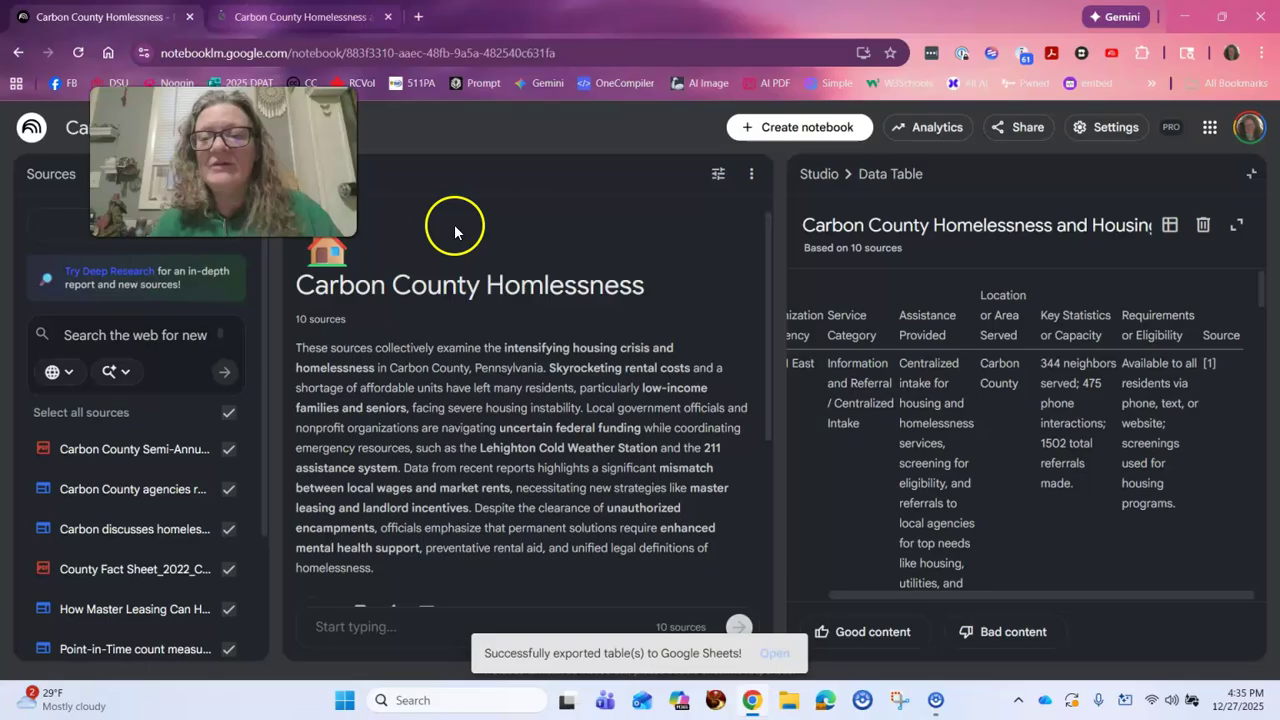
Step: Open the new Carbon County Agency Efforts table and review its contents
{"action": "left_click", "coordinate": [1244, 182]}
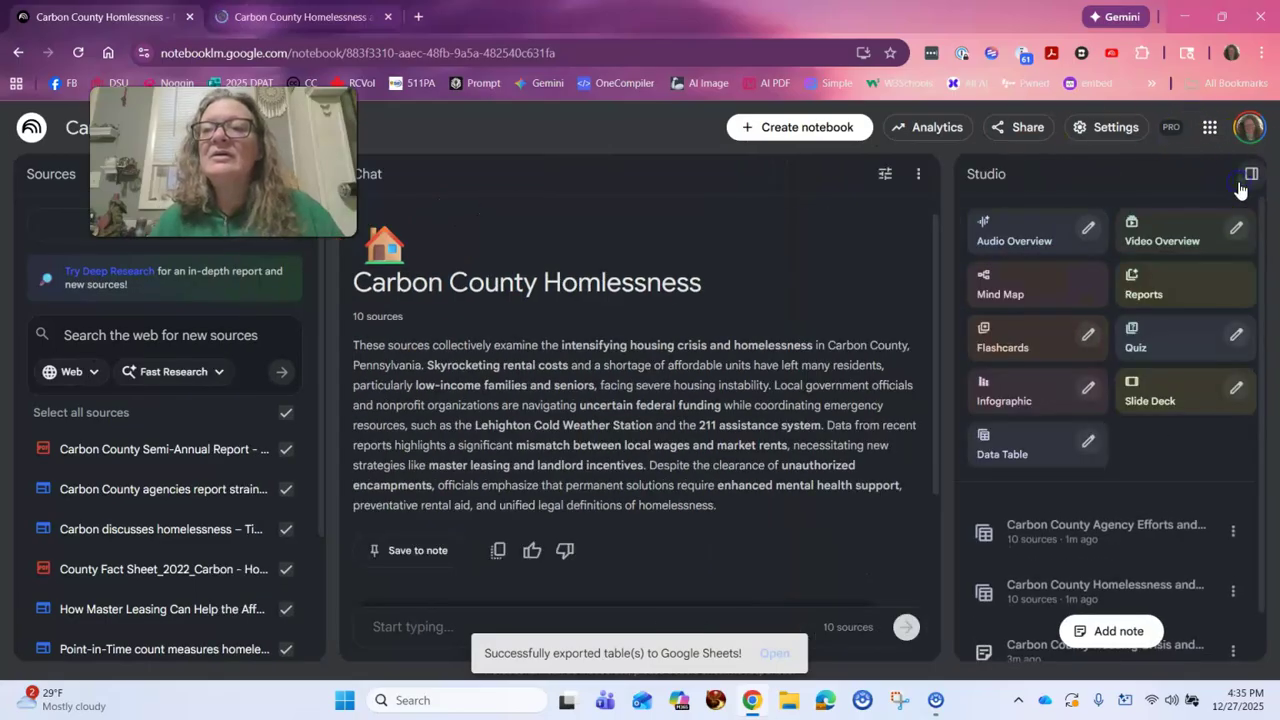
{"action": "scroll", "coordinate": [1091, 406], "scroll_direction": "down", "scroll_amount": 1}
{"action": "left_click", "coordinate": [1046, 475]}
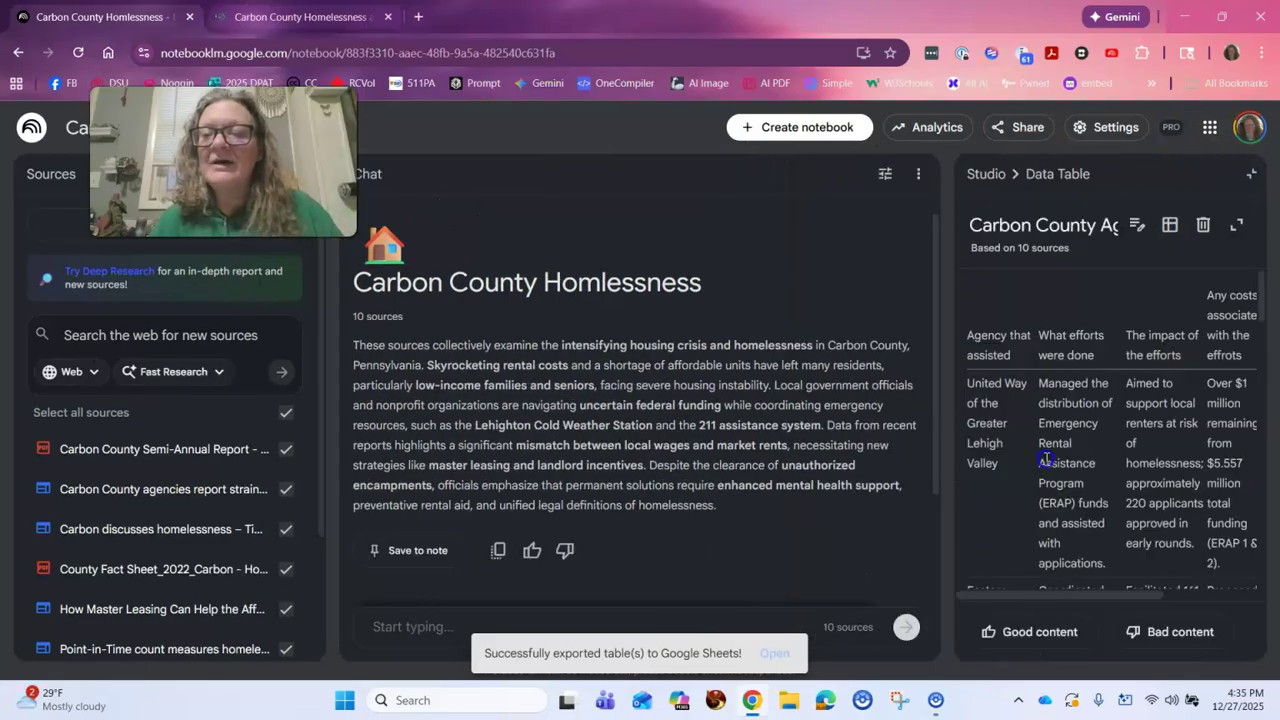
{"action": "scroll", "coordinate": [990, 475], "scroll_direction": "down", "scroll_amount": 1}
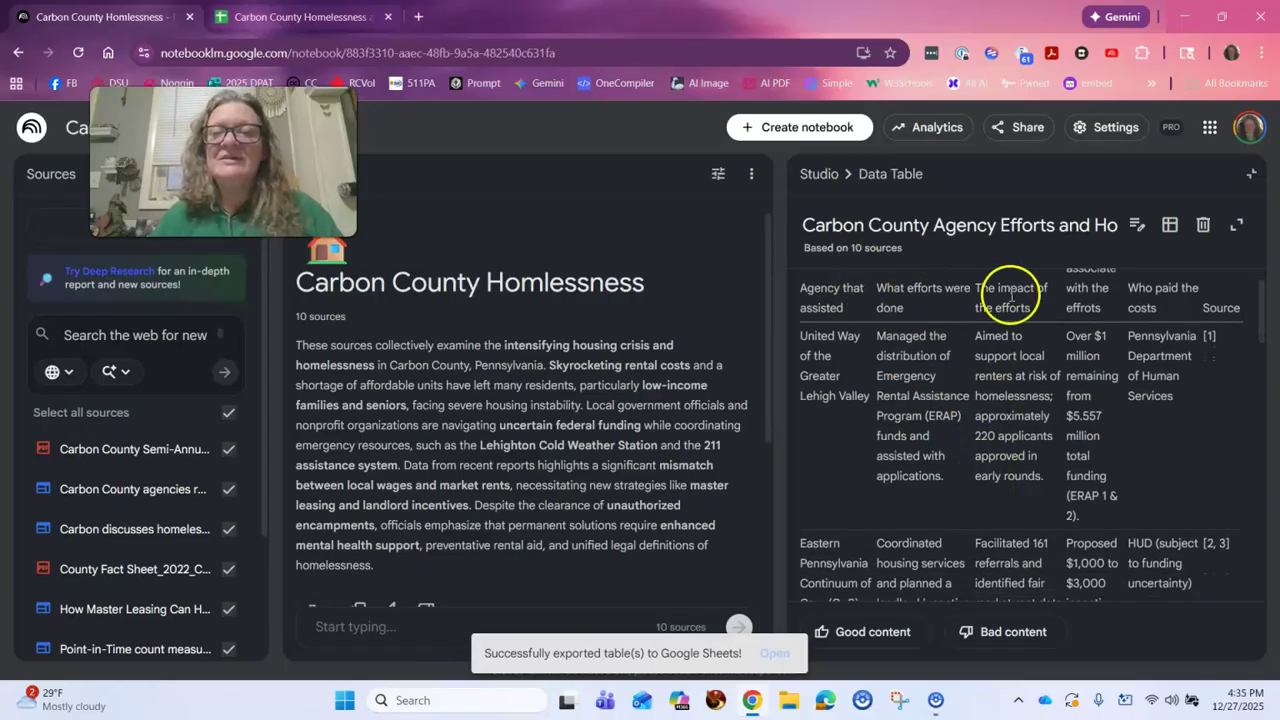
{"action": "scroll", "coordinate": [1108, 337], "scroll_direction": "up", "scroll_amount": 1}
{"action": "scroll", "coordinate": [1108, 337], "scroll_direction": "down", "scroll_amount": 6}
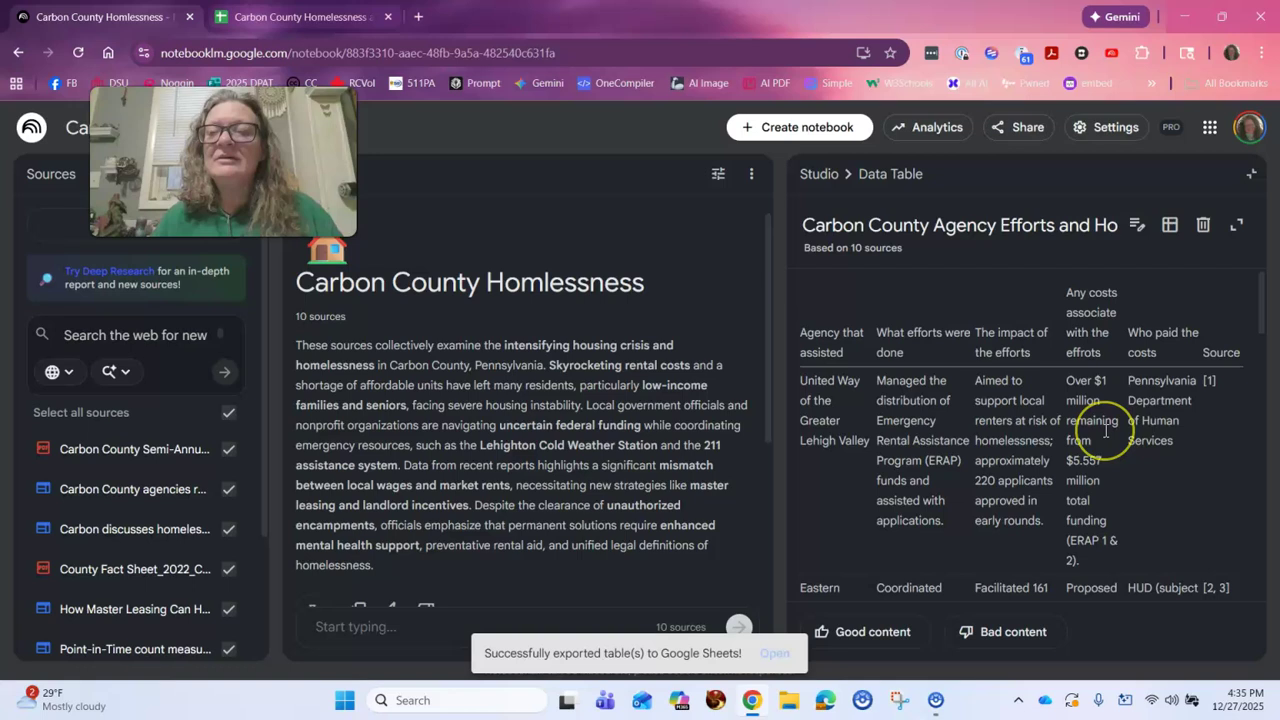
{"action": "scroll", "coordinate": [1105, 430], "scroll_direction": "down", "scroll_amount": 1}
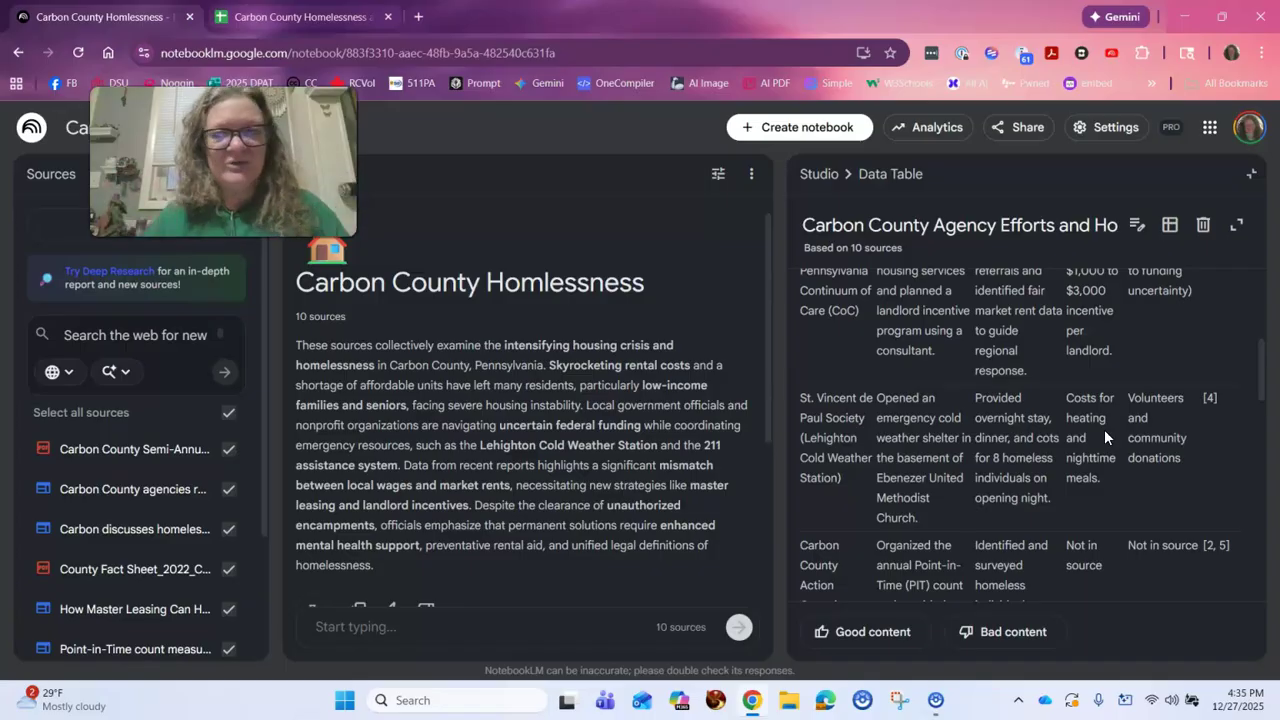
{"action": "scroll", "coordinate": [1105, 436], "scroll_direction": "up", "scroll_amount": 4}
{"action": "scroll", "coordinate": [1110, 420], "scroll_direction": "up", "scroll_amount": 1}
{"action": "scroll", "coordinate": [1125, 400], "scroll_direction": "down", "scroll_amount": 7}
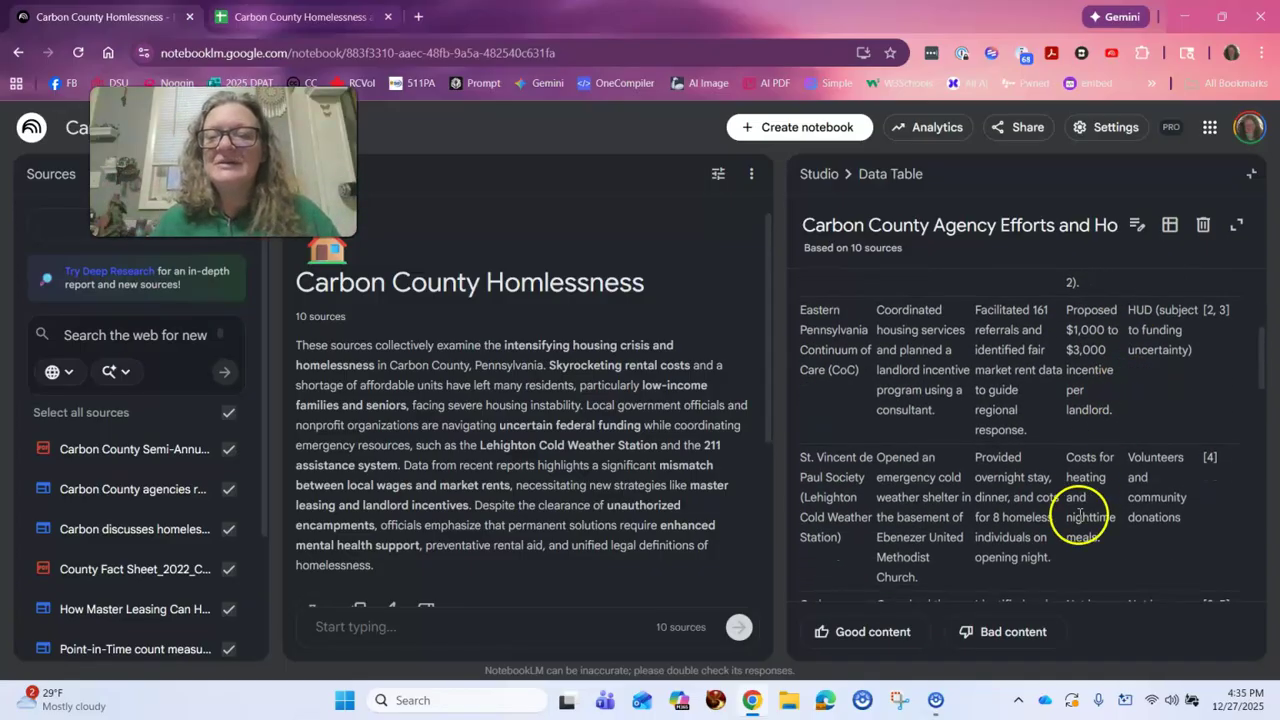
{"action": "scroll", "coordinate": [1079, 519], "scroll_direction": "down", "scroll_amount": 2}
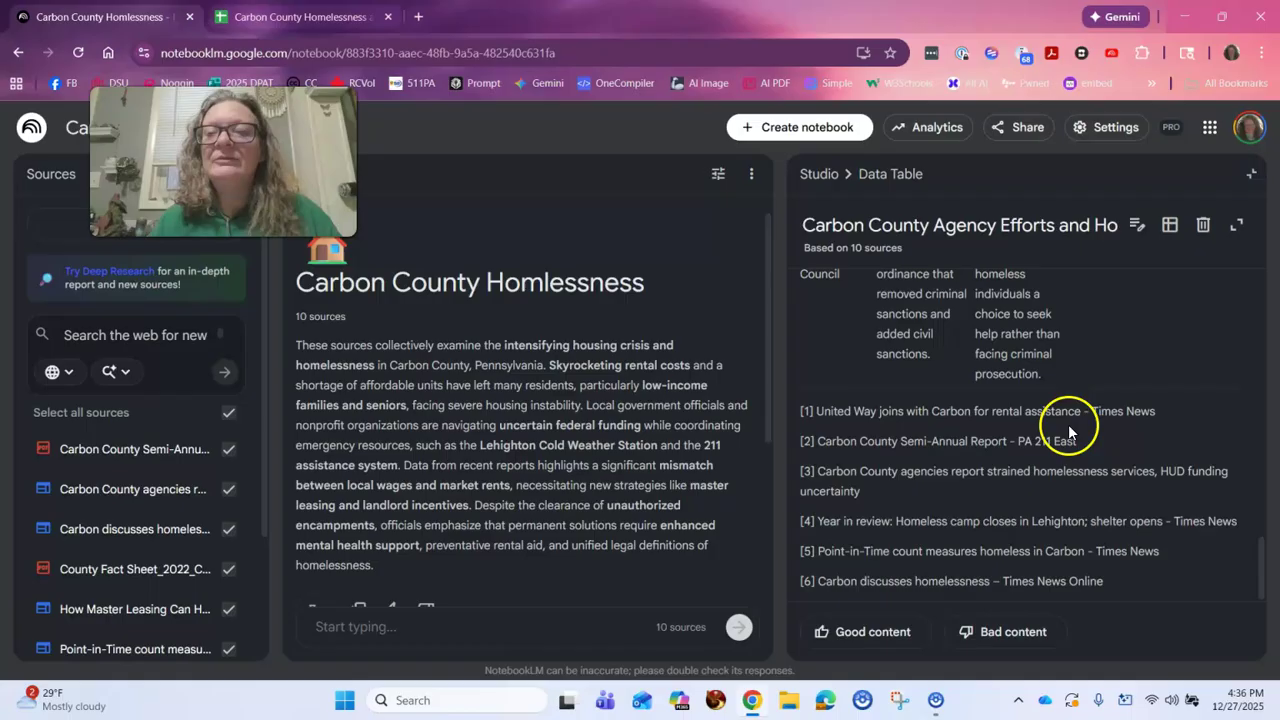
{"action": "scroll", "coordinate": [1070, 445], "scroll_direction": "up", "scroll_amount": 3}
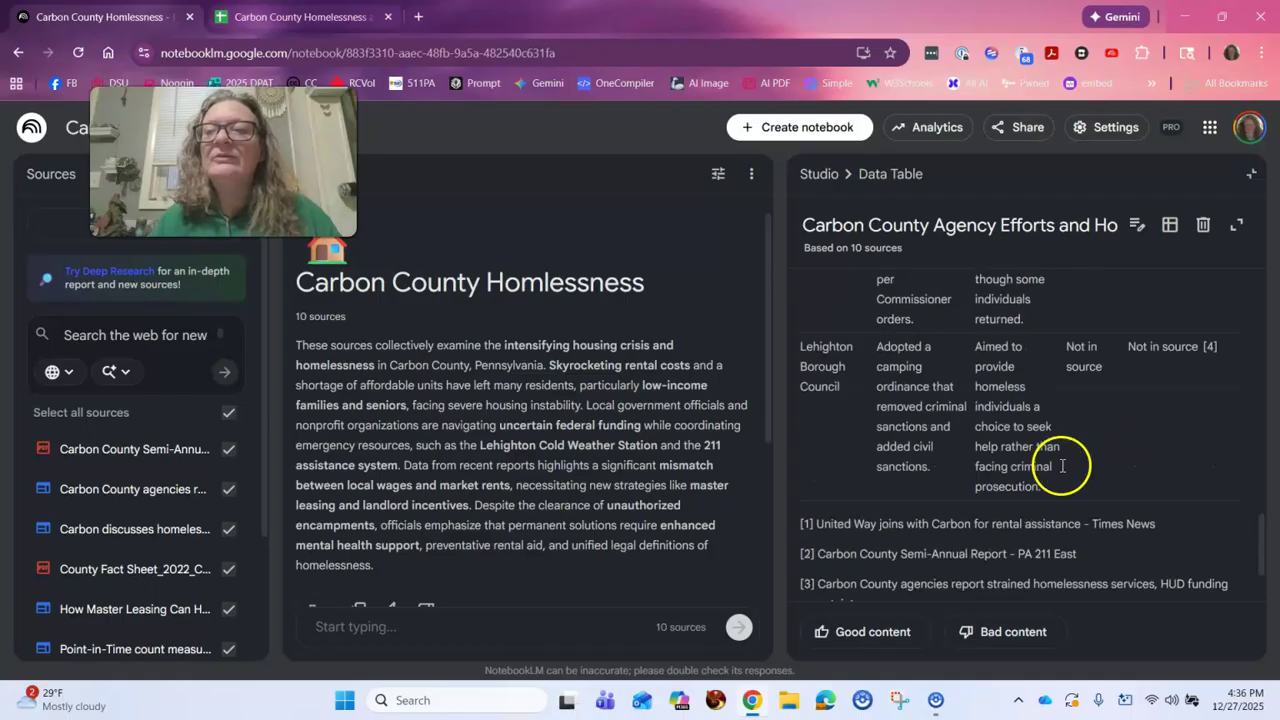
Step: Export the Agency Efforts table to Google Sheets and return to the notebook
{"action": "left_click", "coordinate": [1166, 234]}
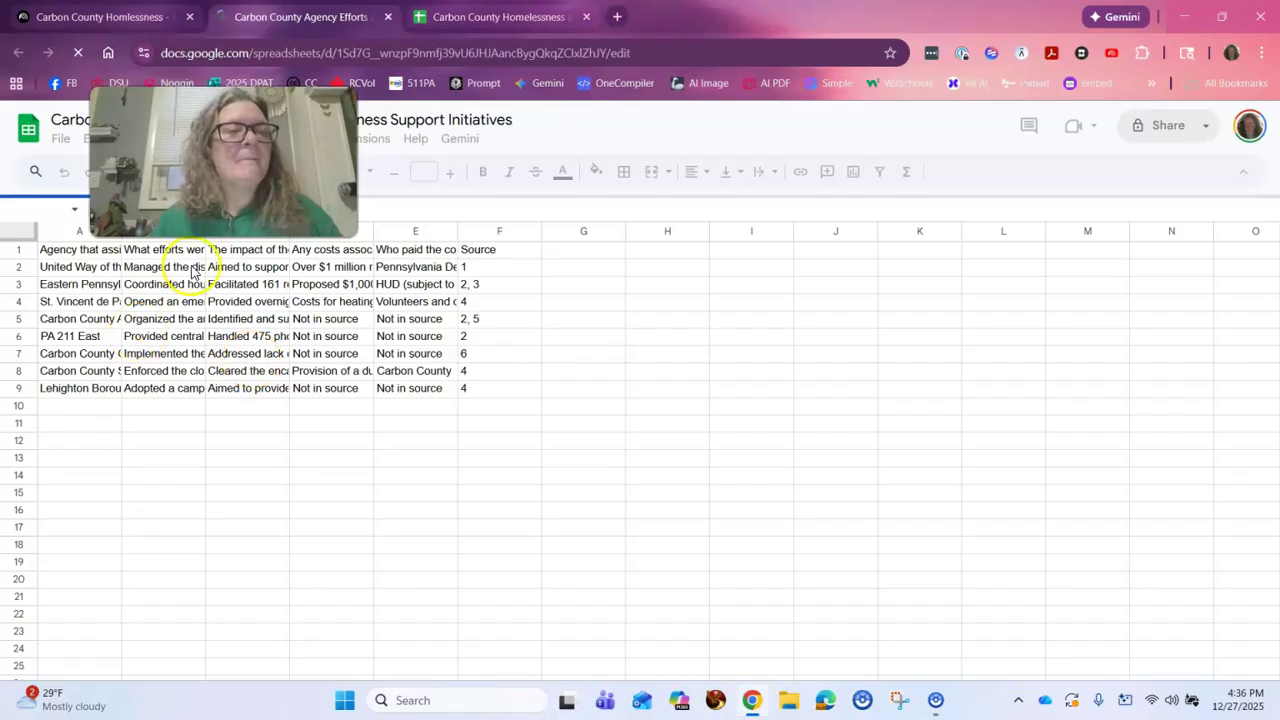
{"action": "left_click", "coordinate": [103, 18]}
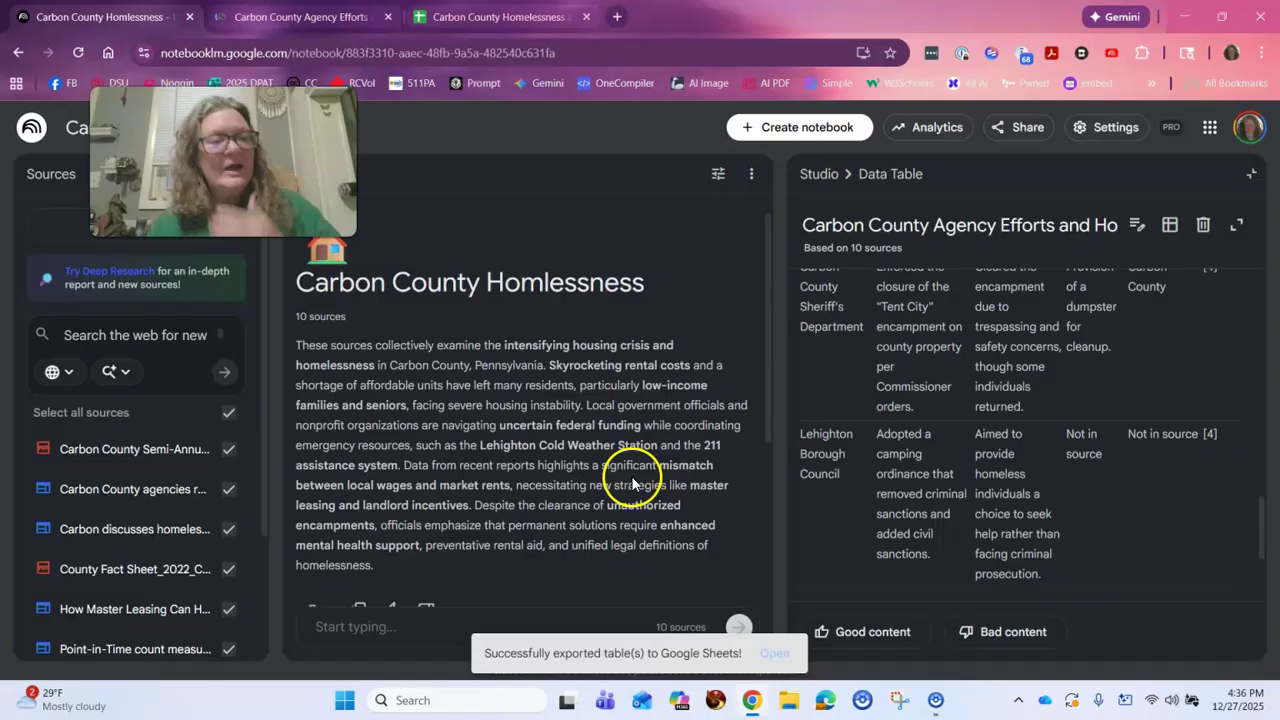
{"action": "scroll", "coordinate": [537, 449], "scroll_direction": "down", "scroll_amount": 3}
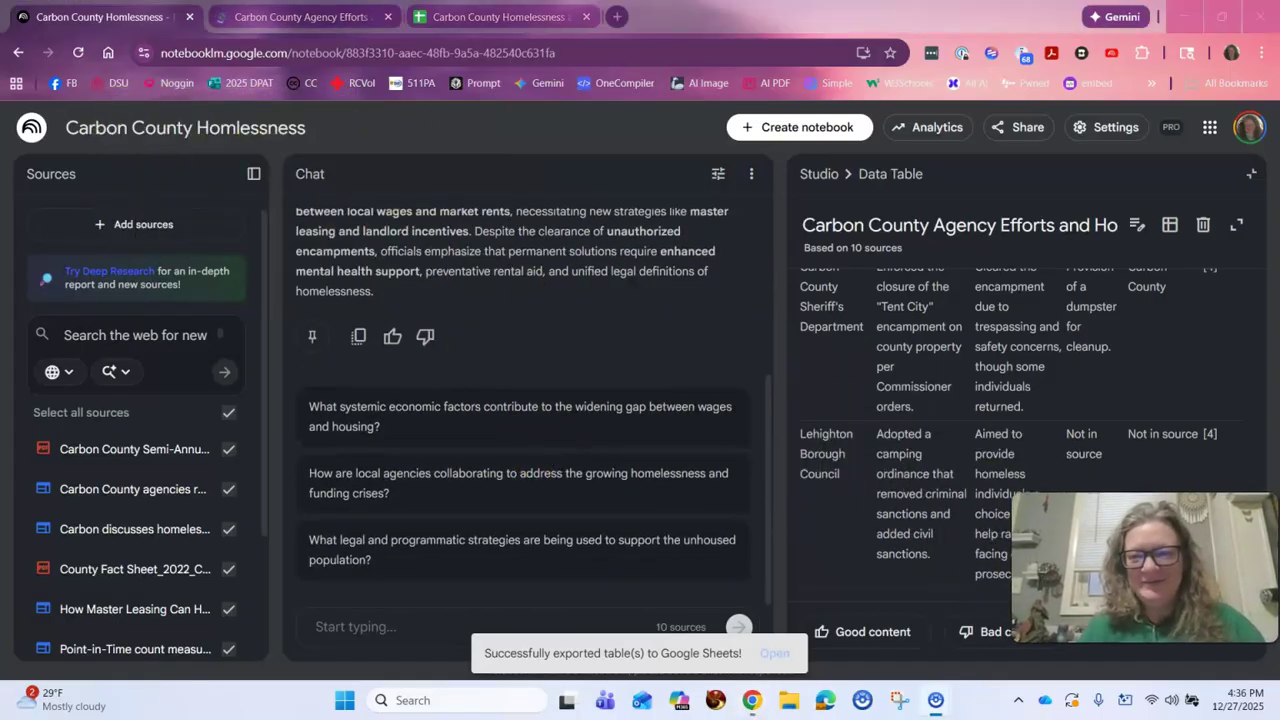
Step: Insert the Carbon County agency efforts and homelessness spreadsheets from Google Drive as sources
{"action": "left_click", "coordinate": [160, 222]}
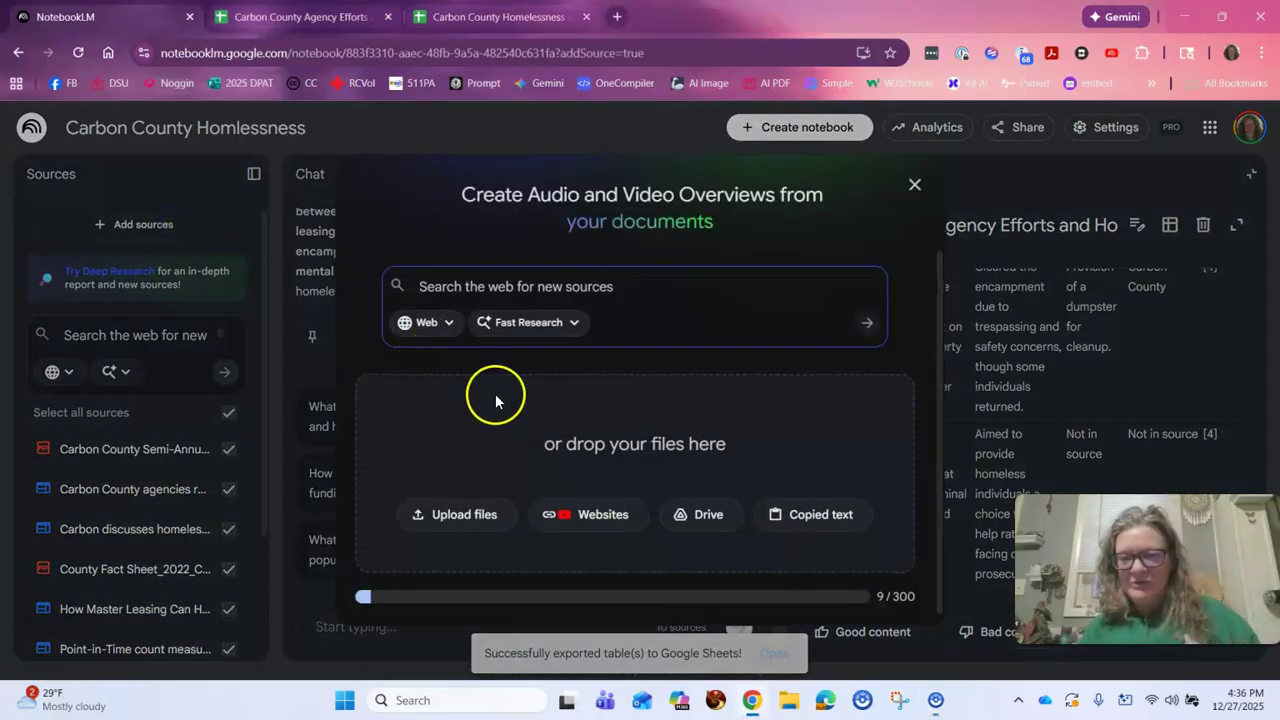
{"action": "left_click", "coordinate": [710, 528]}
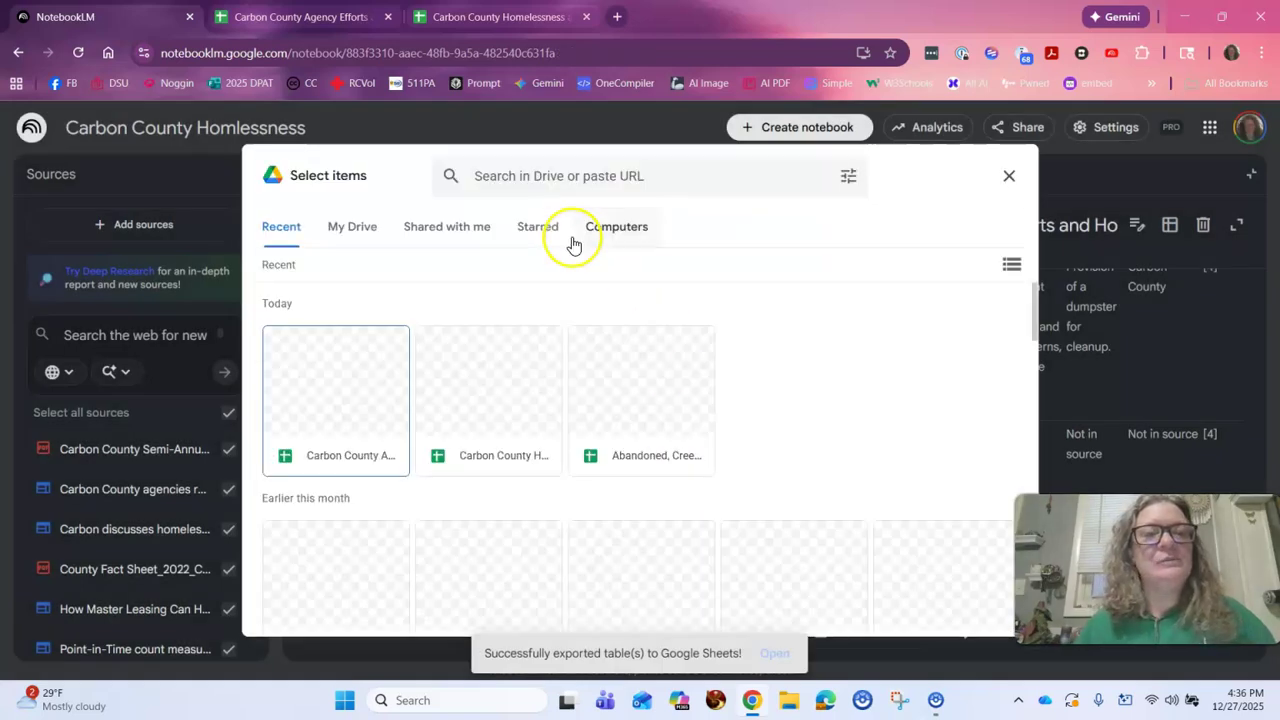
{"action": "left_click", "coordinate": [363, 409]}
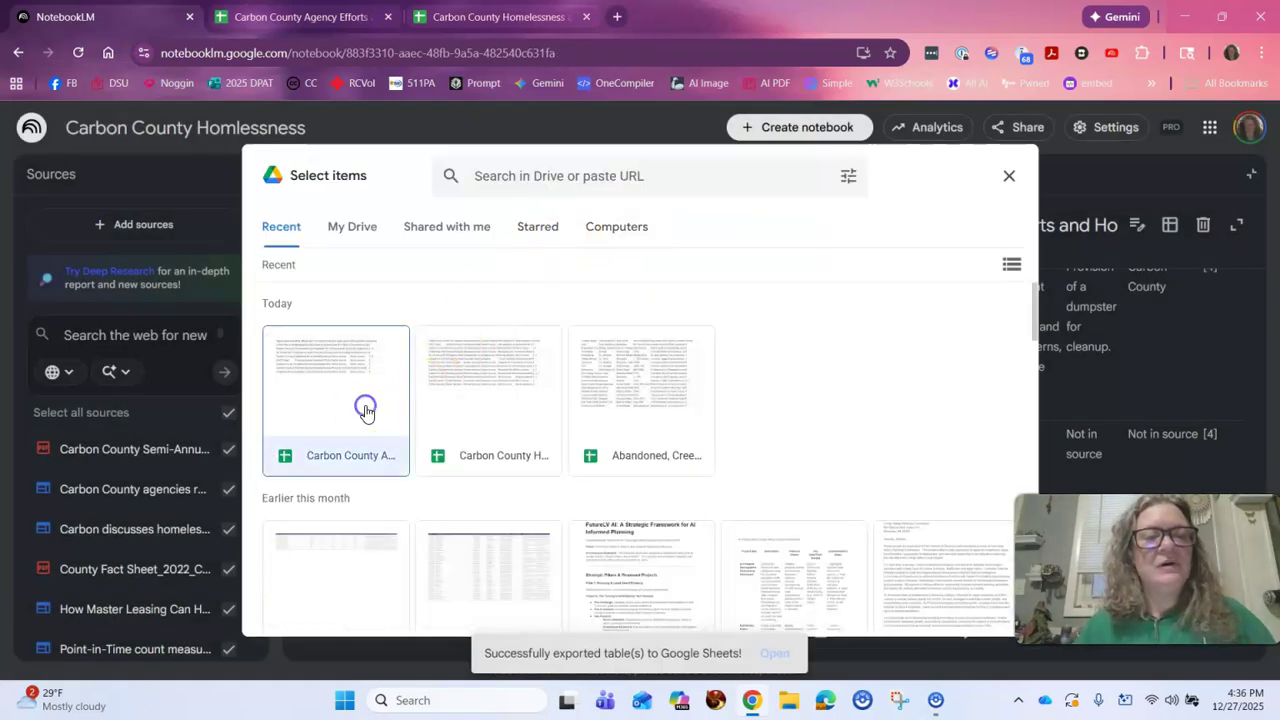
{"action": "left_click", "coordinate": [508, 401]}
{"action": "left_click", "coordinate": [987, 615]}
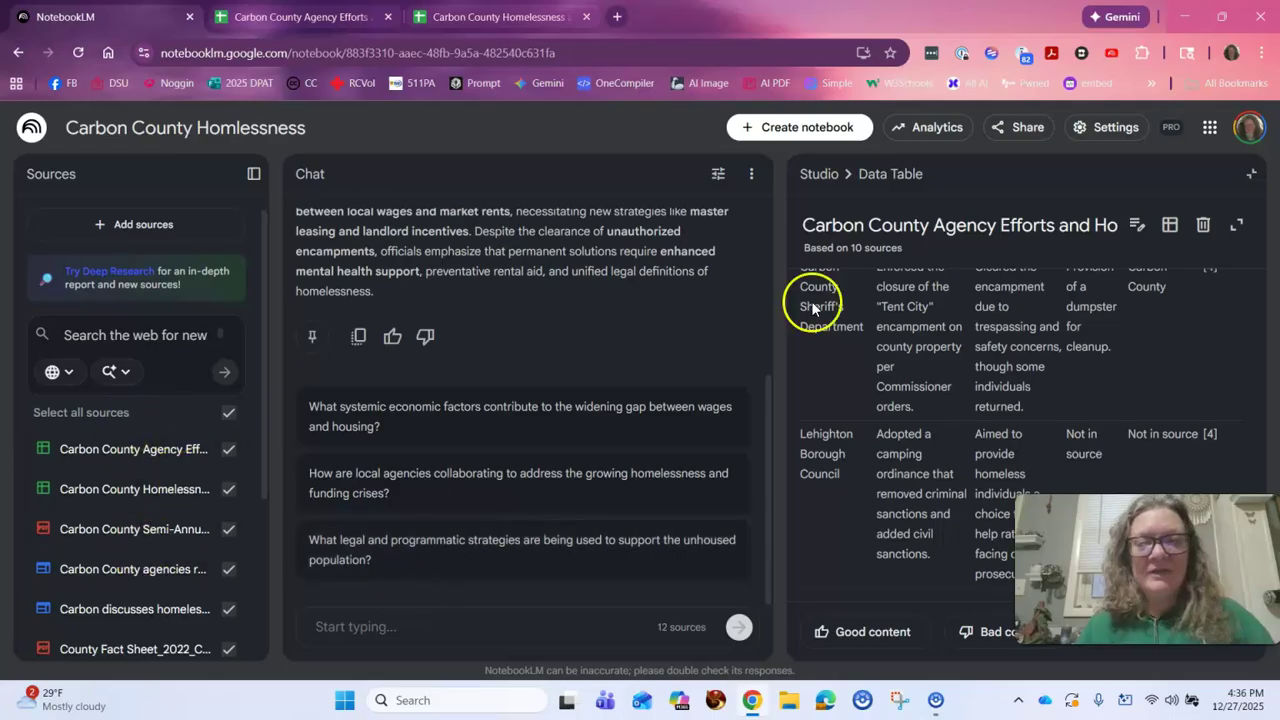
Step: Delete the failed red post-gazette.com web source from the Sources list
{"action": "scroll", "coordinate": [175, 580], "scroll_direction": "down", "scroll_amount": 2}
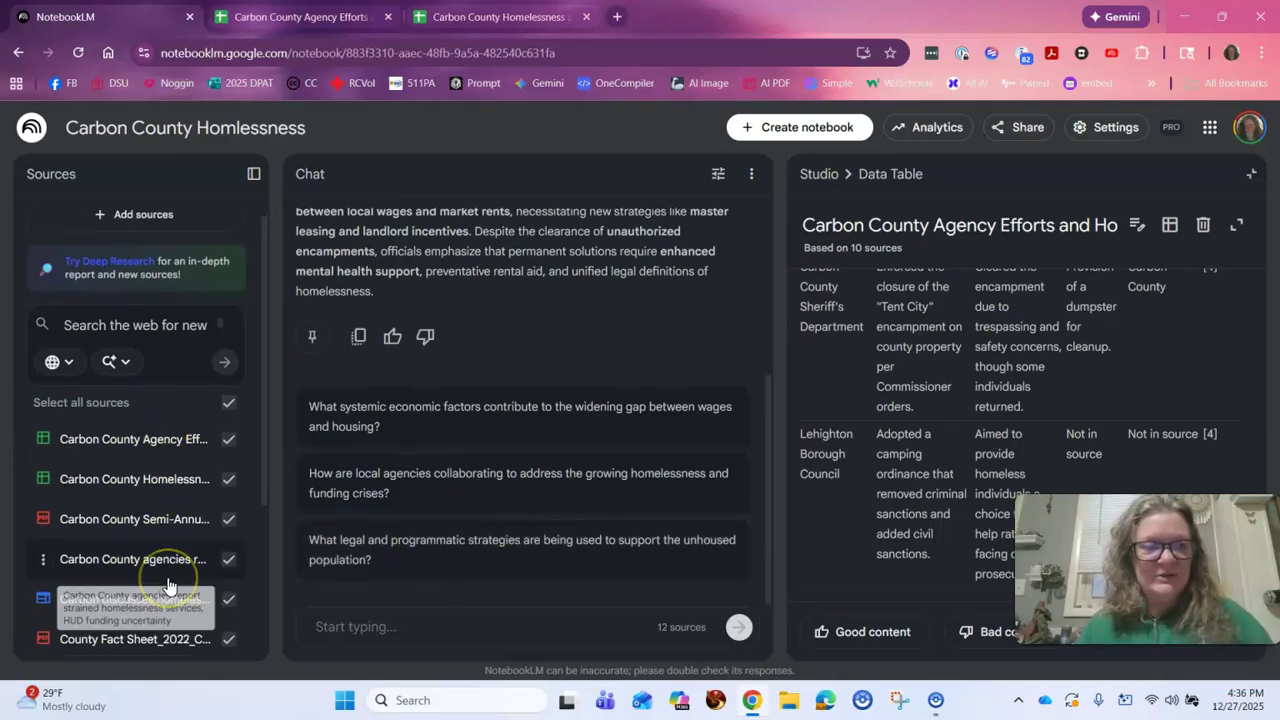
{"action": "scroll", "coordinate": [168, 587], "scroll_direction": "down", "scroll_amount": 2}
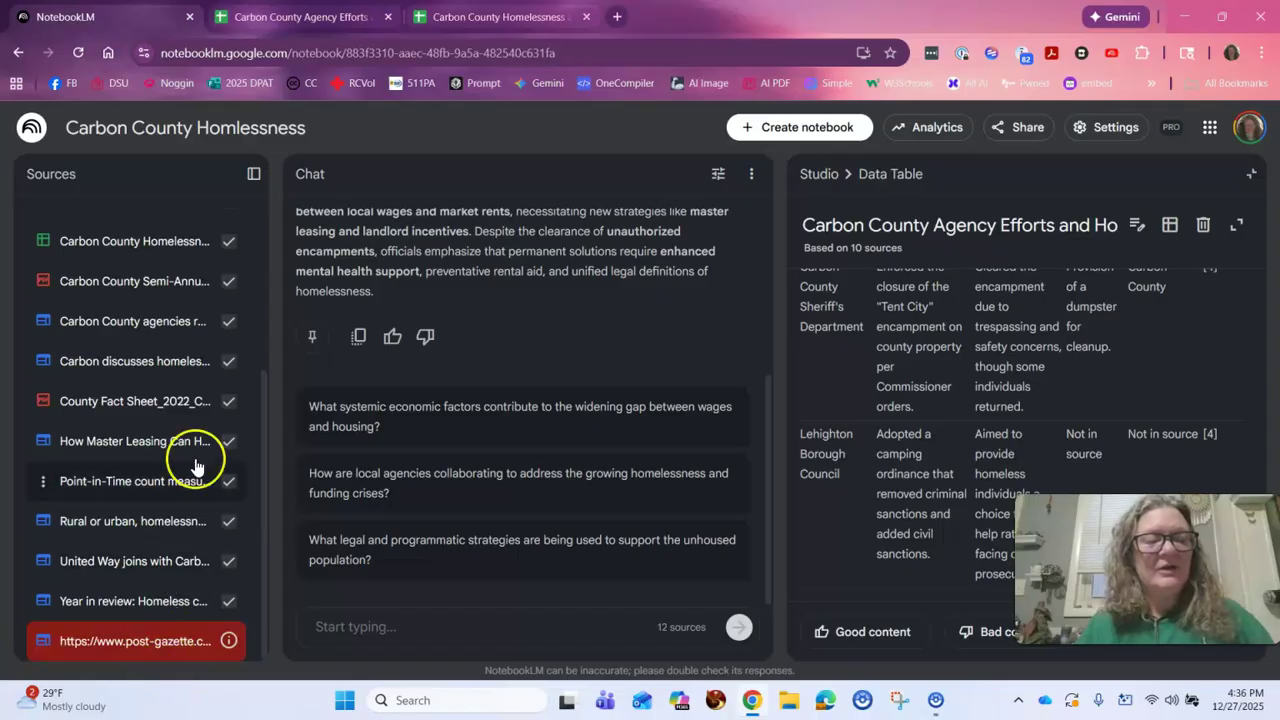
{"action": "scroll", "coordinate": [195, 460], "scroll_direction": "up", "scroll_amount": 5}
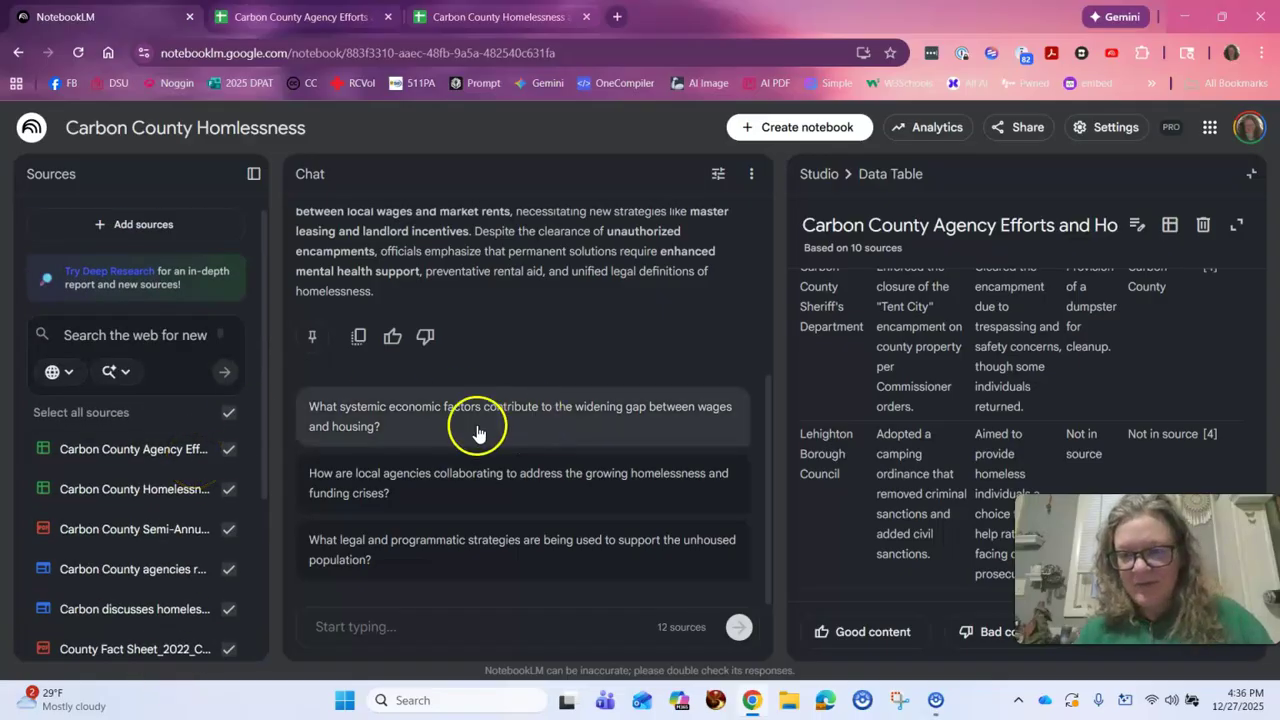
{"action": "scroll", "coordinate": [51, 531], "scroll_direction": "down", "scroll_amount": 5}
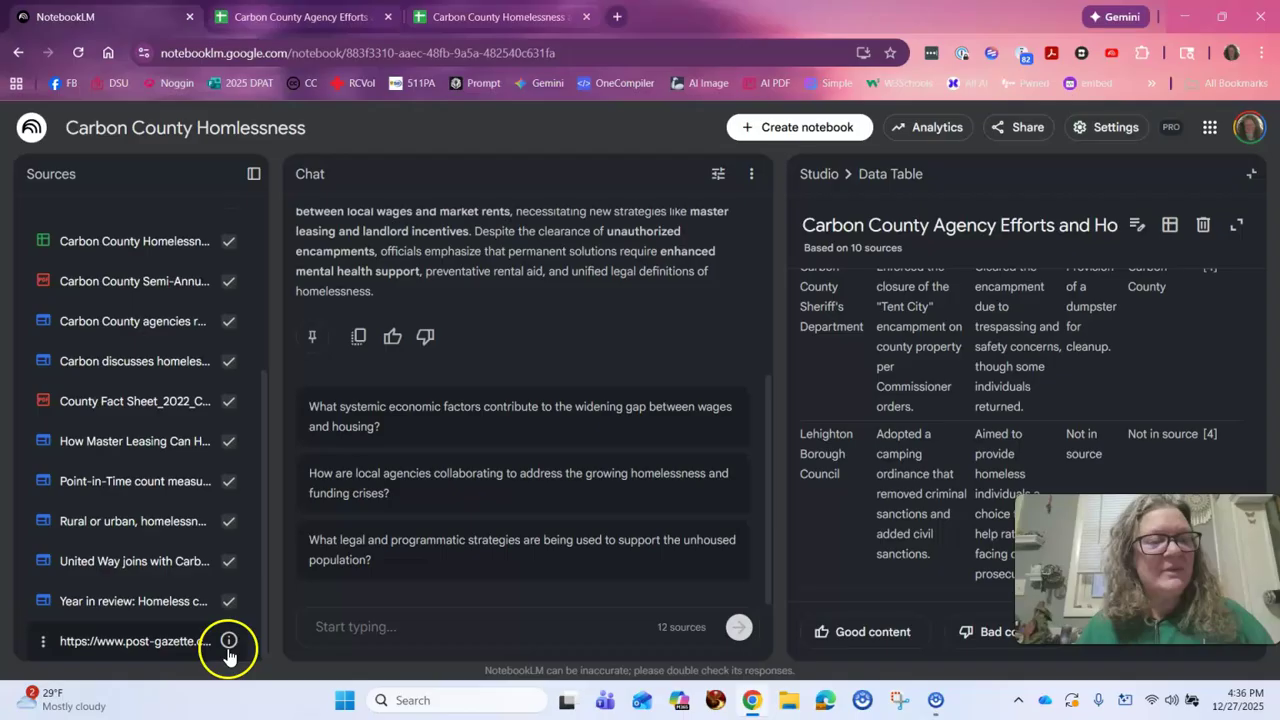
{"action": "left_click", "coordinate": [42, 651]}
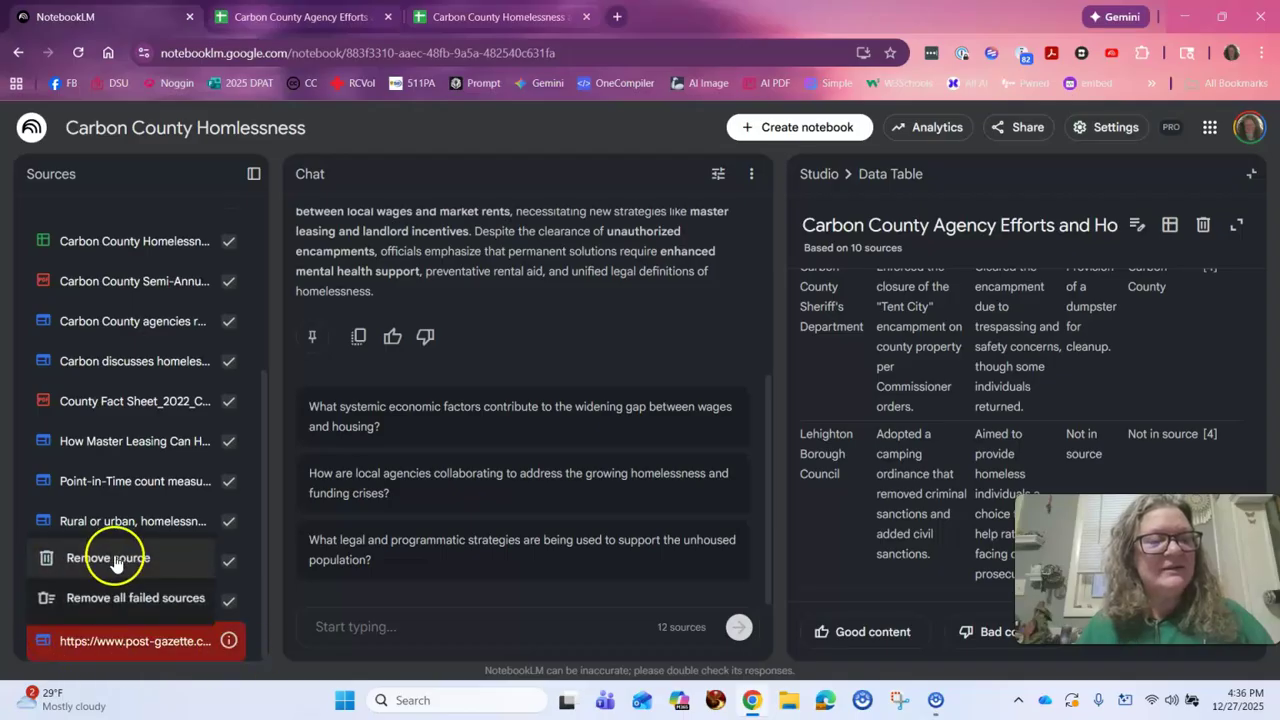
{"action": "left_click", "coordinate": [45, 556]}
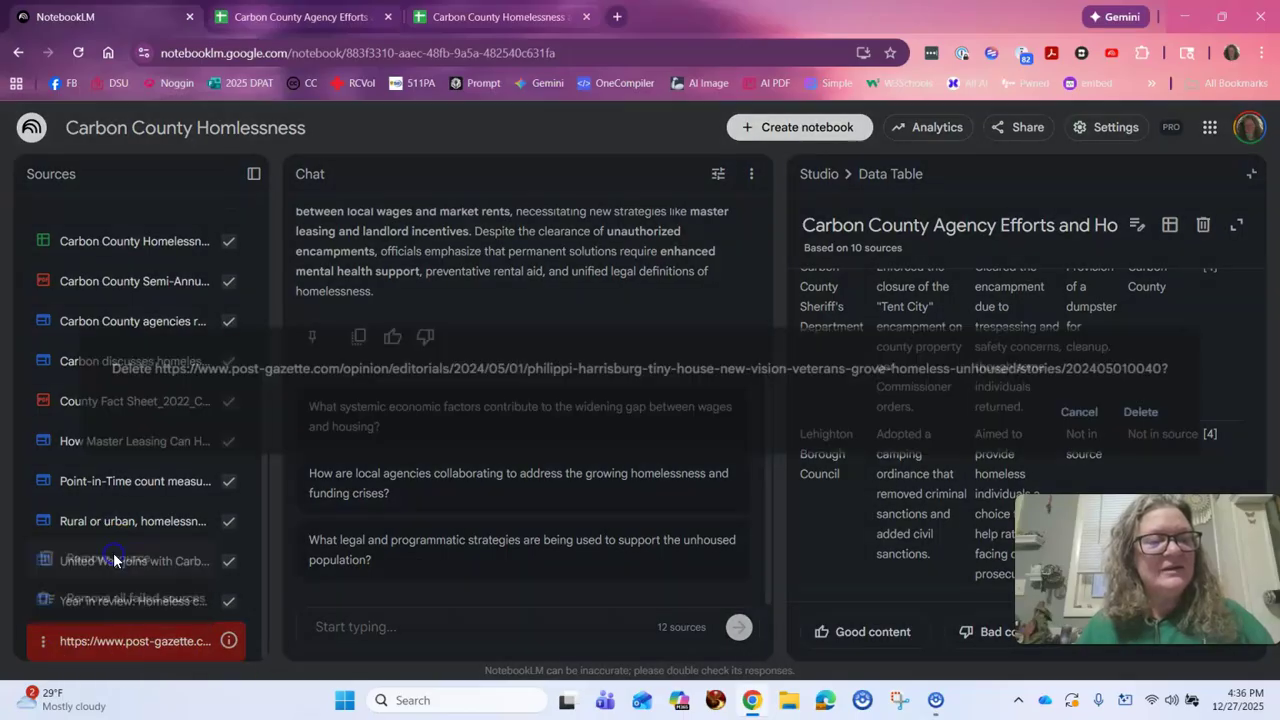
{"action": "left_click", "coordinate": [1150, 412]}
{"action": "scroll", "coordinate": [200, 460], "scroll_direction": "up", "scroll_amount": 3}
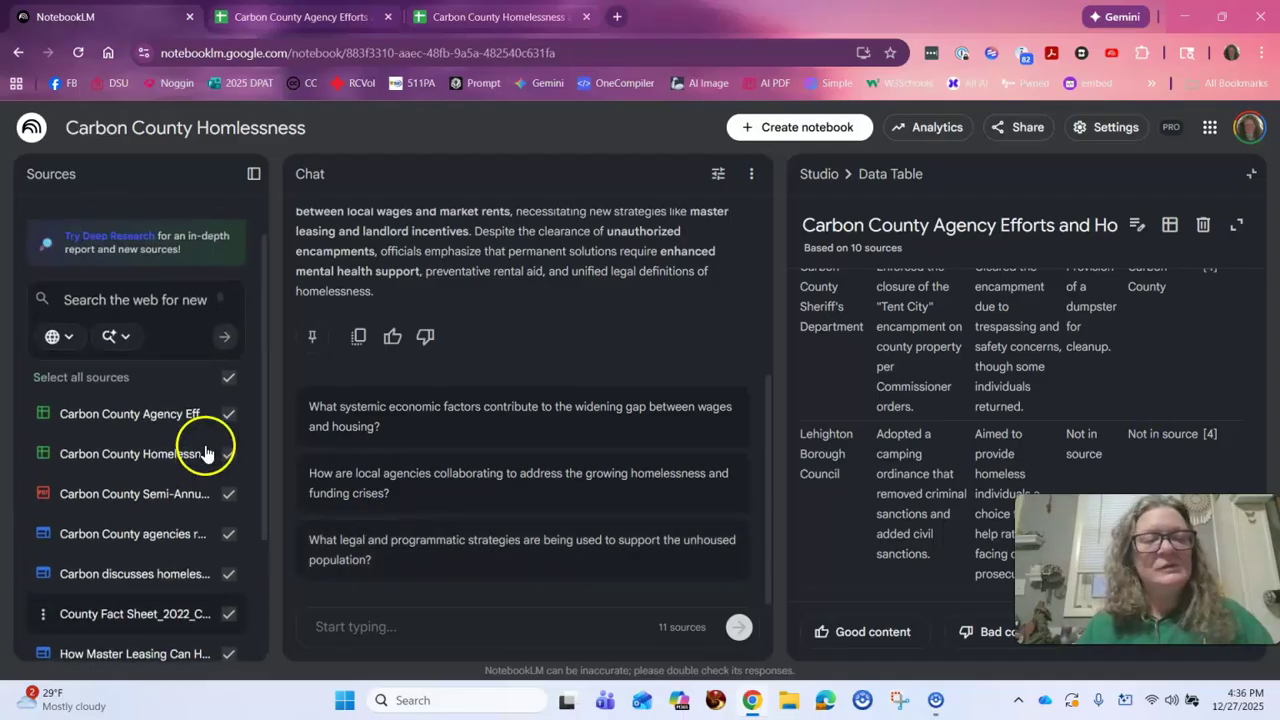
{"action": "scroll", "coordinate": [423, 506], "scroll_direction": "up", "scroll_amount": 2}
{"action": "scroll", "coordinate": [447, 479], "scroll_direction": "down", "scroll_amount": 2}
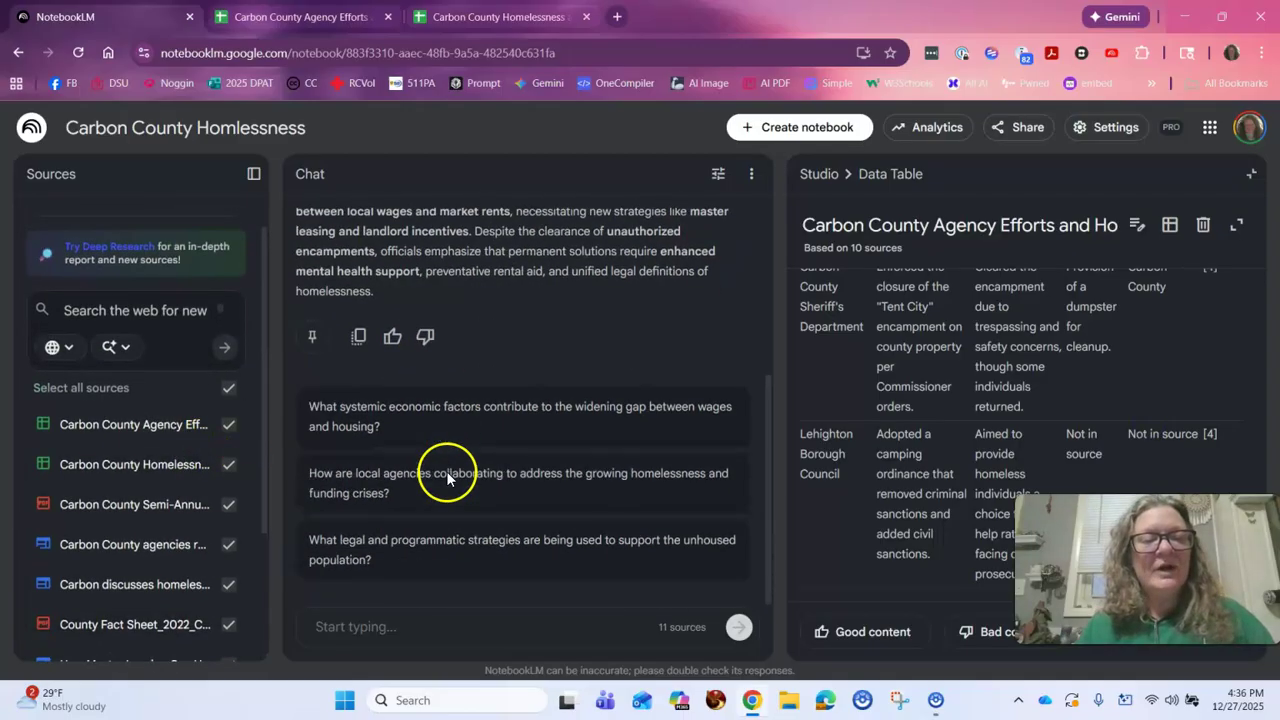
Step: Ask the suggested question on economic factors widening the wage–housing gap, then close the data table
{"action": "left_click", "coordinate": [390, 425]}
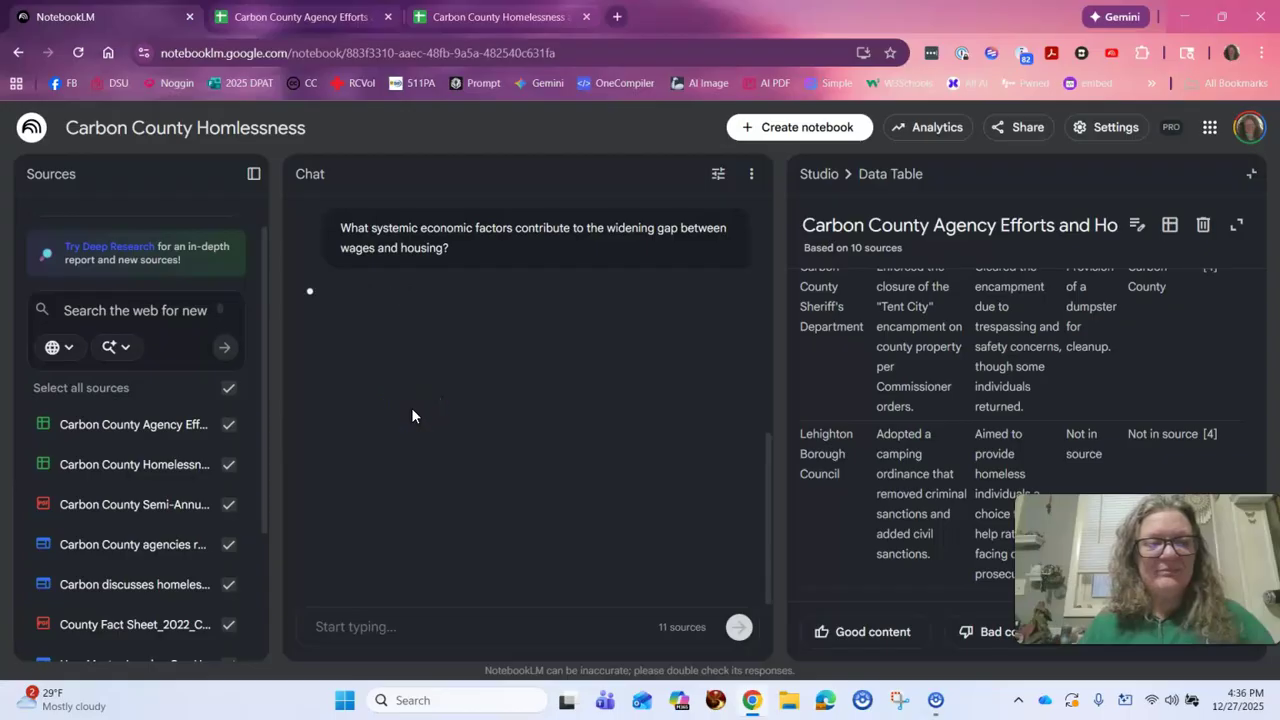
{"action": "left_click", "coordinate": [466, 406]}
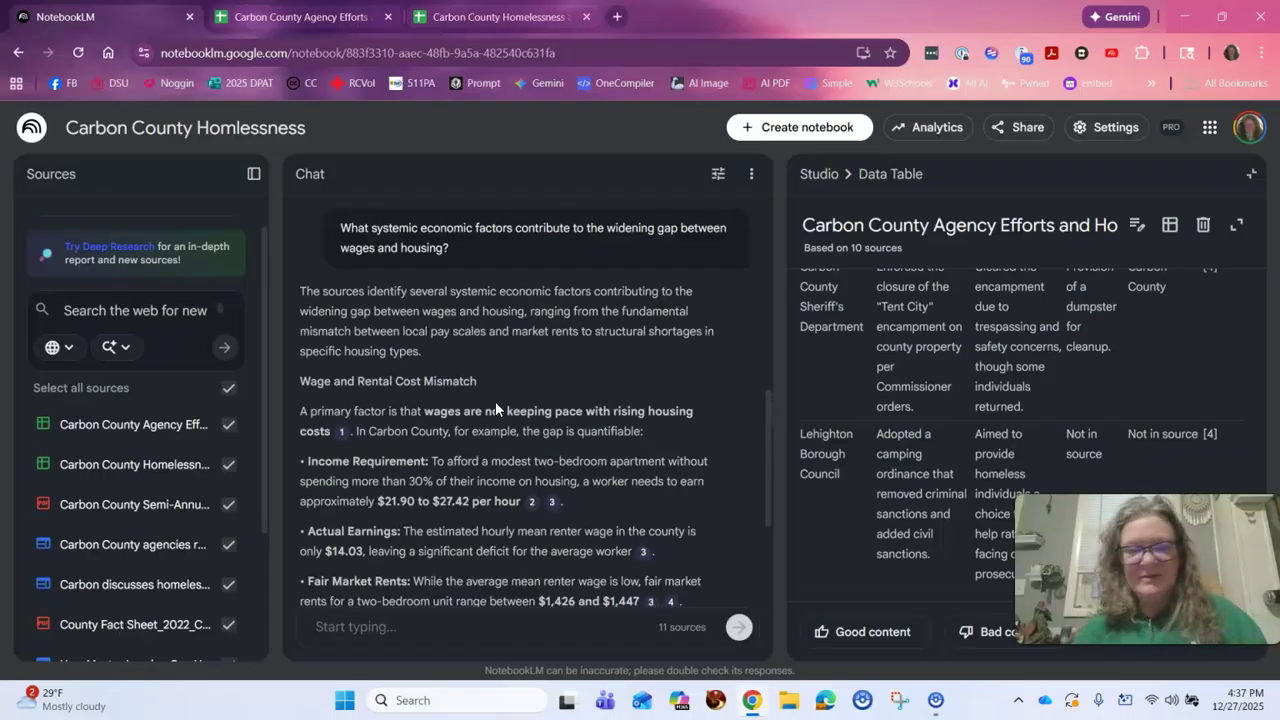
{"action": "scroll", "coordinate": [495, 401], "scroll_direction": "down", "scroll_amount": 2}
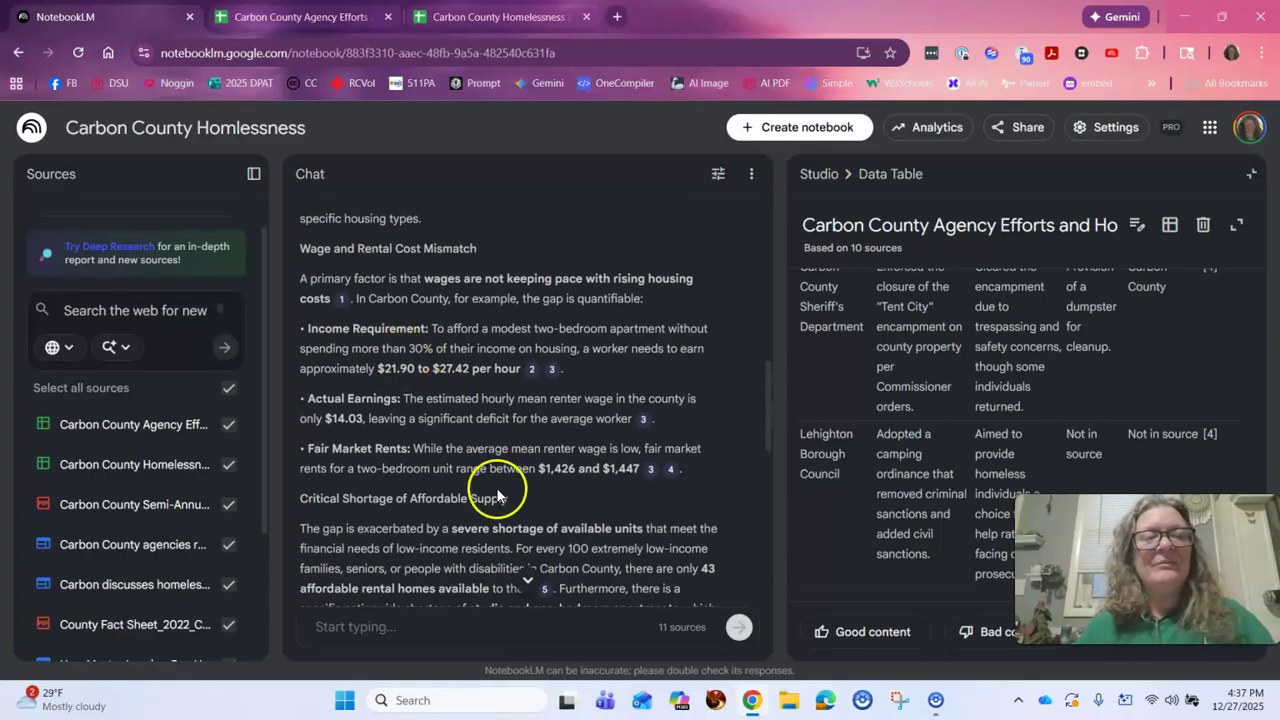
{"action": "scroll", "coordinate": [634, 509], "scroll_direction": "down", "scroll_amount": 3}
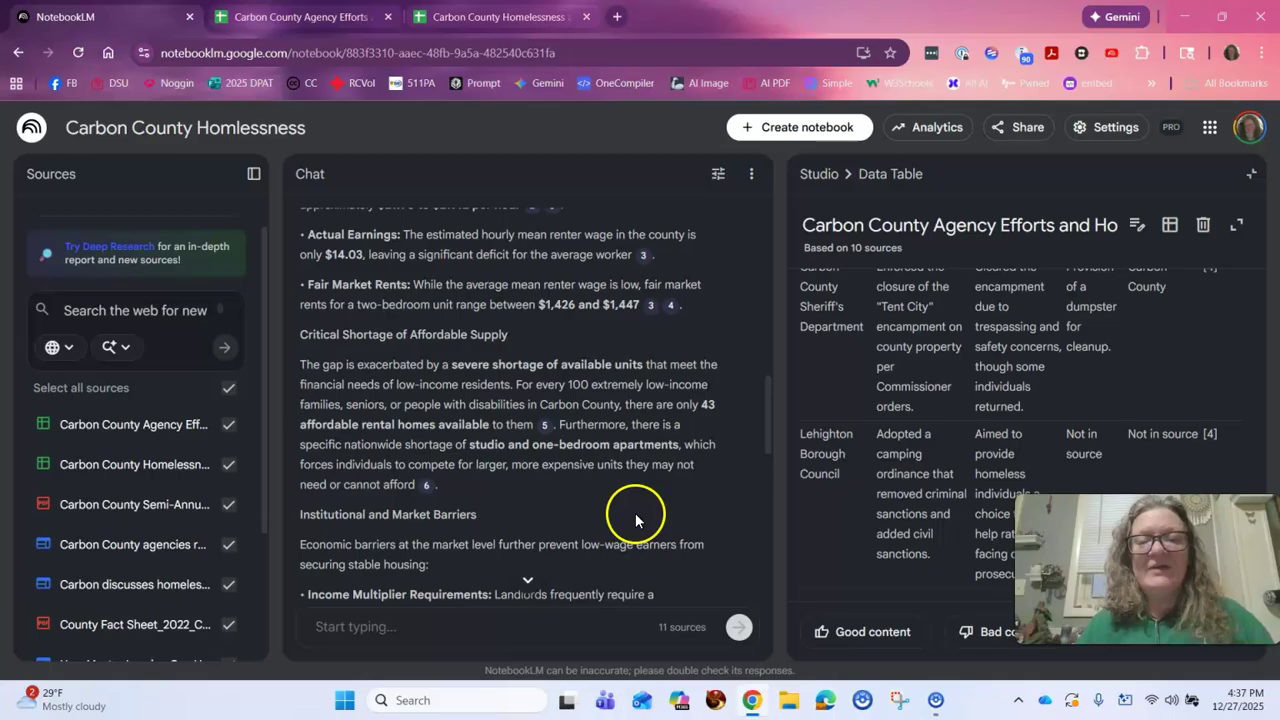
{"action": "left_click", "coordinate": [1249, 171]}
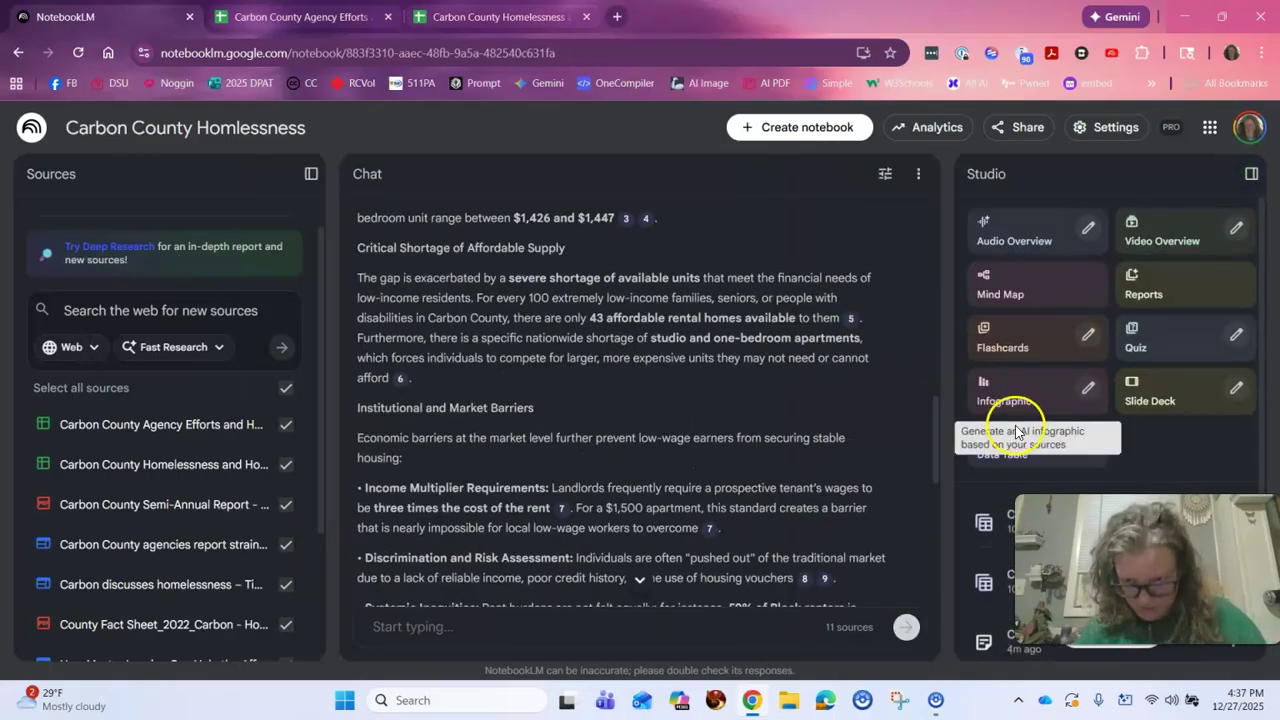
Step: Start generating an infographic from the 11 notebook sources in the Studio panel
{"action": "scroll", "coordinate": [449, 309], "scroll_direction": "up", "scroll_amount": 3}
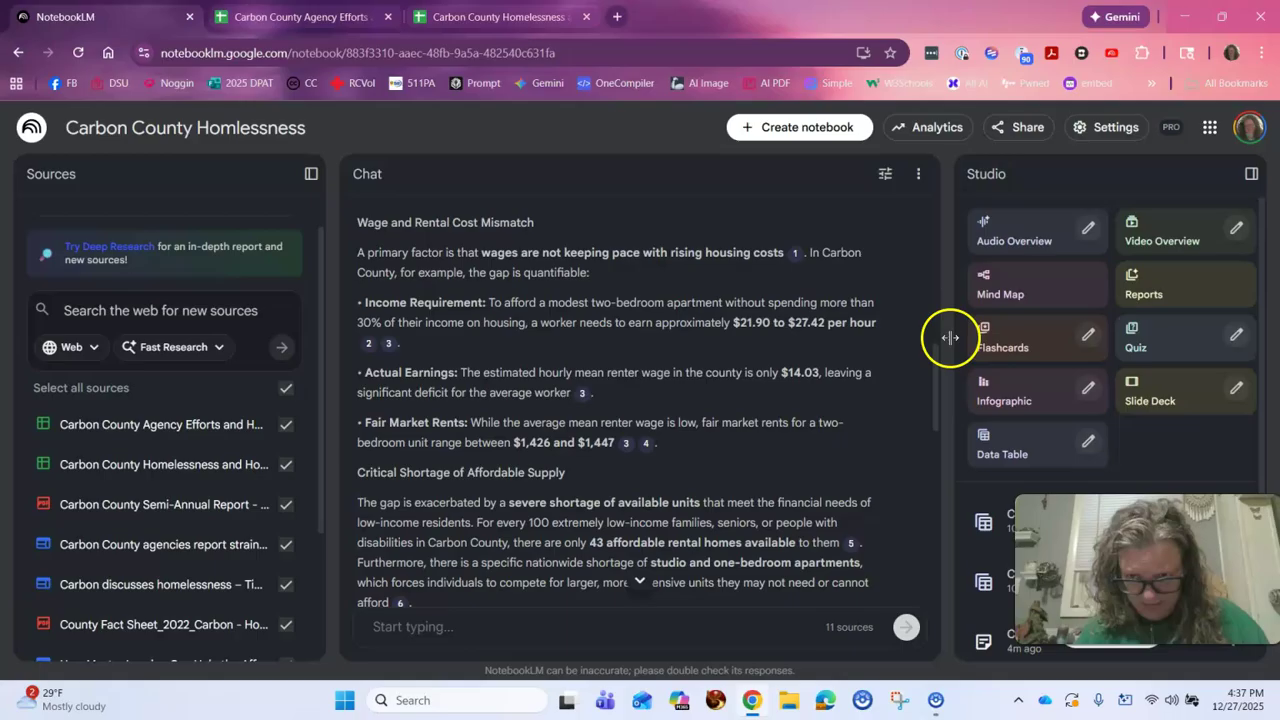
{"action": "left_click", "coordinate": [993, 401]}
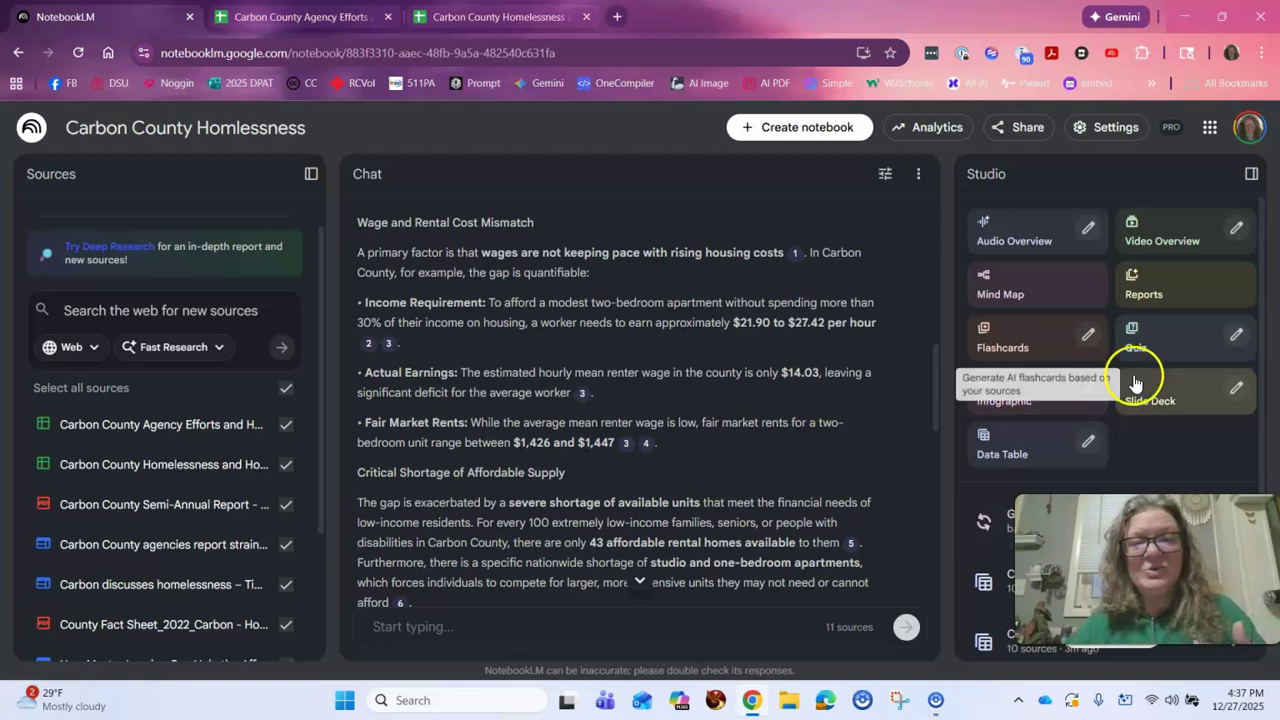
{"action": "left_click", "coordinate": [1000, 408]}
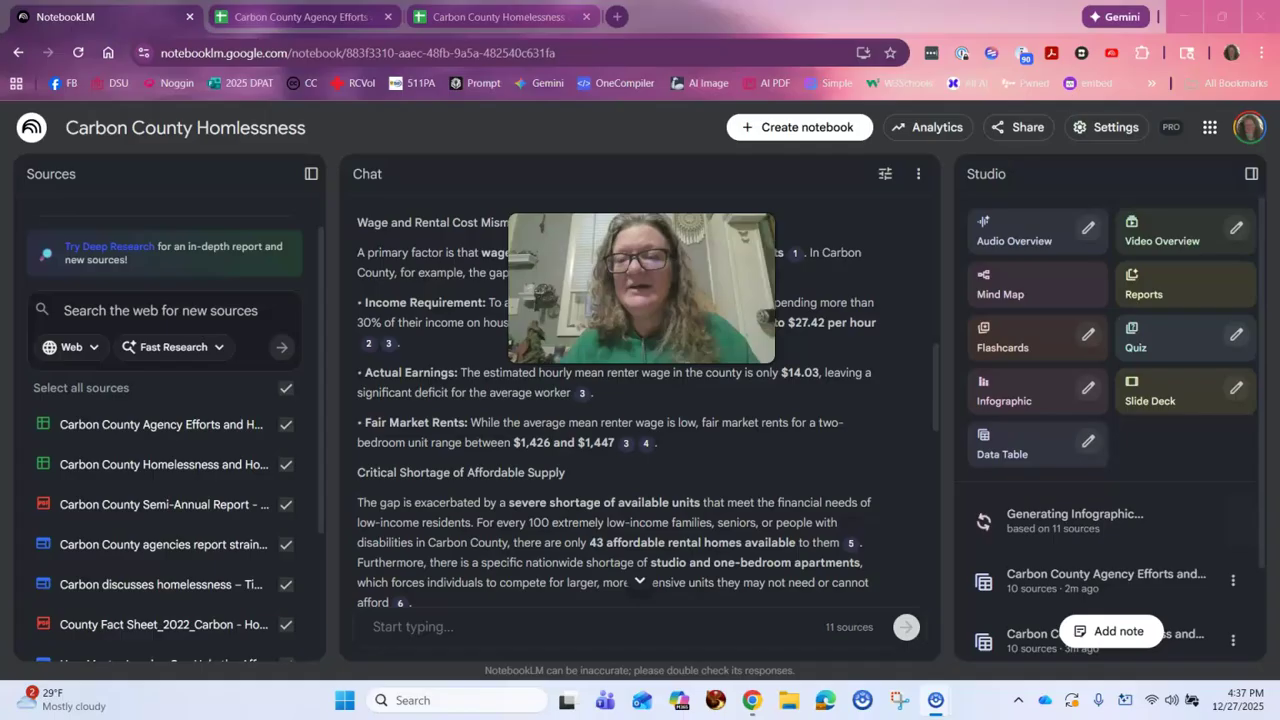
Step: Generate a Briefing Doc report from the notebook sources
{"action": "left_click", "coordinate": [1146, 294]}
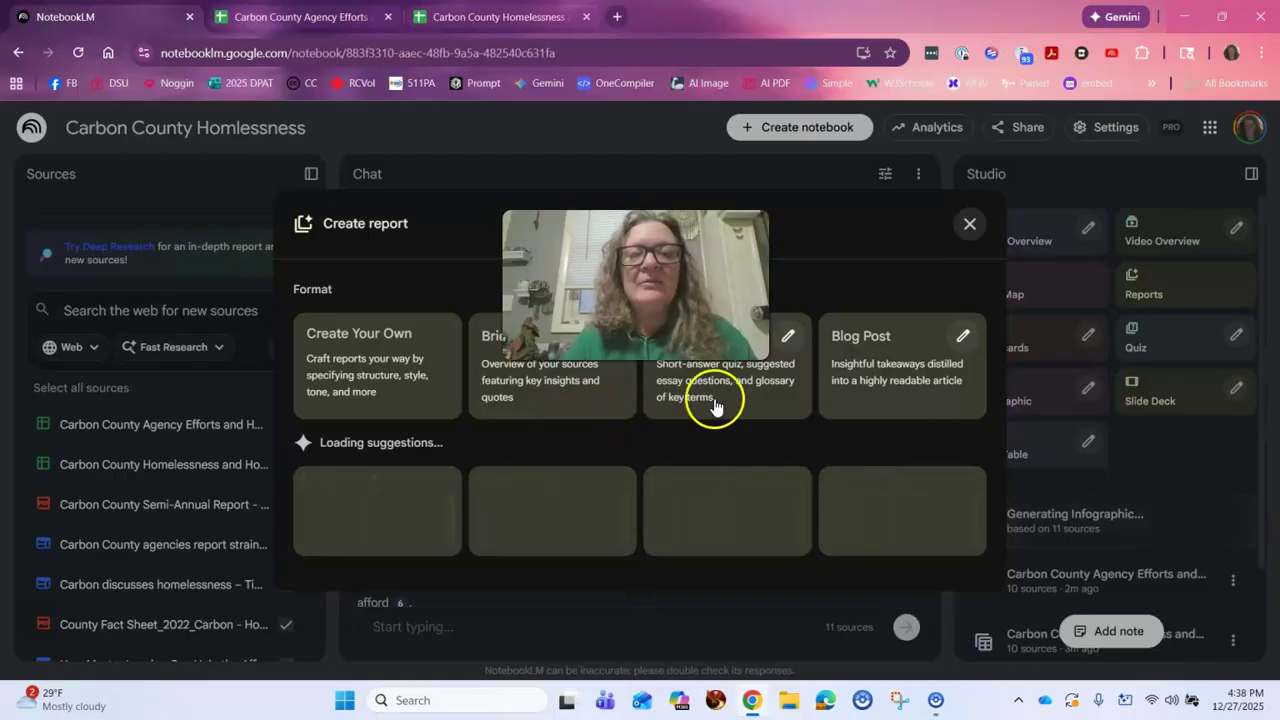
{"action": "left_click", "coordinate": [534, 400]}
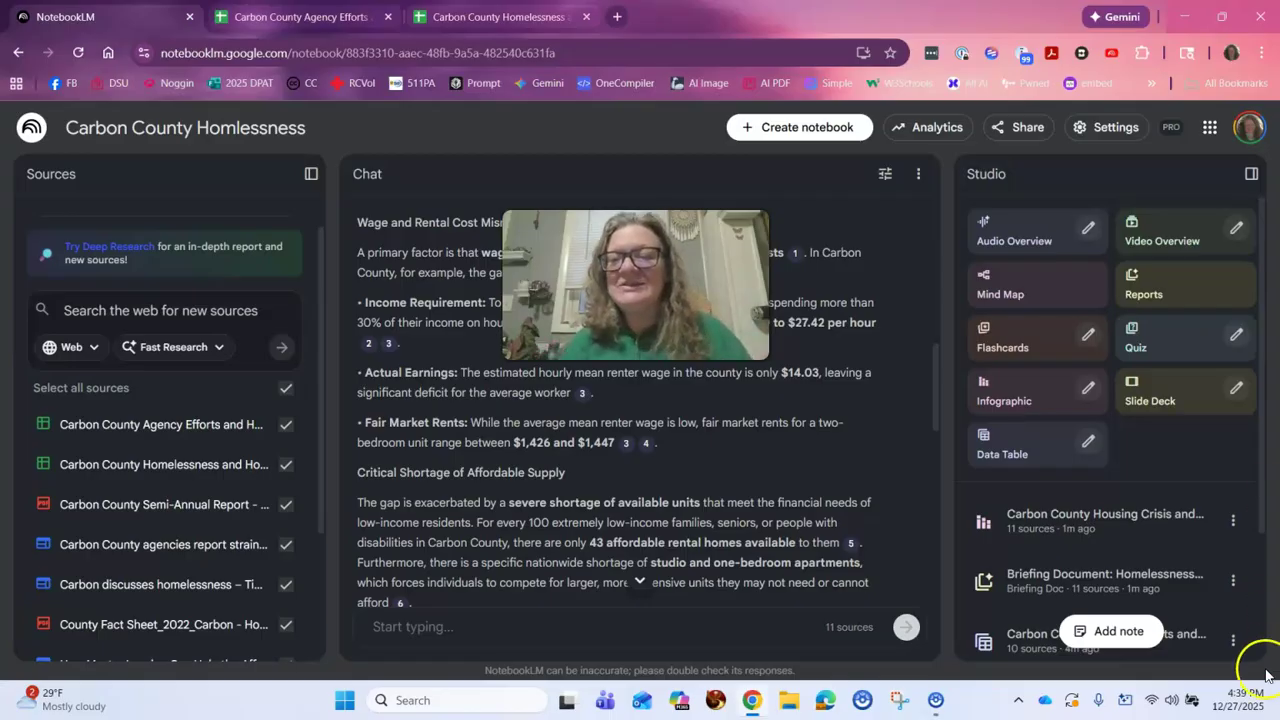
Step: Open the Carbon County Housing Crisis and Action infographic from the Studio list
{"action": "left_click", "coordinate": [1027, 524]}
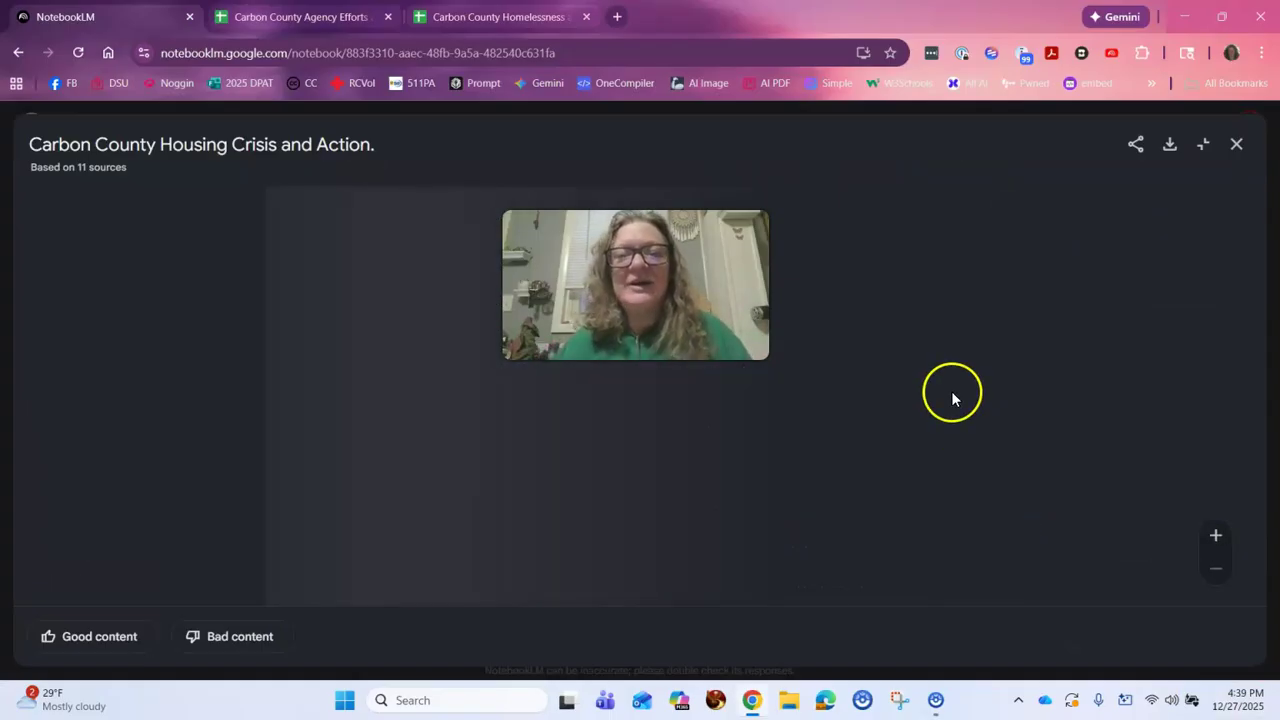